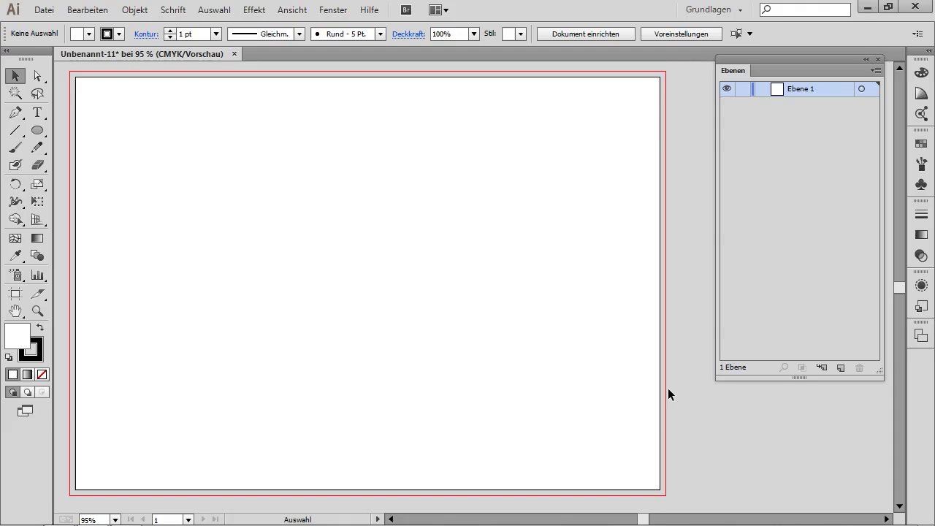
Step: Draw a large circle and a roughly 50.79 mm circle over its upper-right edge, then select both
left_click(36, 130)
left_click_drag(230, 158, 450, 319)
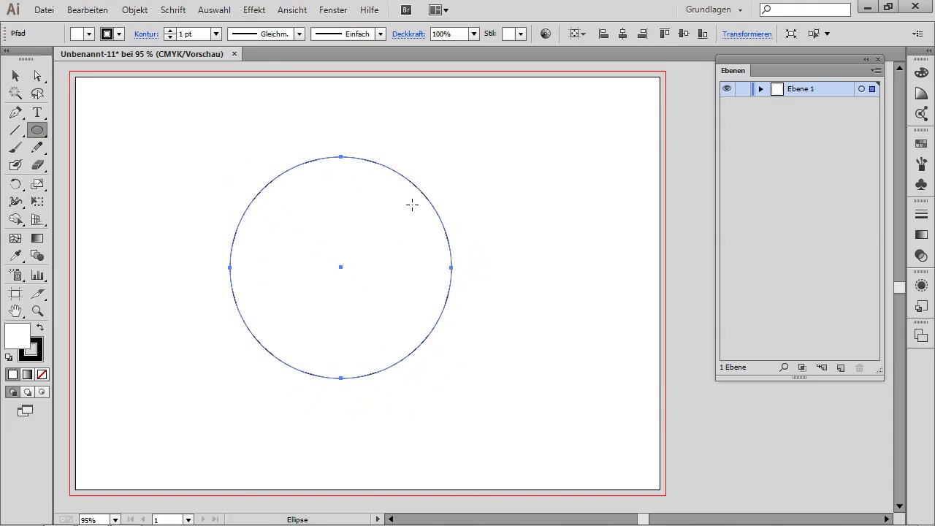
left_click_drag(421, 189, 482, 249)
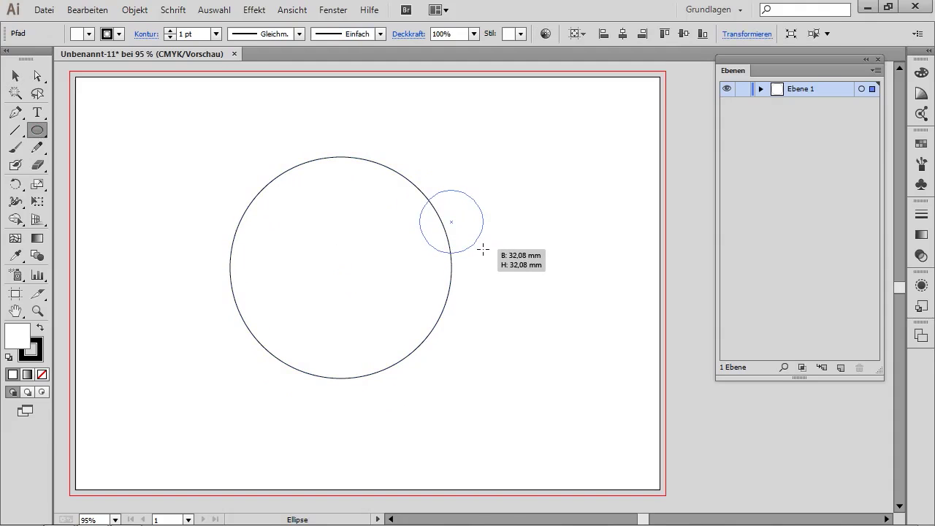
mouse_move(483, 249)
left_mouse_down()
mouse_move(451, 209)
mouse_move(470, 231)
mouse_move(460, 222)
left_mouse_up()
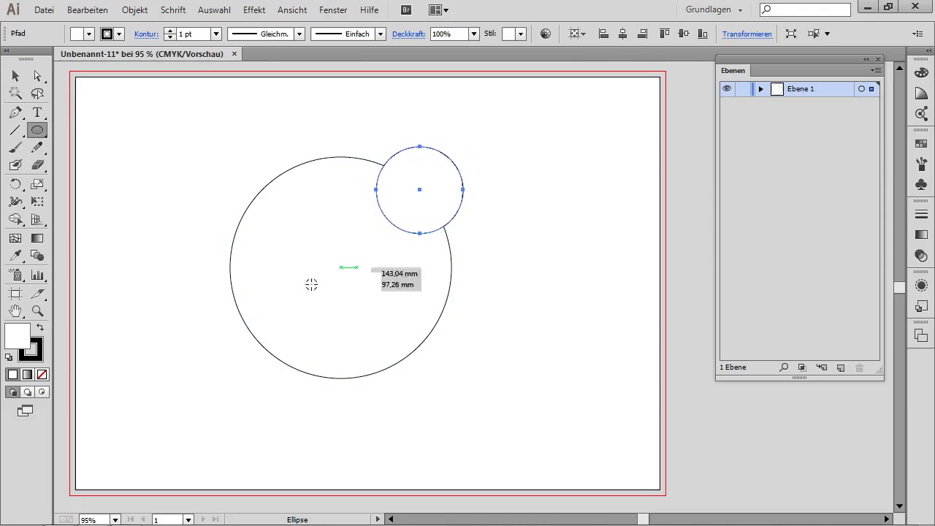
left_click(15, 75)
left_click_drag(273, 120, 526, 311)
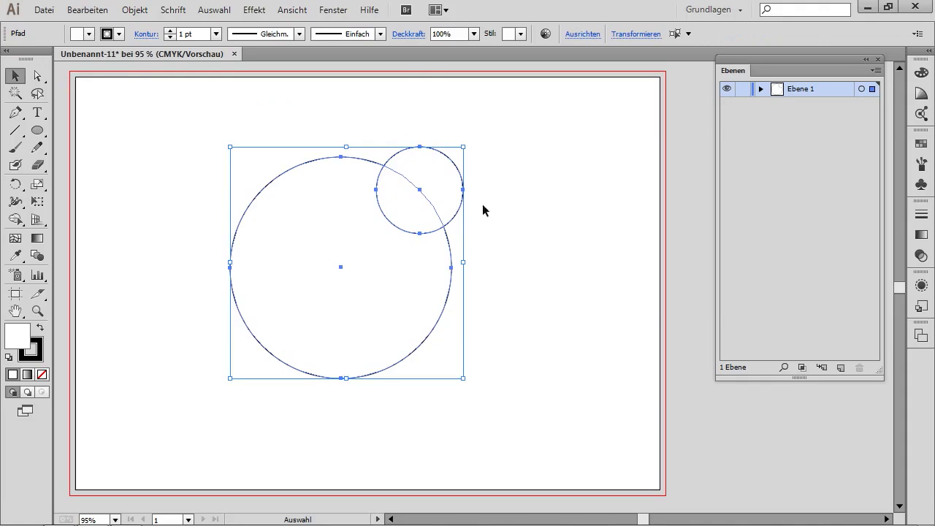
Step: Enlarge the small circle, then select both circles
left_click(521, 194)
left_click(421, 190)
left_click_drag(463, 147, 478, 132)
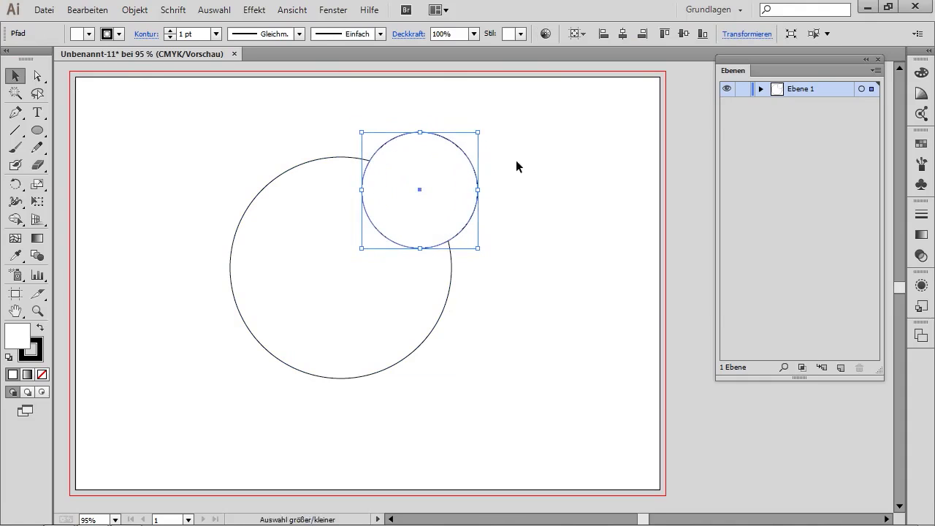
left_click(519, 161)
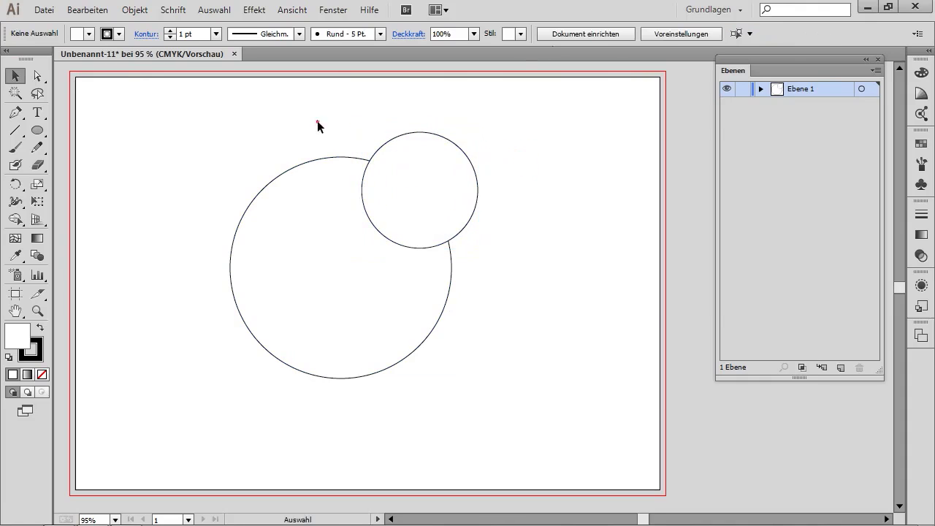
left_click_drag(318, 125, 409, 220)
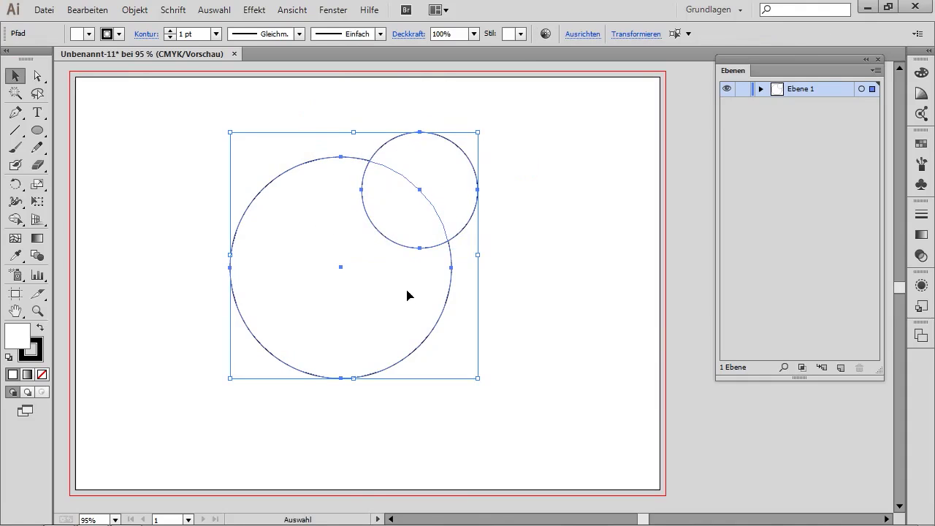
Step: Delete the small circle's regions with Shape Builder, leaving a bite in the large circle
left_click(329, 11)
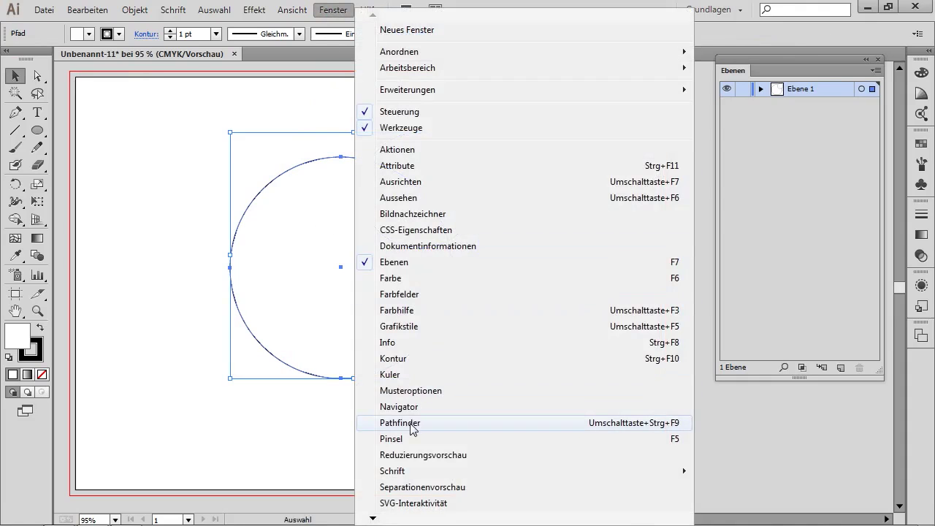
left_click(159, 223)
mouse_move(252, 110)
left_mouse_down()
mouse_move(399, 249)
mouse_move(446, 236)
left_mouse_up()
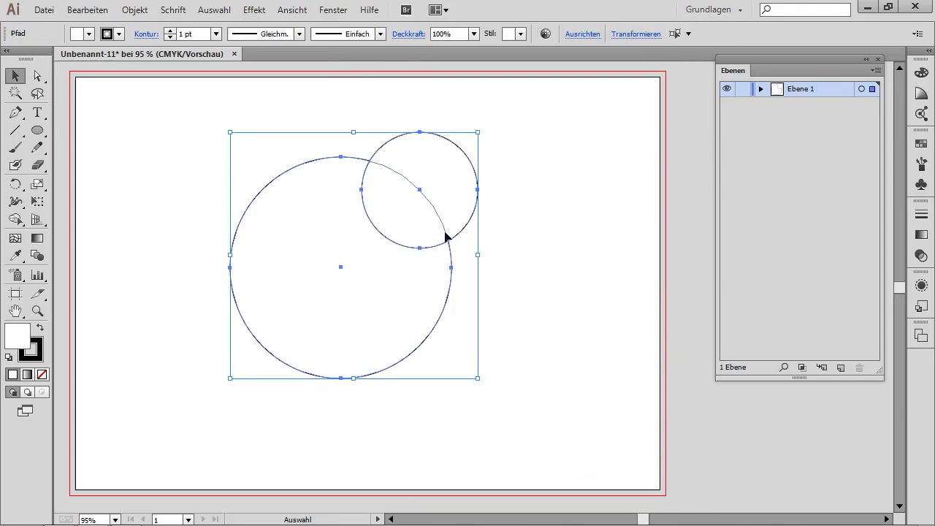
left_click(181, 179)
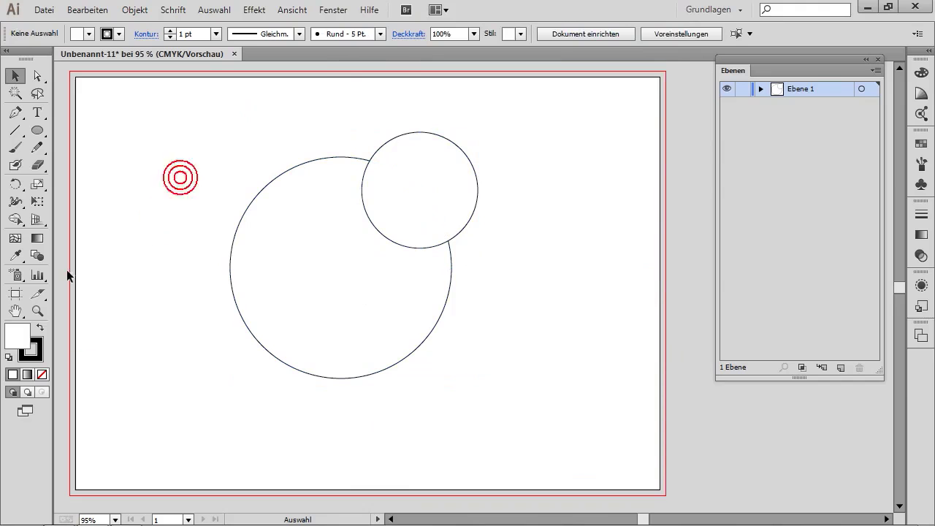
left_click(15, 219)
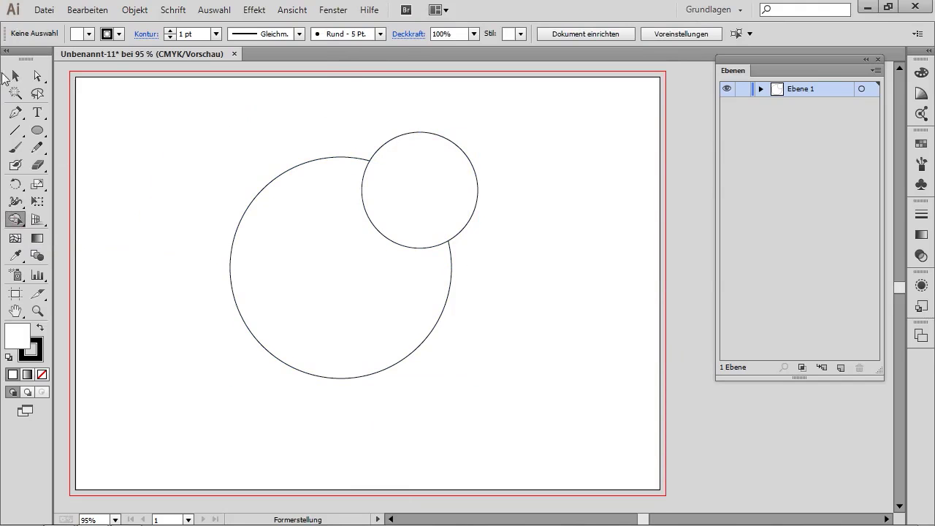
left_click(16, 75)
mouse_move(292, 117)
left_mouse_down()
mouse_move(423, 233)
mouse_move(536, 296)
left_mouse_up()
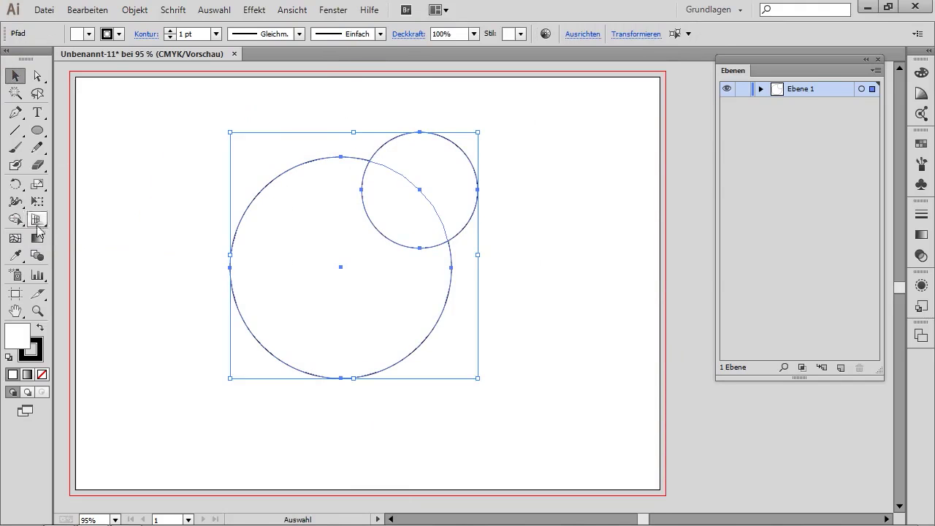
left_click(15, 220)
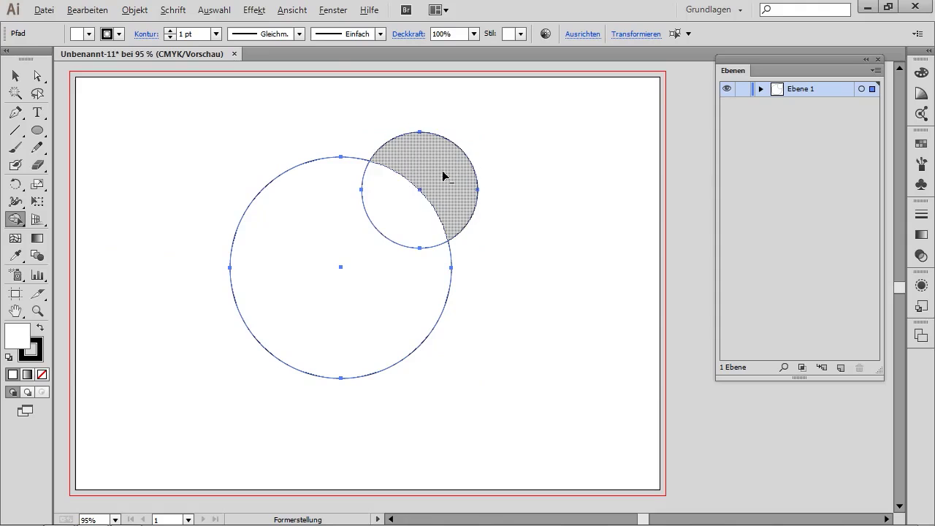
left_click_drag(450, 165, 396, 219)
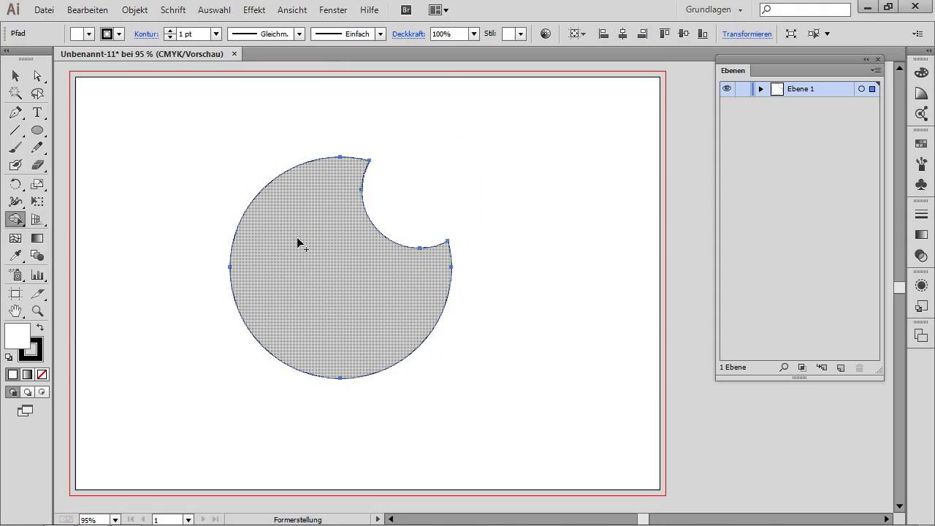
left_click(304, 259)
Step: Fill the bitten circle with the C=85 M=50 Y=0 K=0 blue, remove its stroke, nudge it up-right
left_click(16, 75)
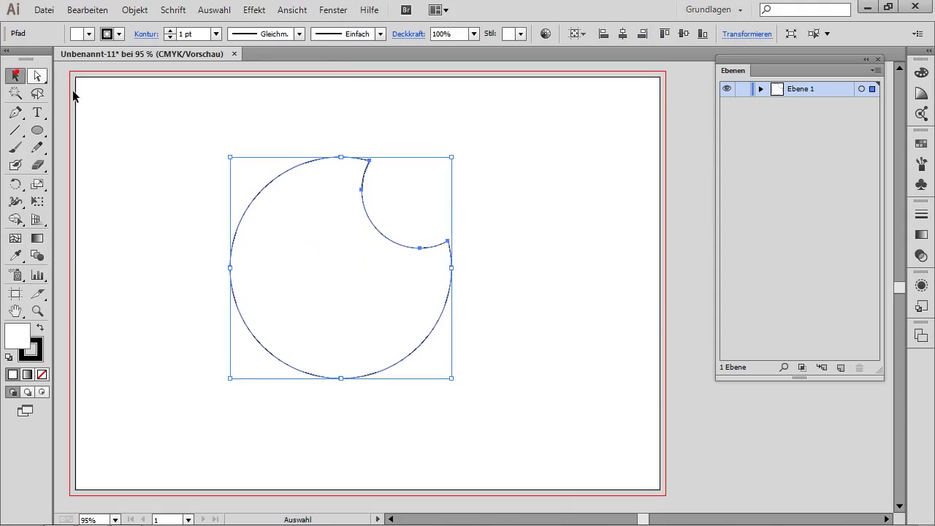
left_click(921, 143)
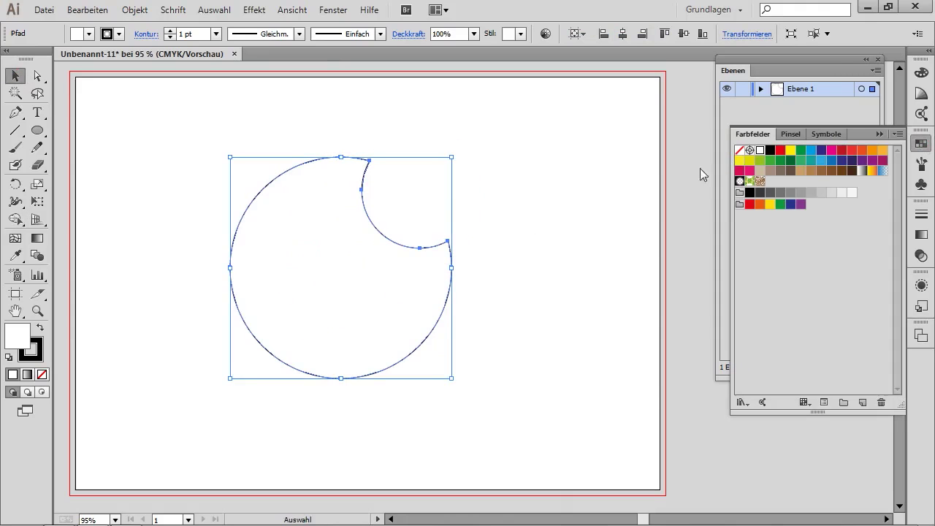
left_click(823, 164)
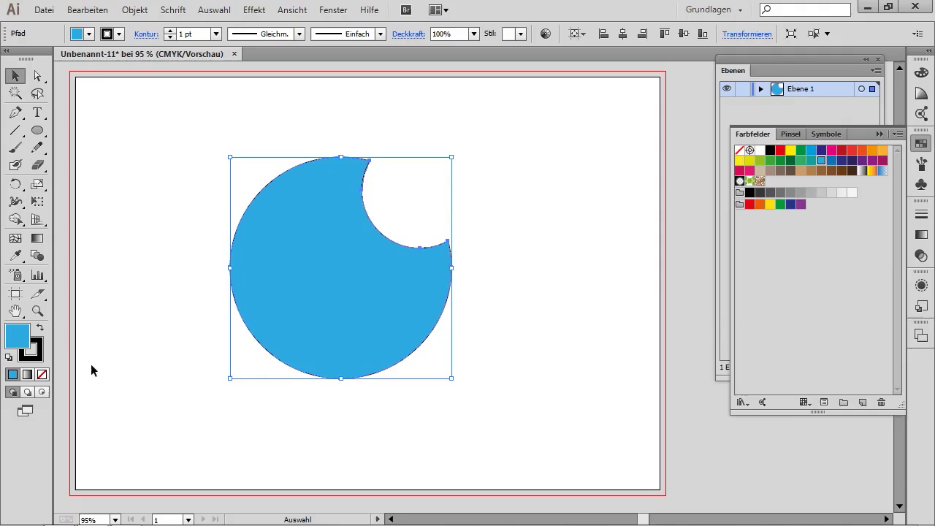
left_click(38, 363)
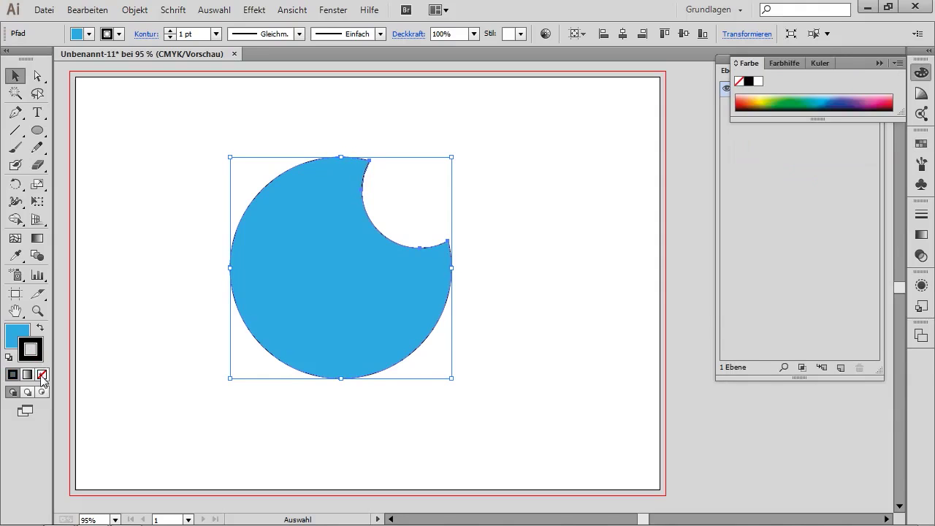
left_click(42, 374)
left_click(13, 338)
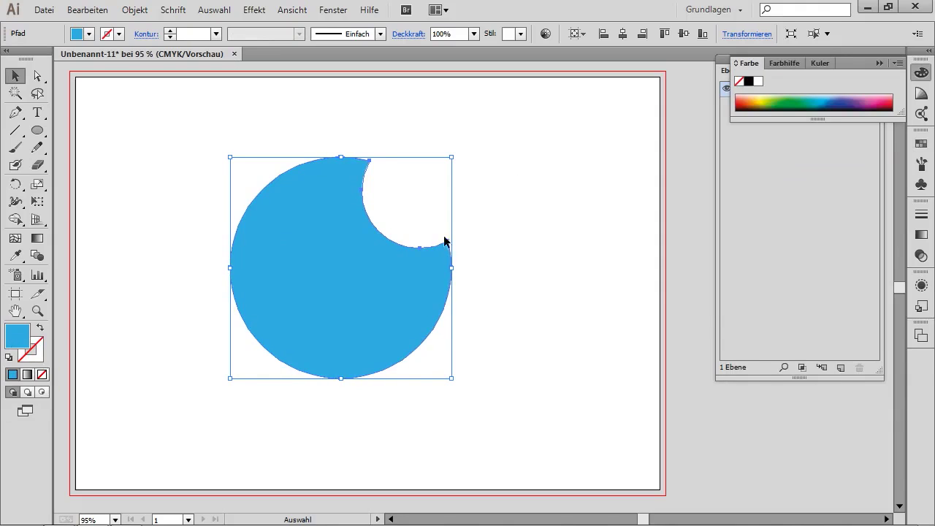
left_click_drag(355, 312, 369, 303)
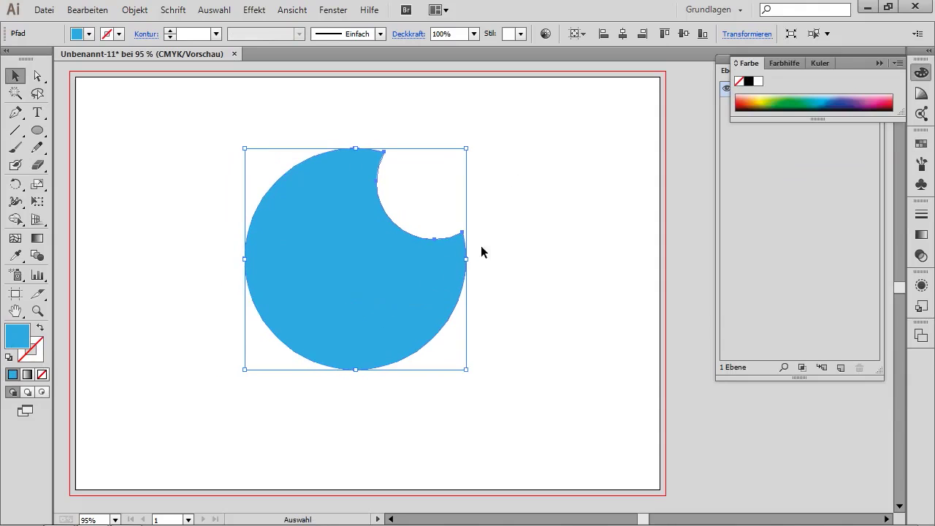
left_click(499, 235)
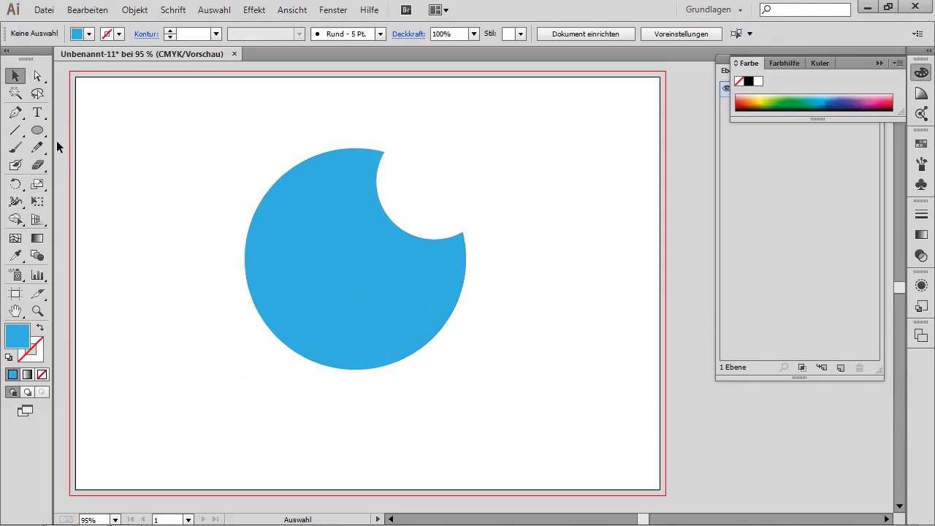
left_click(36, 130)
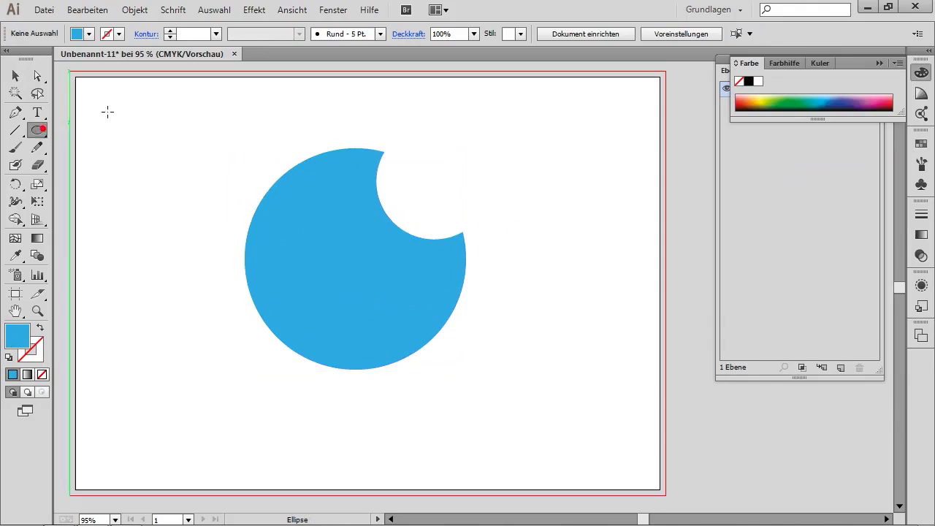
Step: Draw an inner circle from the blue shape's centre and give it a gradient fill
left_click(356, 260)
left_click_drag(355, 260, 429, 357)
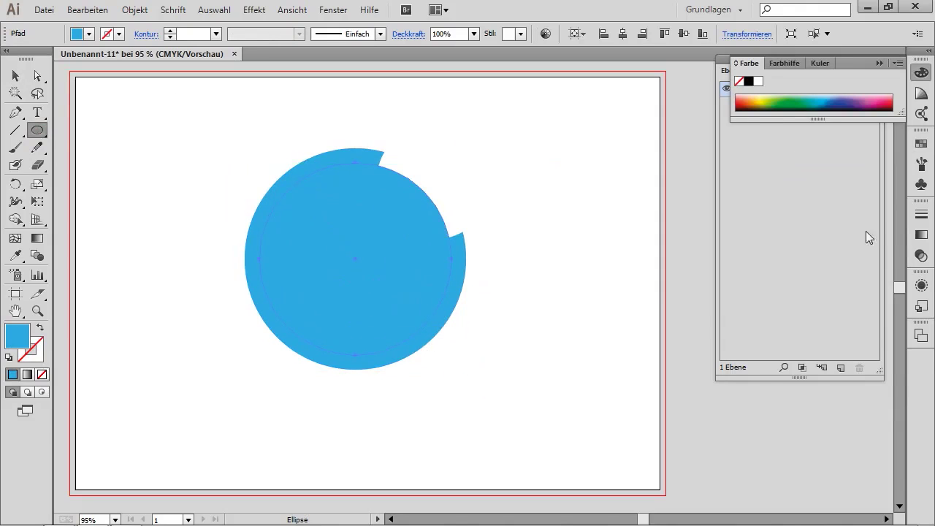
left_click(921, 235)
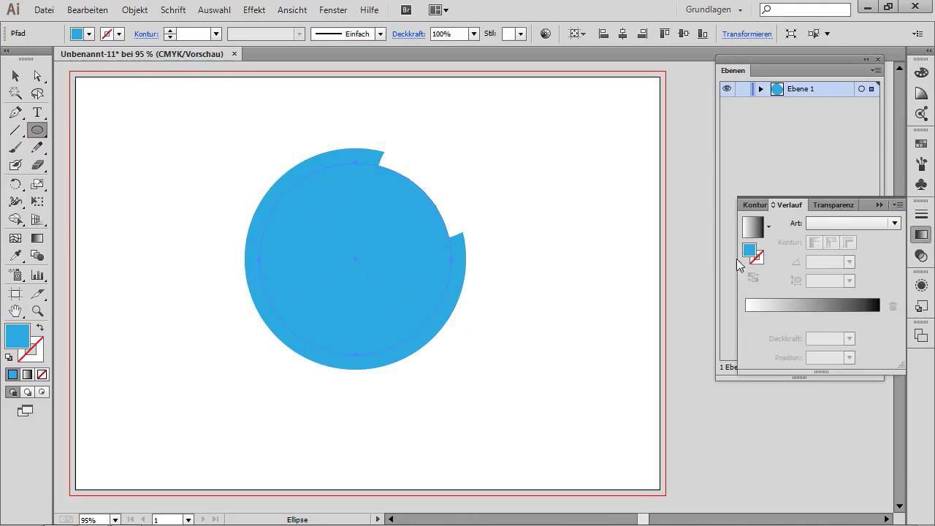
left_click(751, 228)
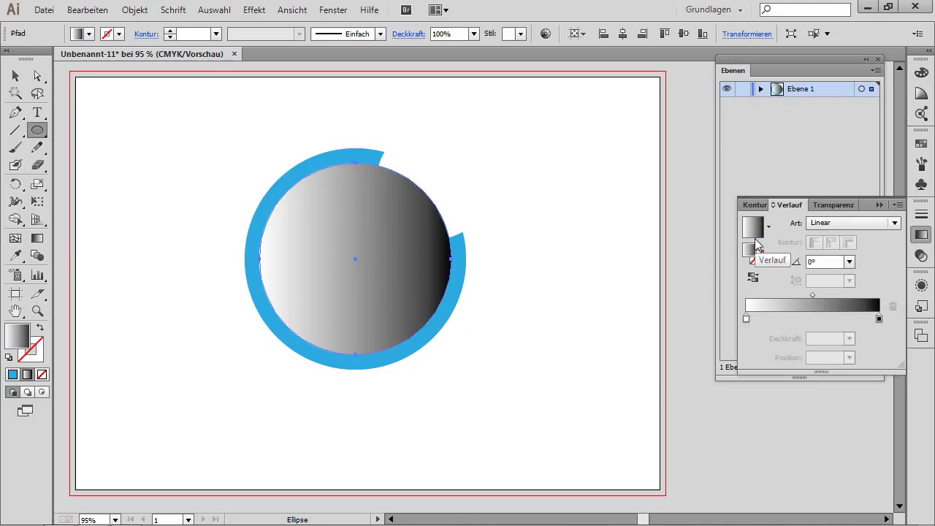
Step: Add a lighter gradient stop, set the end stop to 0% opacity, and angle the gradient -90°
left_click(746, 319)
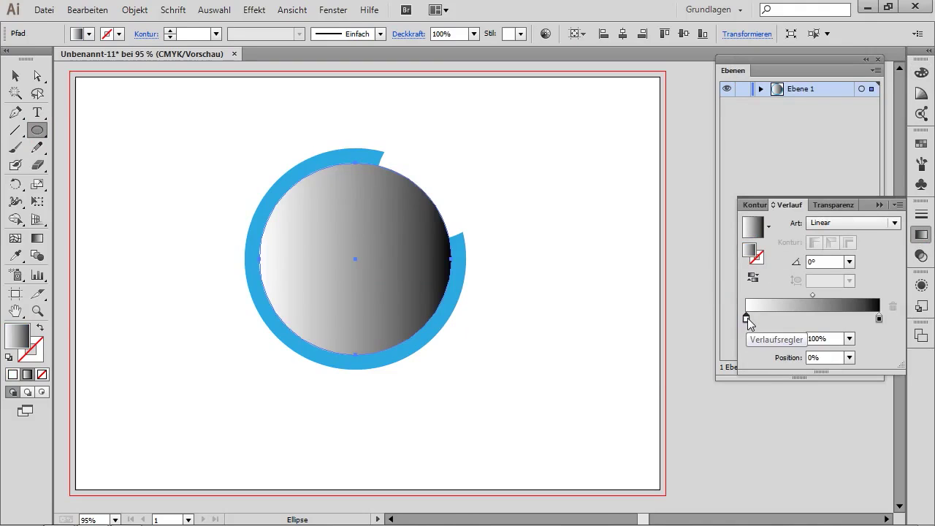
mouse_move(745, 317)
left_mouse_down()
mouse_move(839, 317)
mouse_move(889, 348)
left_mouse_up()
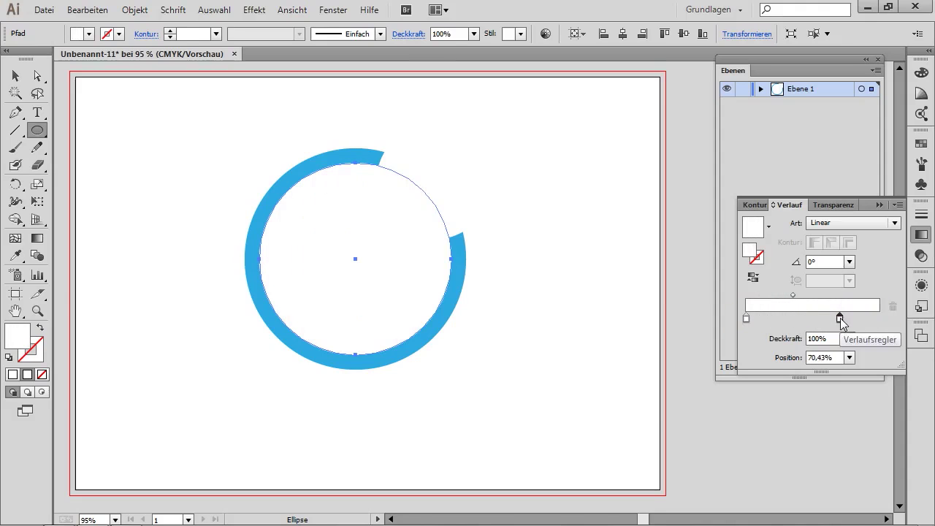
left_click_drag(842, 316, 879, 318)
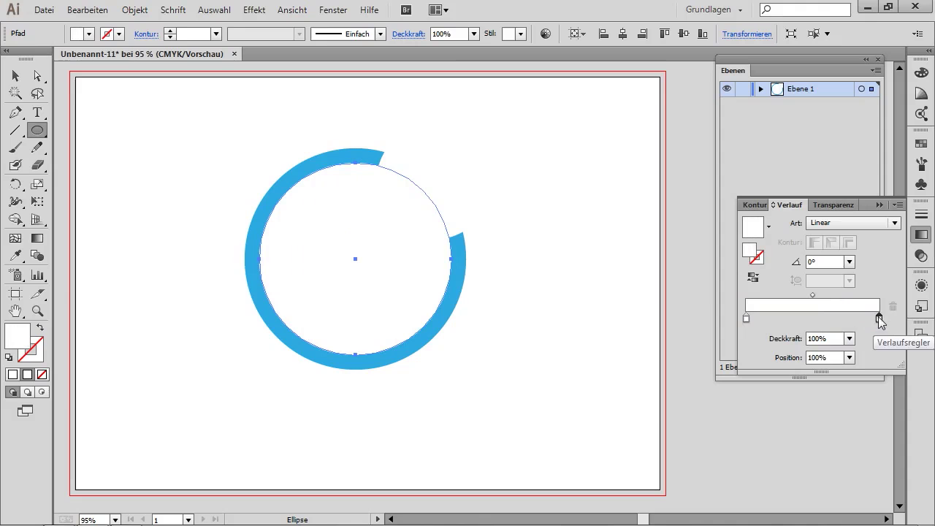
left_click(825, 338)
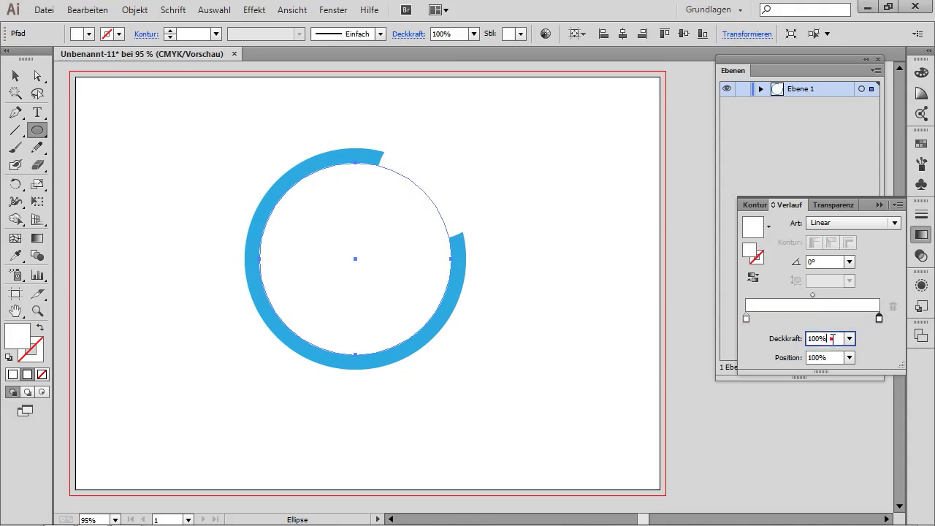
type("0")
key("Return")
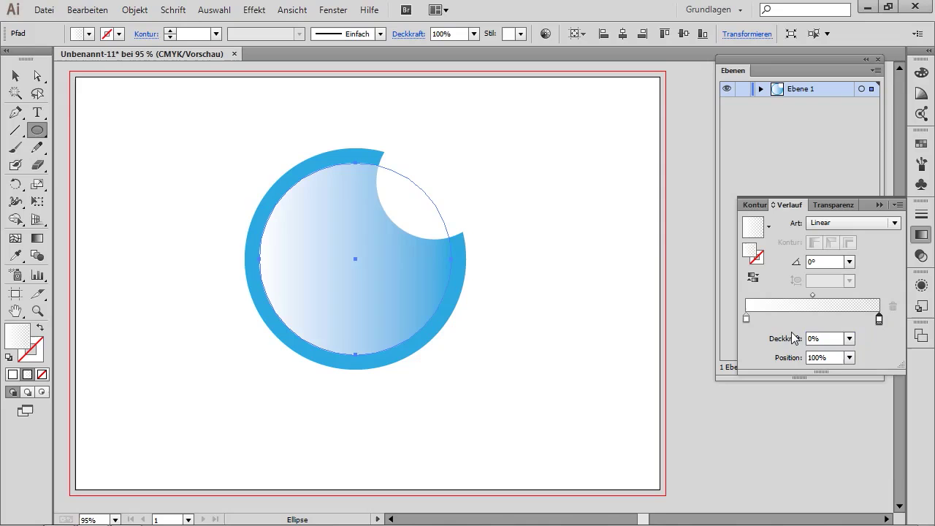
left_click(824, 261)
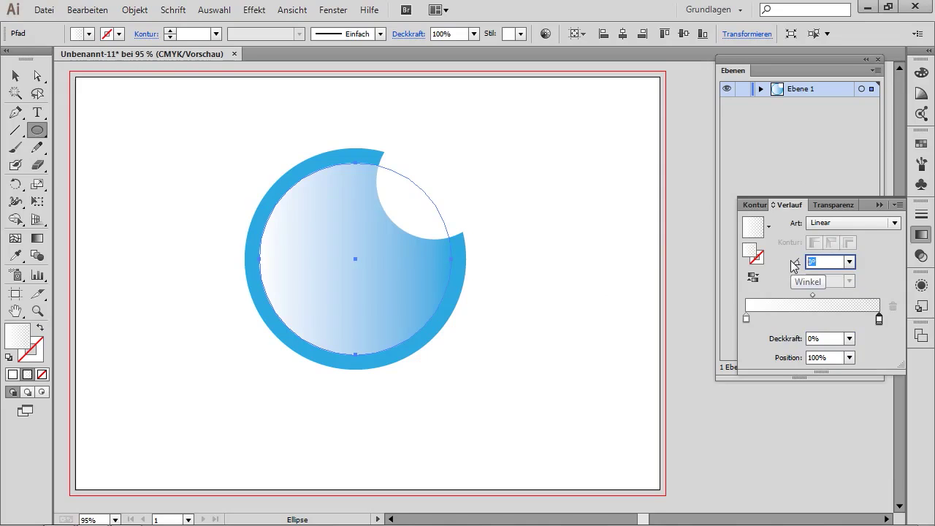
type("-90")
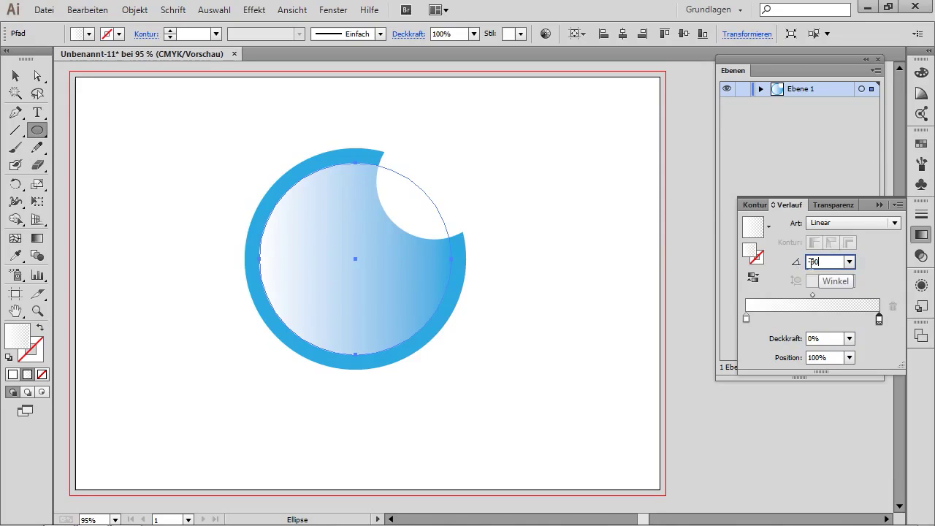
key("Return")
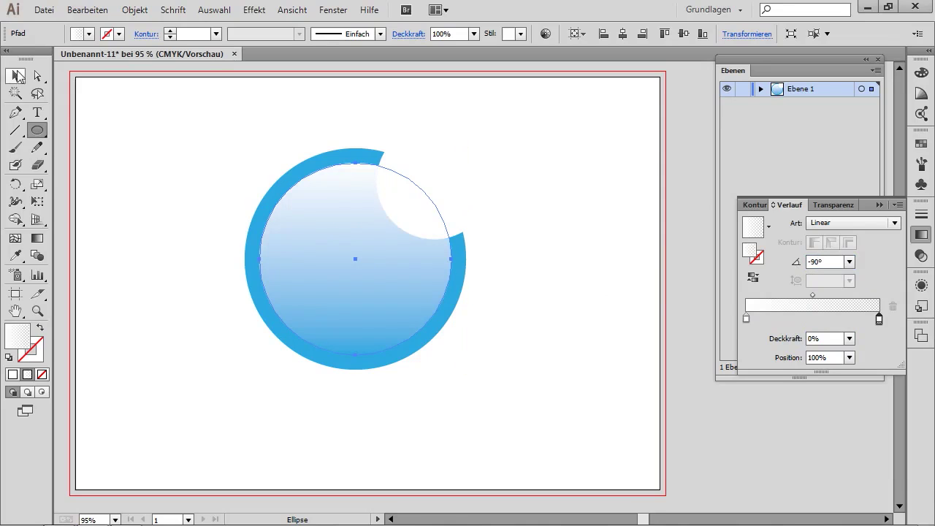
left_click(16, 75)
Step: Enlarge the gradient circle to fill the blue ring
left_click(155, 153)
left_click(344, 285)
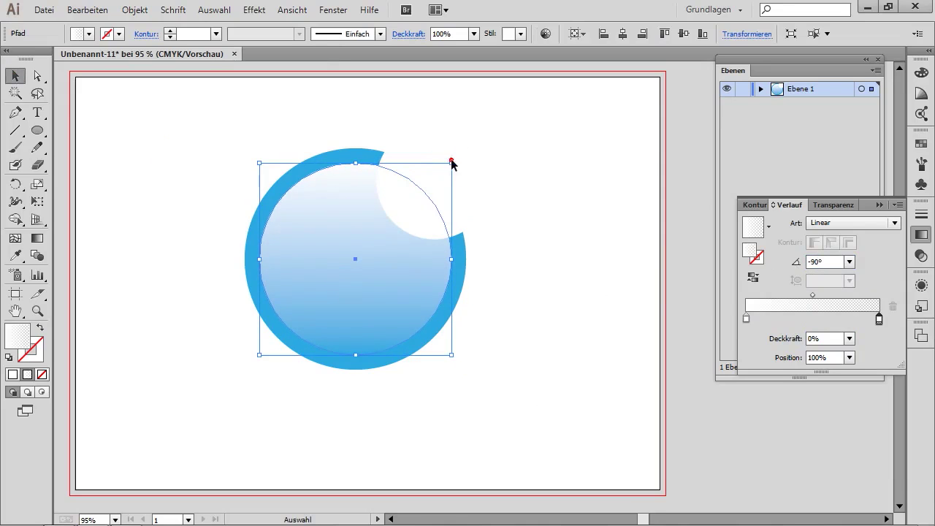
left_click_drag(452, 162, 459, 154)
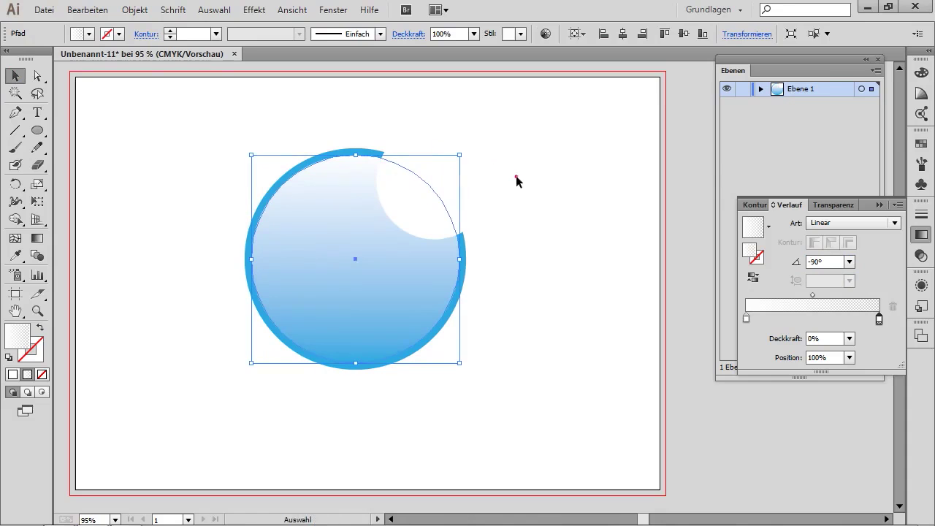
left_click(516, 181)
left_click_drag(473, 382, 463, 372)
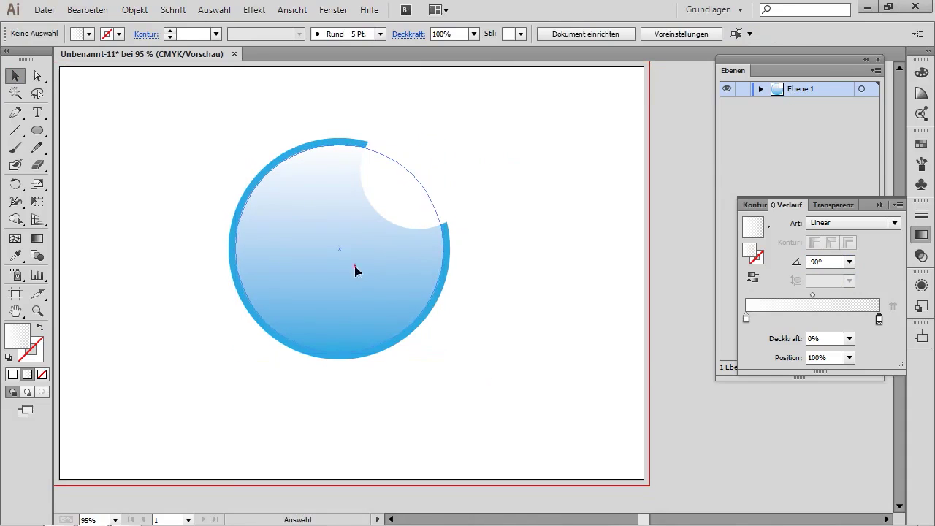
Step: Pull the circle's bottom anchor up into a wavy edge and move the transparent stop to 84.41%
left_click(355, 271)
left_click(37, 75)
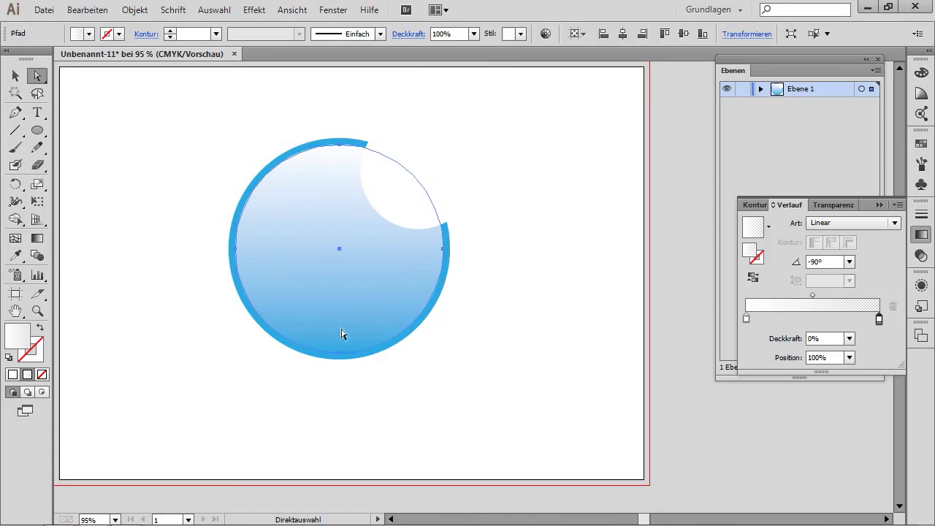
left_click(340, 352)
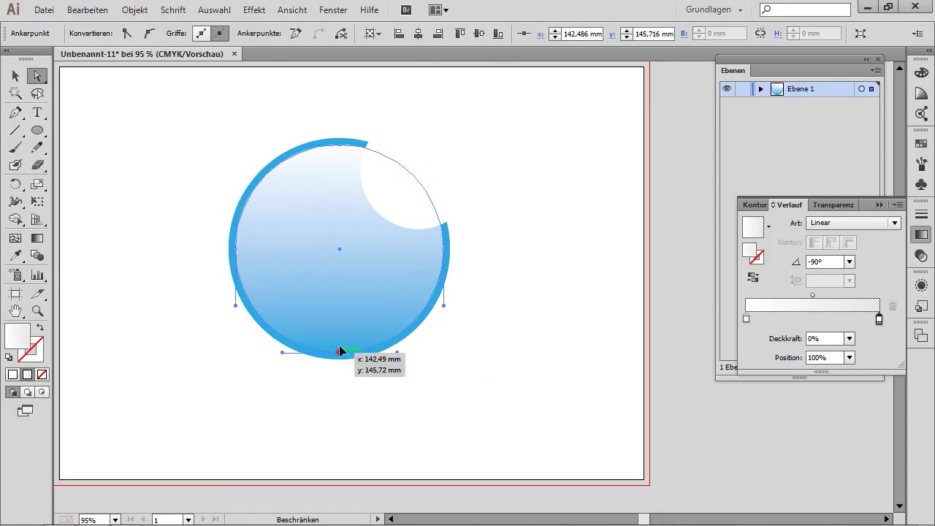
left_click_drag(340, 351, 339, 253)
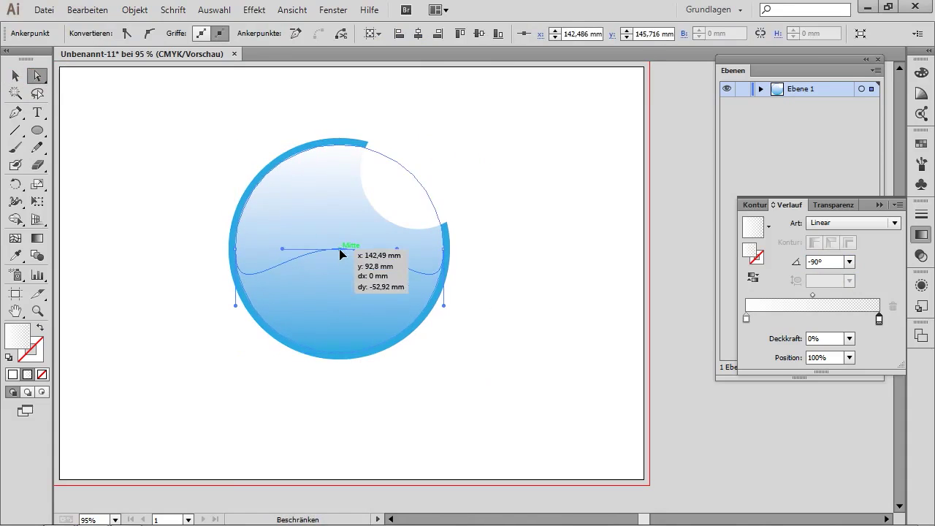
left_click_drag(339, 254, 339, 224)
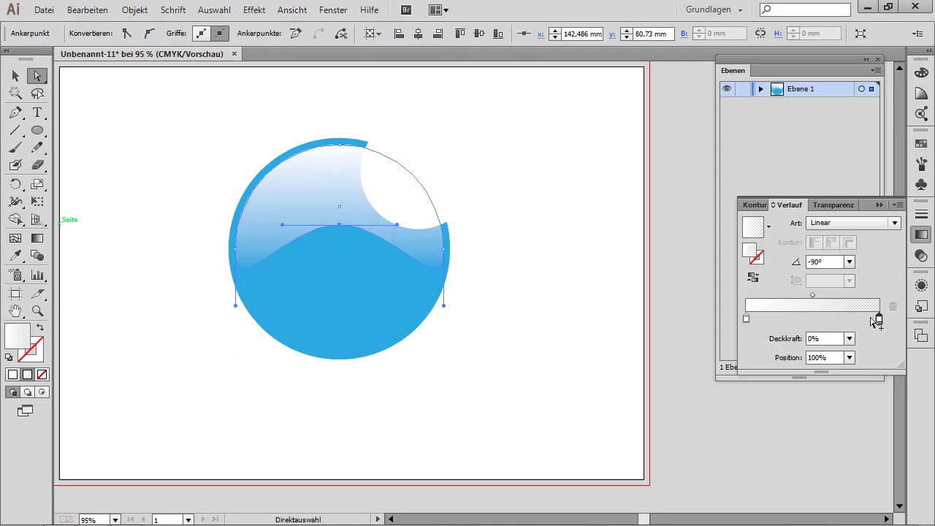
left_click_drag(878, 318, 864, 320)
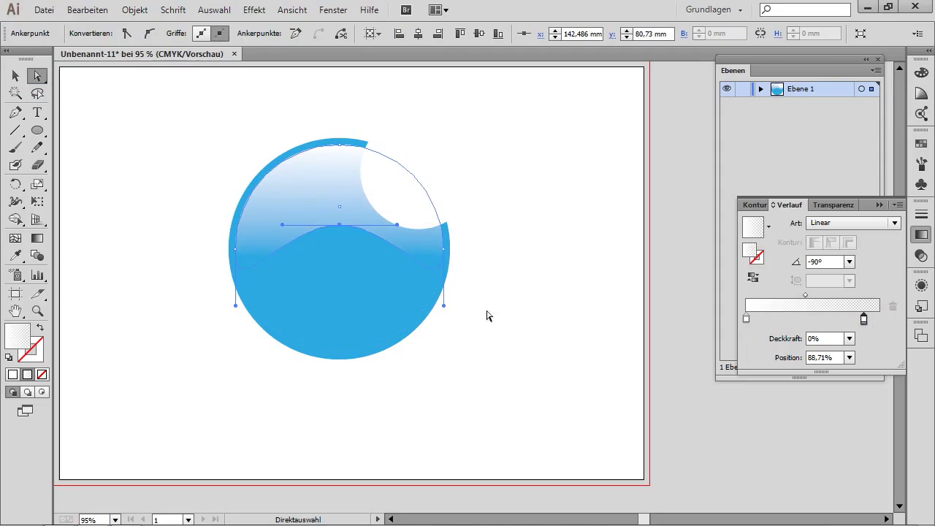
left_click(507, 322)
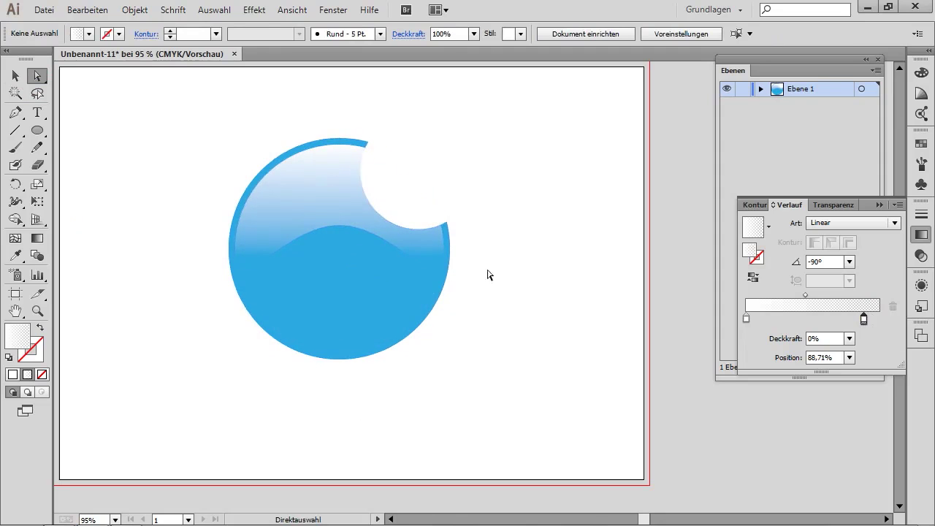
left_click_drag(865, 318, 858, 319)
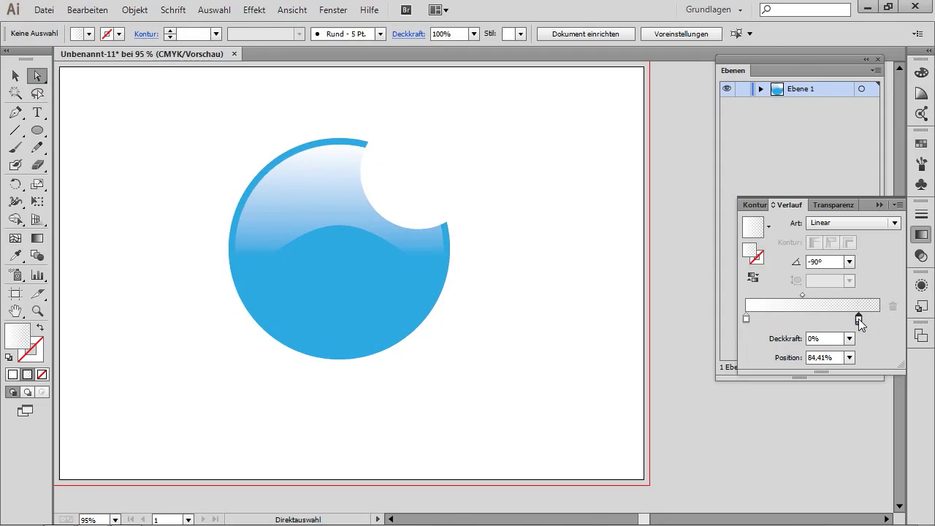
left_click(16, 76)
left_click(340, 194)
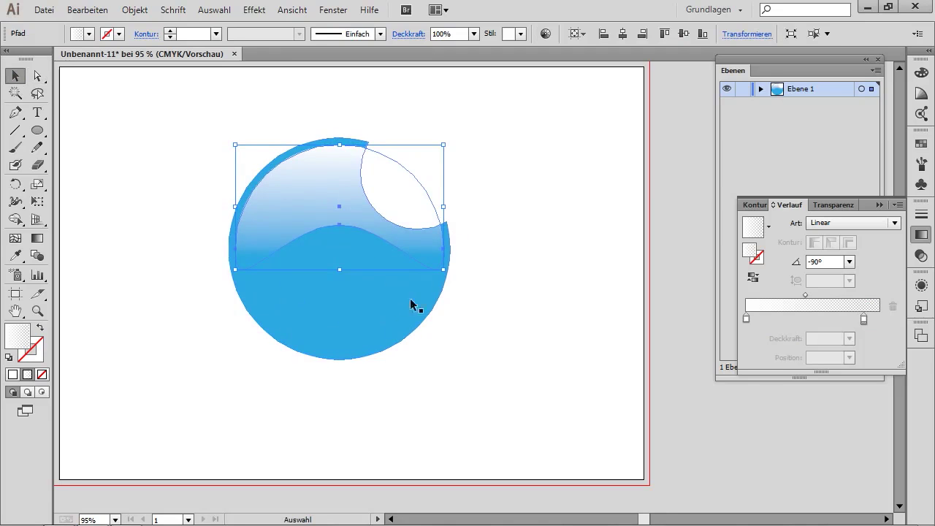
Step: Copy the wave highlight downward, rotate the copy 180°, and move it up into the bubble
left_click(343, 184)
left_click(338, 179)
left_click_drag(338, 183, 359, 318)
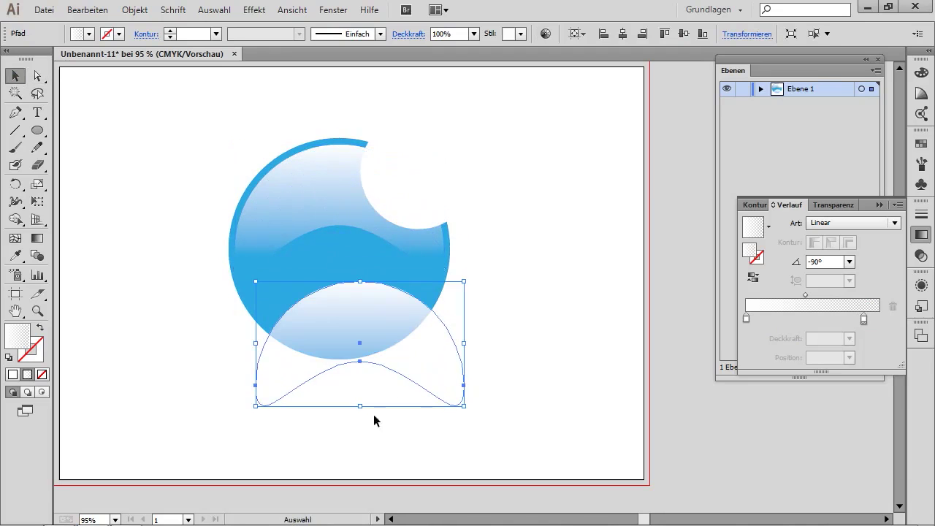
left_click(468, 412)
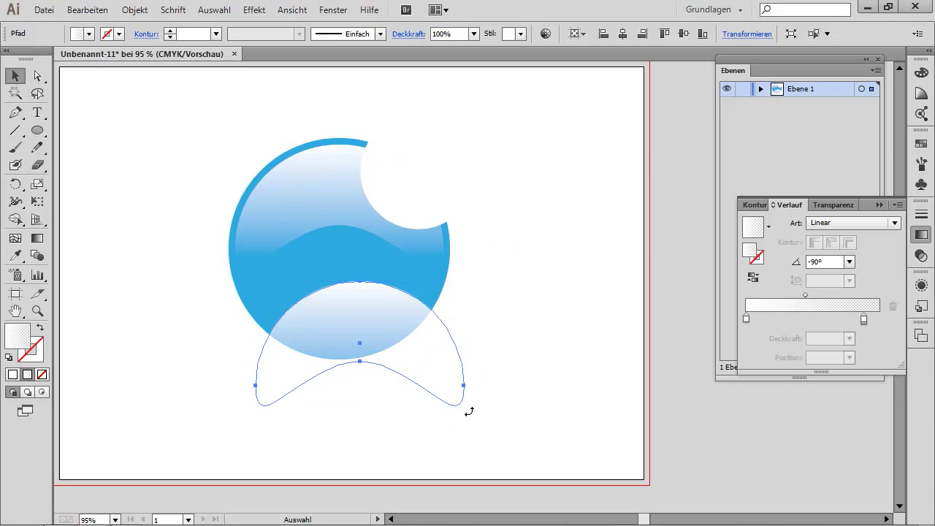
left_click_drag(468, 412, 236, 388)
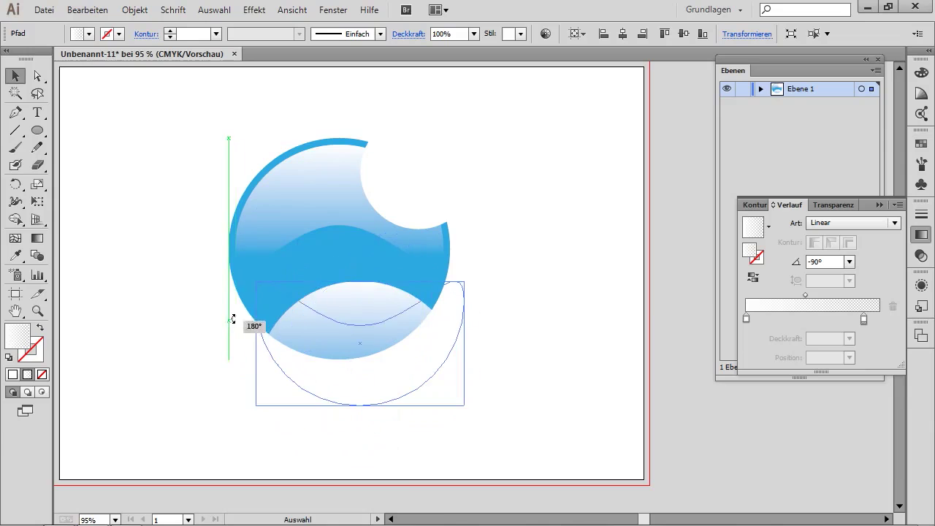
left_click_drag(236, 388, 235, 307)
left_click_drag(386, 386, 348, 280)
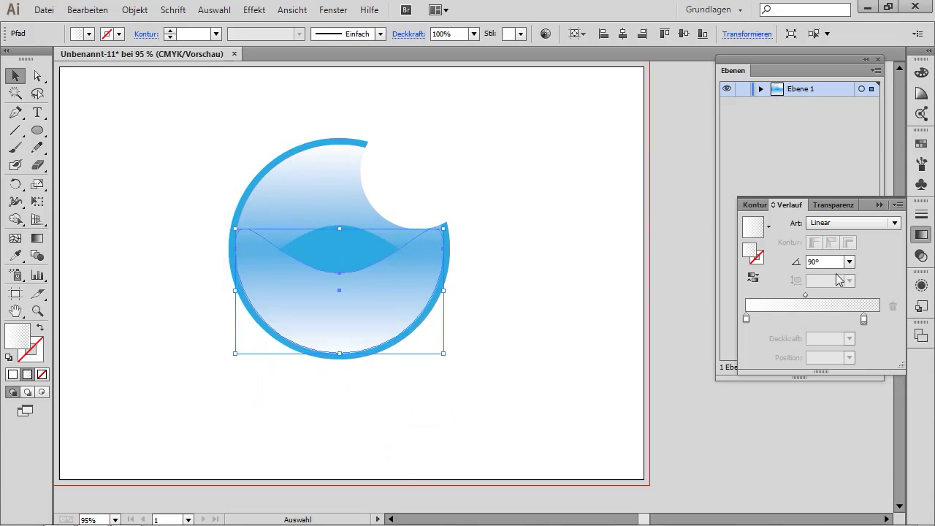
Step: Shrink the flipped copy to about 65 × 39 mm, lower it 10 mm, and widen it to about 91 mm
left_click_drag(443, 228, 441, 227)
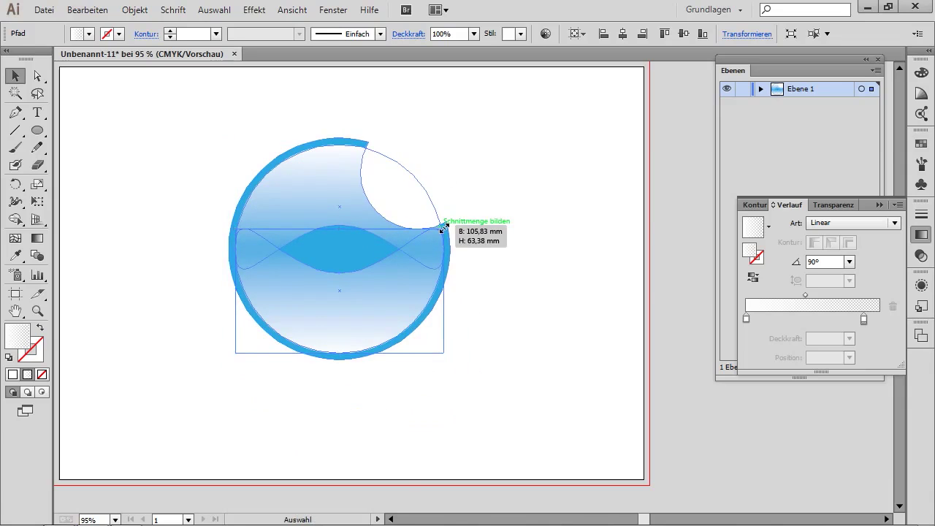
left_click_drag(443, 228, 419, 250)
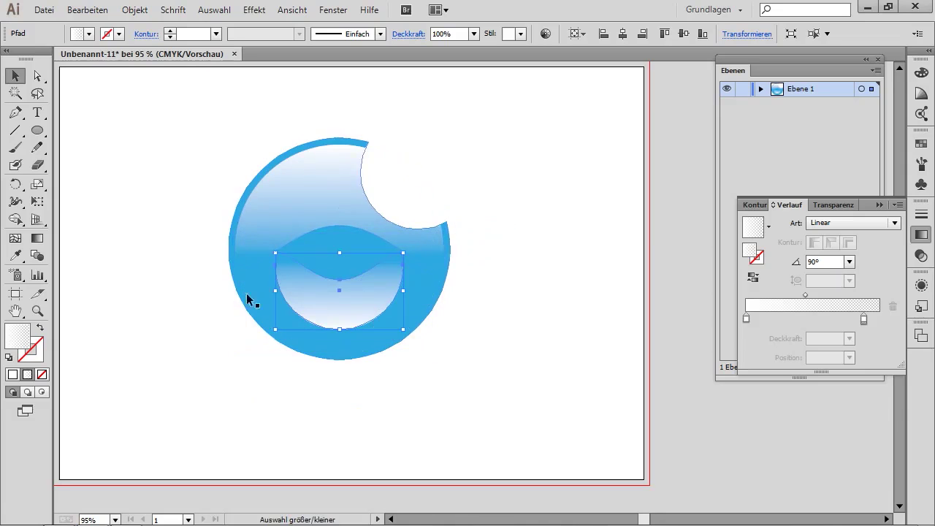
left_click_drag(352, 314, 352, 328)
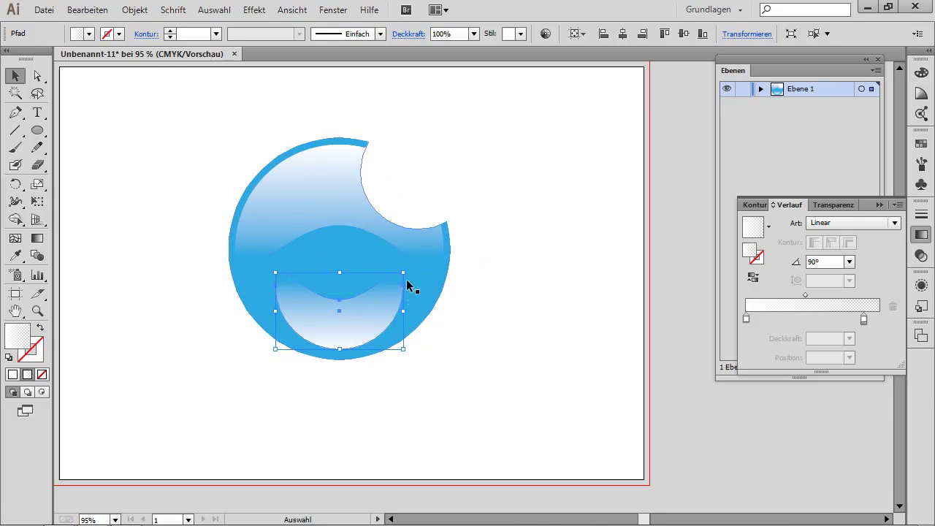
left_click_drag(403, 311, 426, 310)
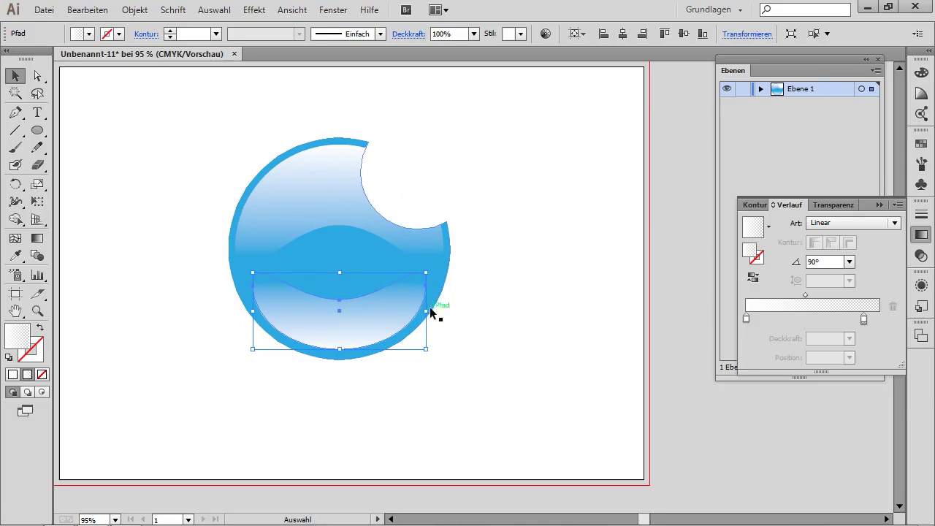
left_click(922, 235)
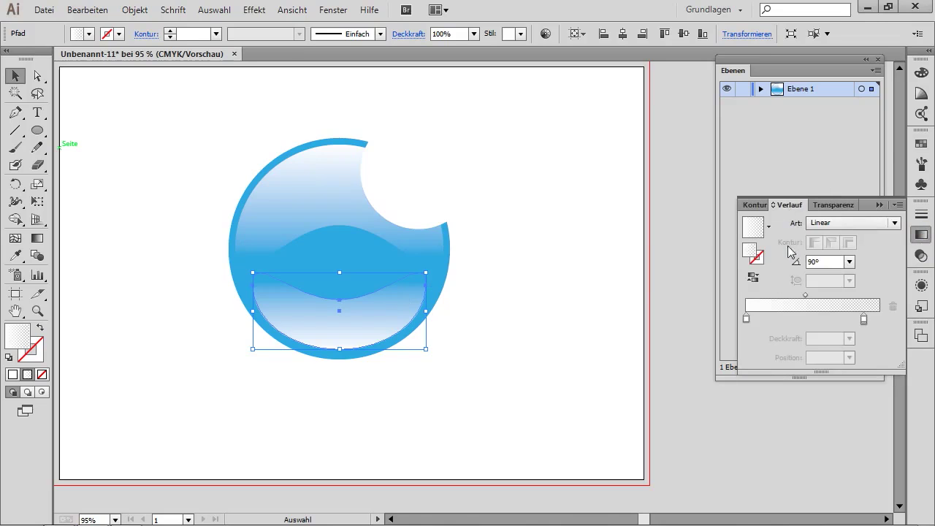
Step: Change the wave gradient's starting stop to a cyan swatch
left_click(745, 319)
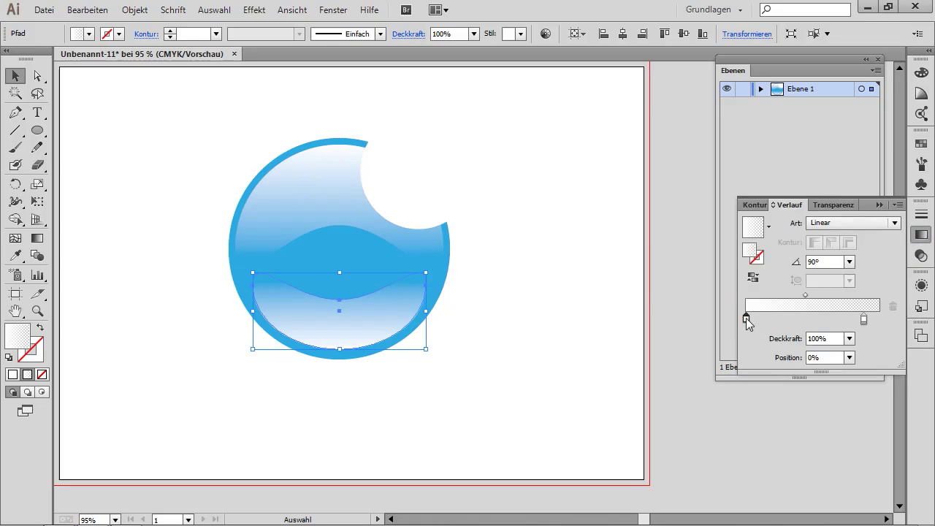
double_click(746, 318)
left_click(689, 393)
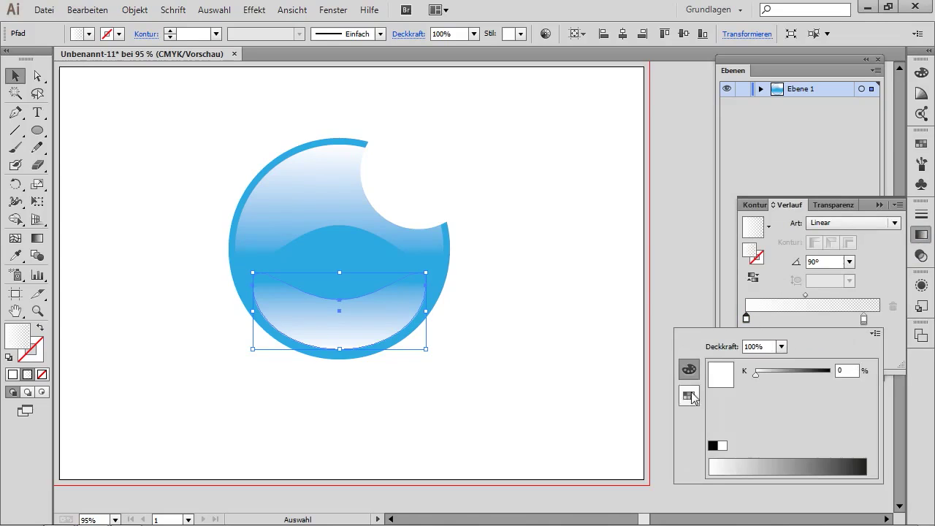
left_click(771, 374)
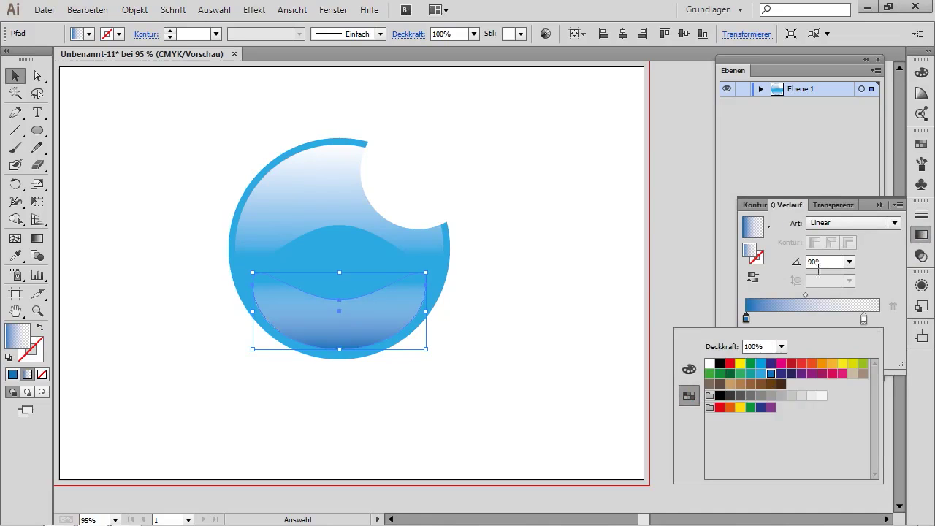
left_click(760, 364)
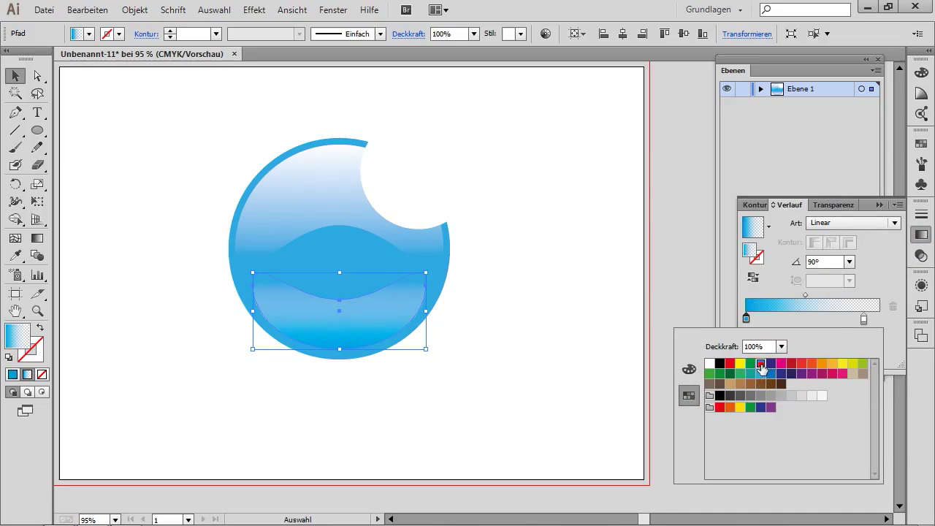
Step: Remove the transparent end stop and make the new end stop a darker blue
left_click(840, 323)
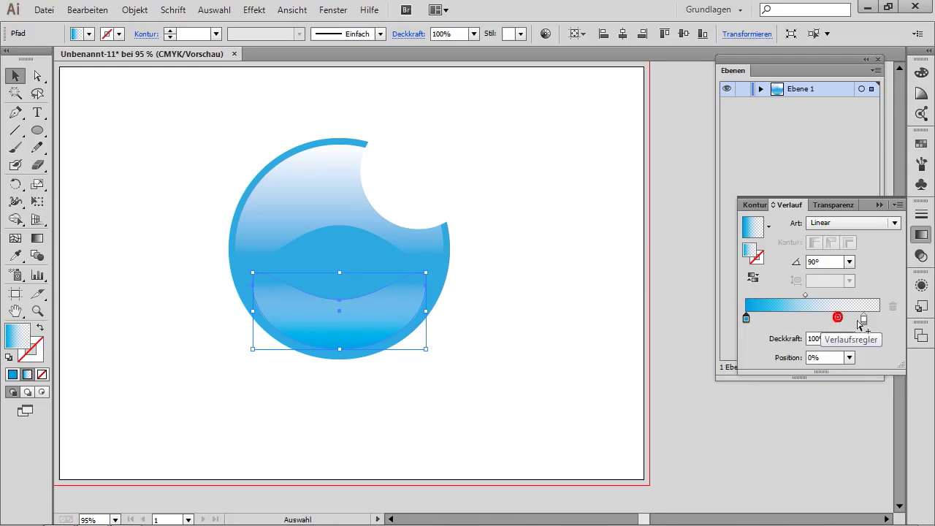
left_click_drag(864, 319, 879, 318)
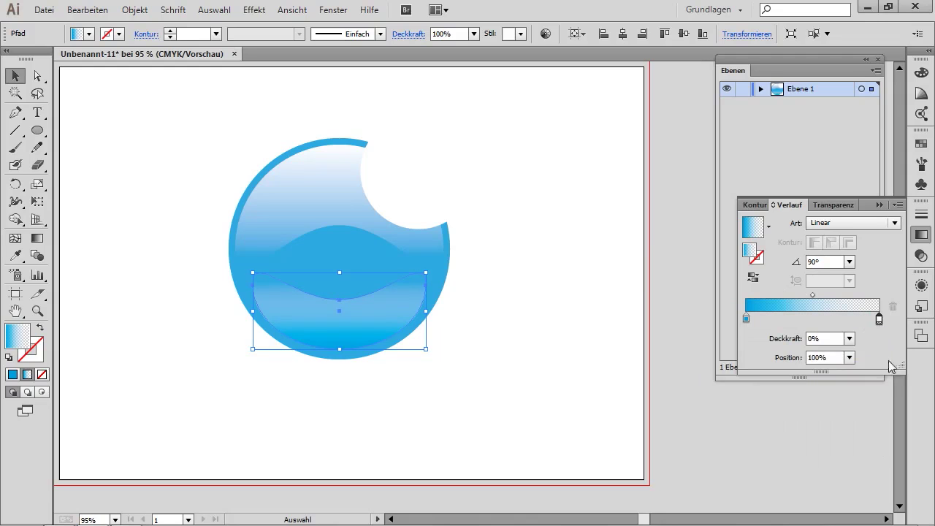
mouse_move(879, 318)
left_mouse_down()
mouse_move(859, 318)
mouse_move(880, 319)
left_mouse_up()
left_click(746, 318)
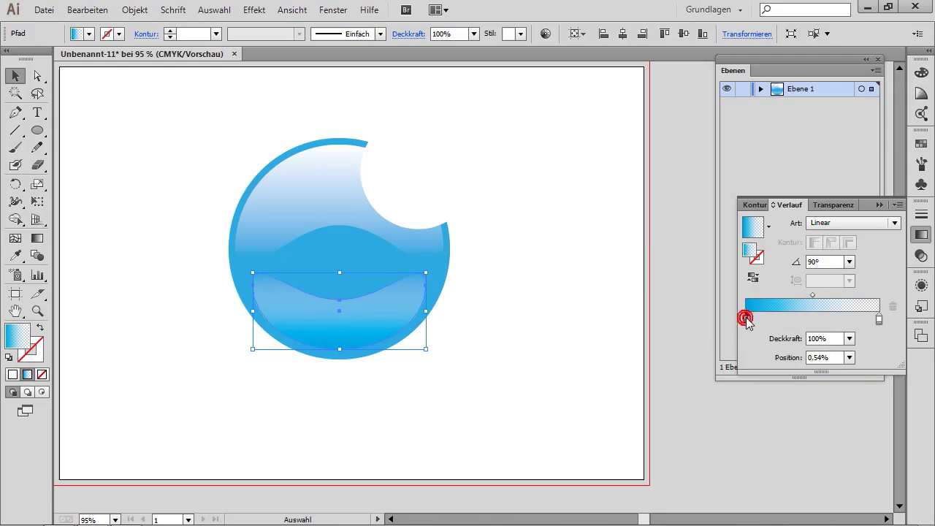
left_click_drag(744, 317, 795, 317)
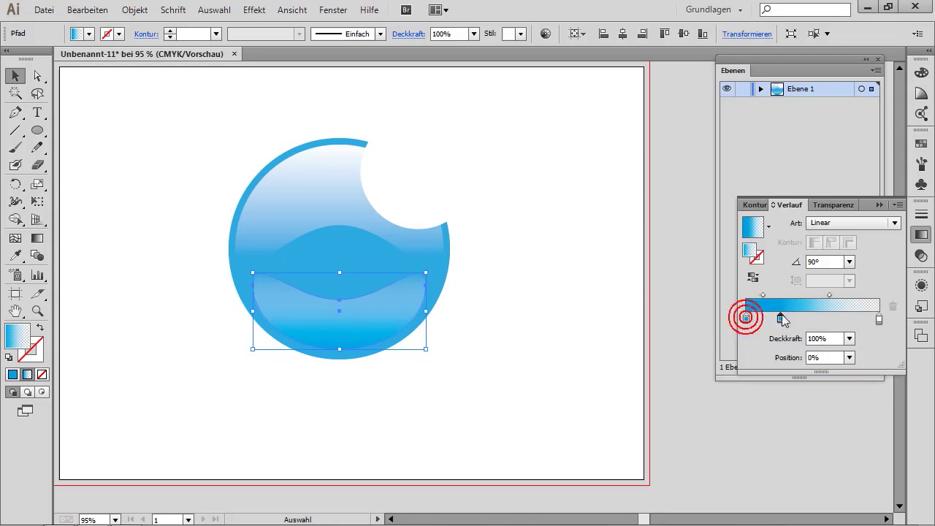
left_click_drag(878, 318, 887, 344)
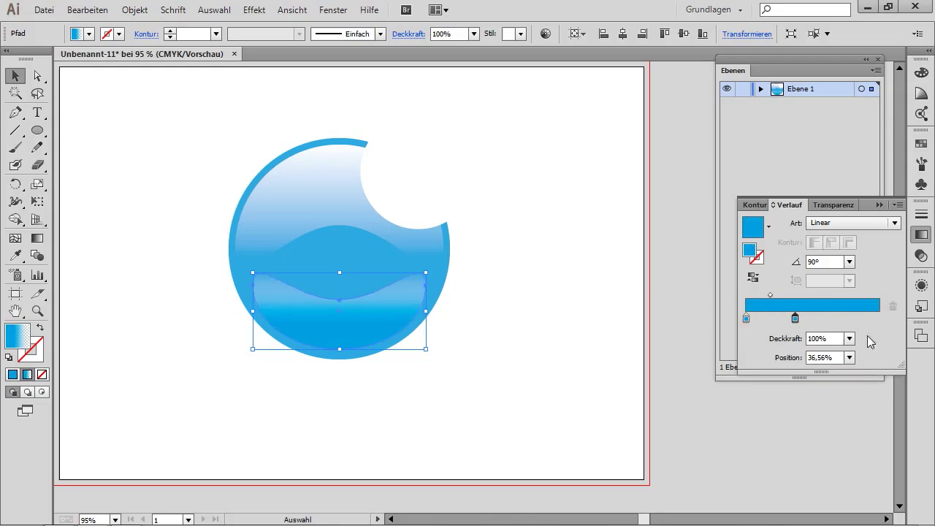
left_click_drag(795, 317, 880, 319)
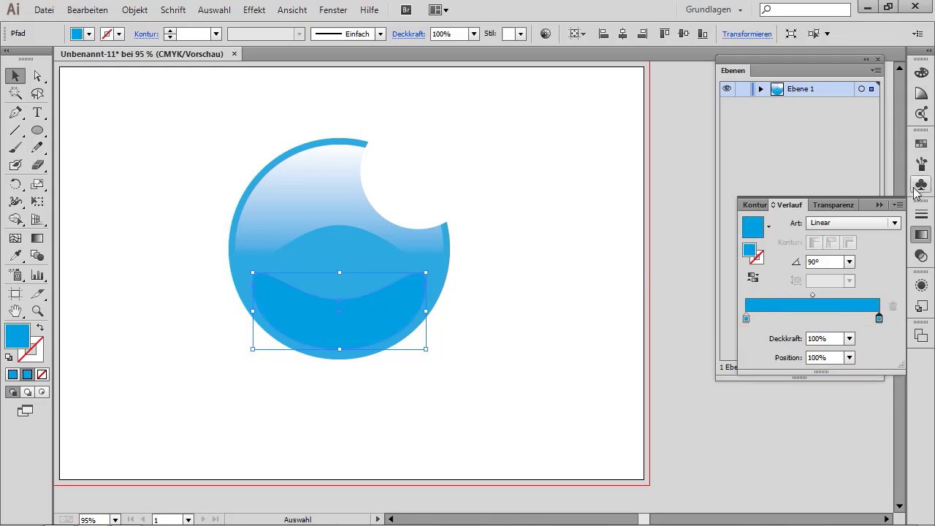
double_click(878, 318)
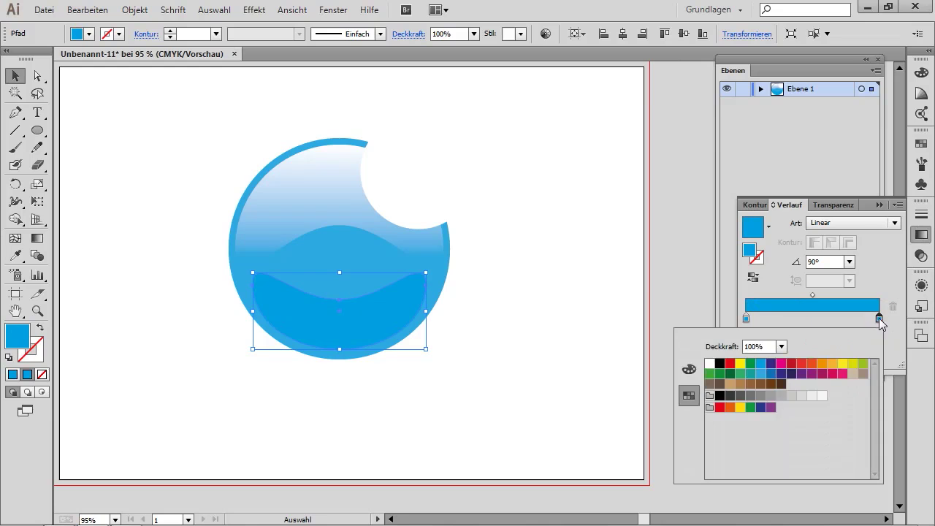
left_click(689, 369)
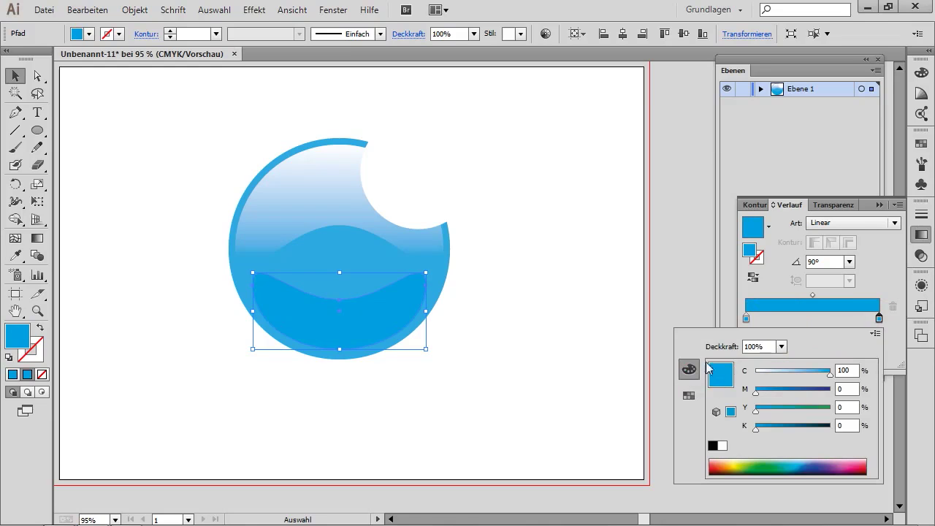
left_click_drag(755, 430, 798, 431)
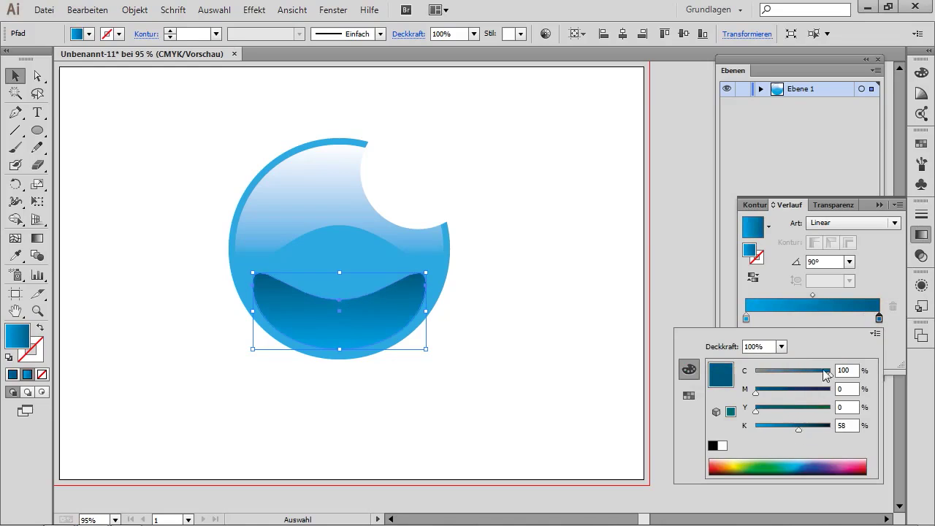
Step: Set the gradient angle to -90°, the start stop to 0% opacity, and lower the wave's top slightly
left_click(821, 261)
double_click(816, 262)
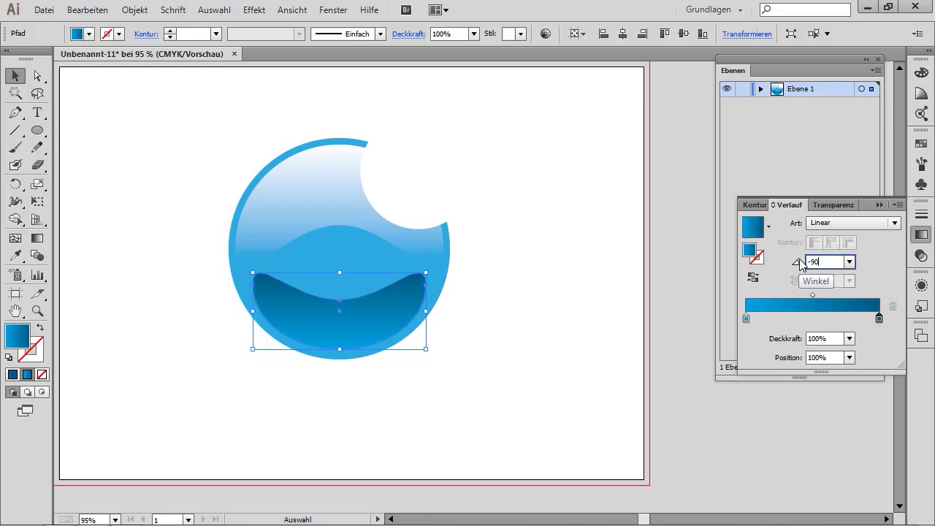
key("Return")
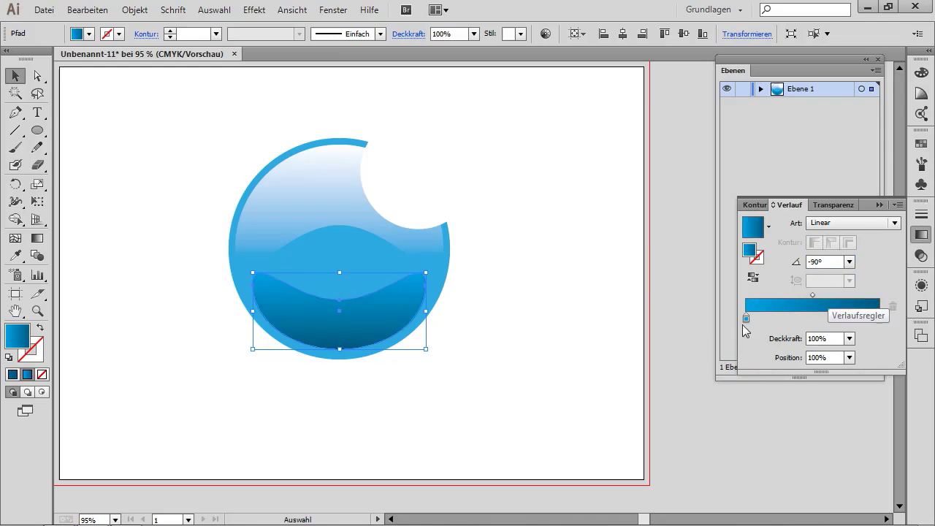
left_click(745, 319)
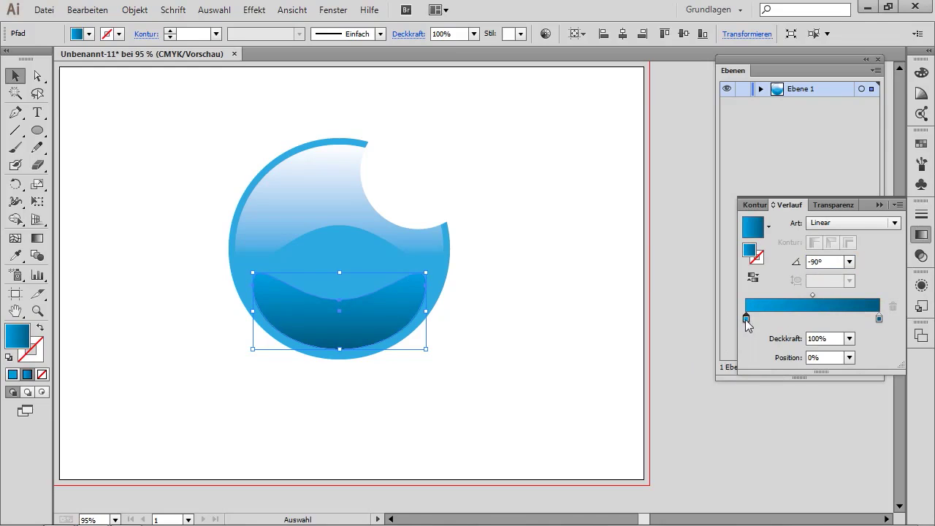
double_click(816, 358)
double_click(829, 338)
type("0")
key("Return")
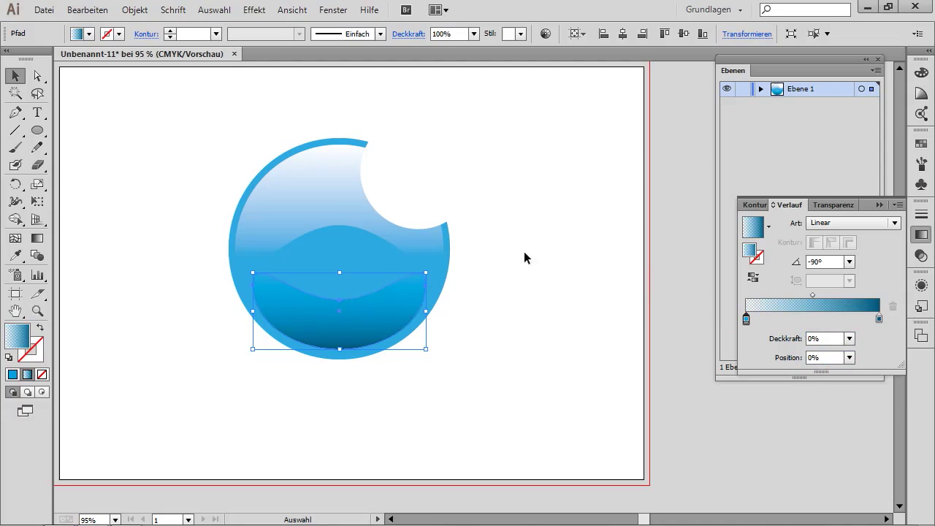
left_click_drag(340, 274, 340, 277)
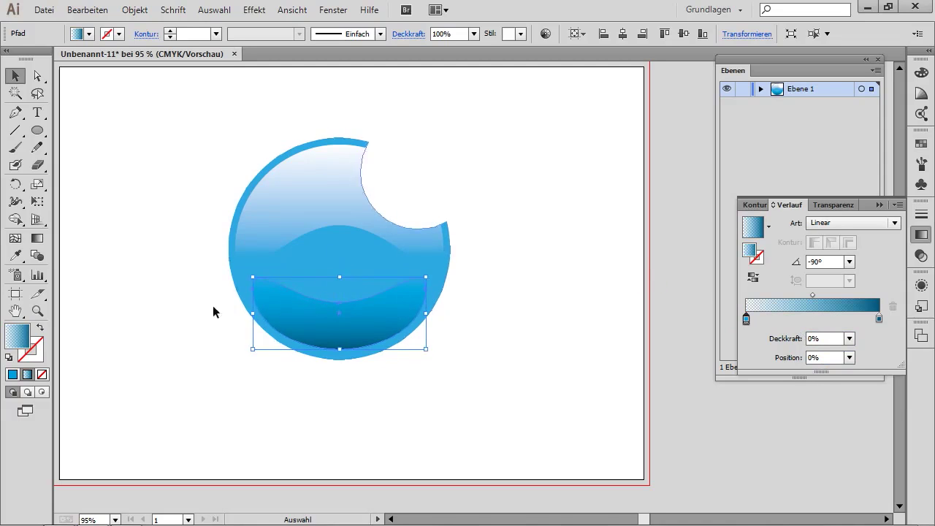
Step: Nudge the lower wave's bottom anchor point slightly down
left_click(37, 76)
left_click(111, 139)
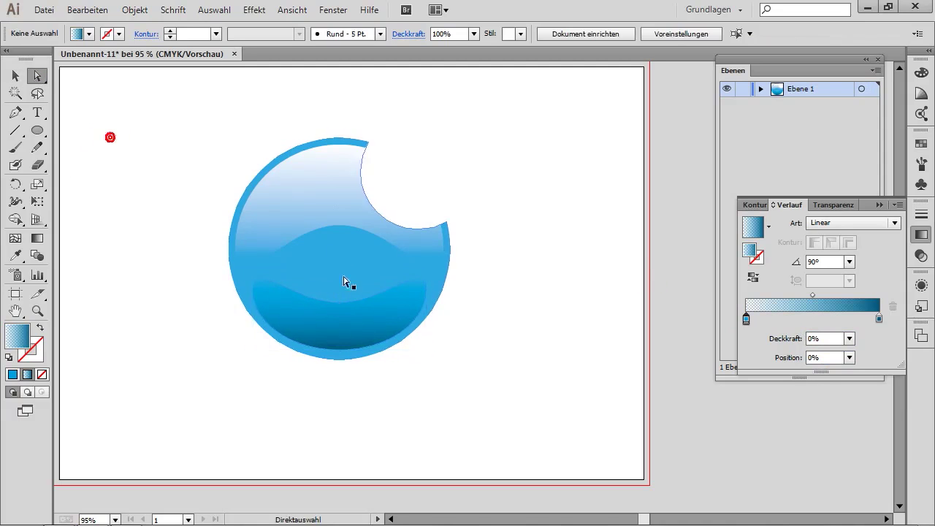
left_click(340, 355)
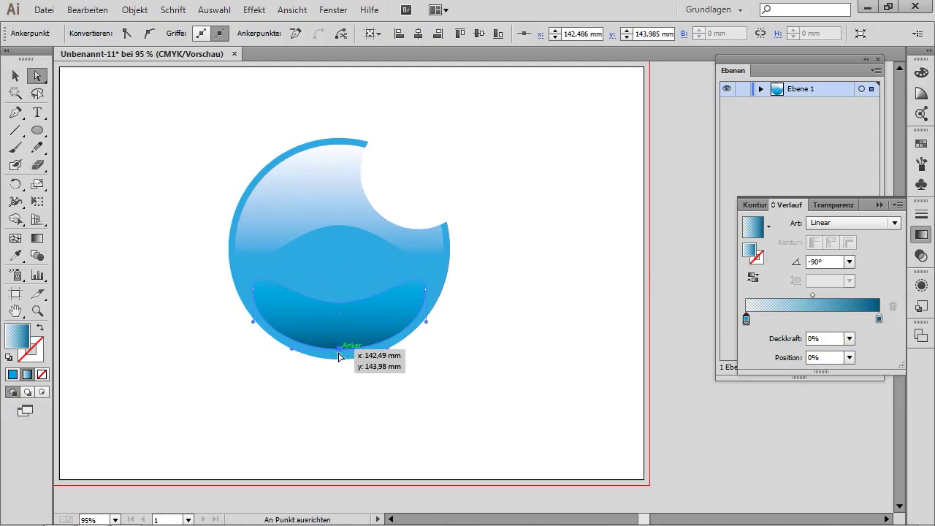
left_click_drag(339, 355, 339, 357)
left_click(474, 335)
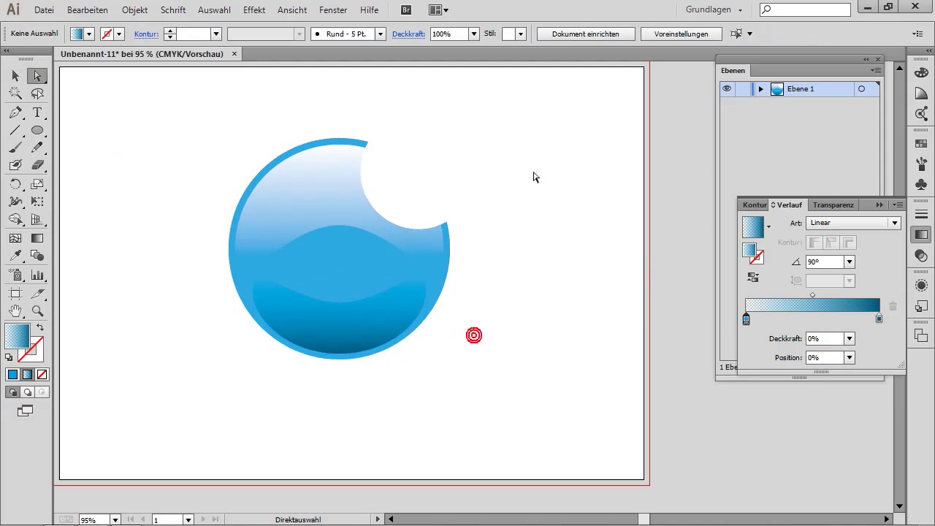
Step: Make the transparent start stop a blue swatch and move it to about 18.28%
left_click(358, 326)
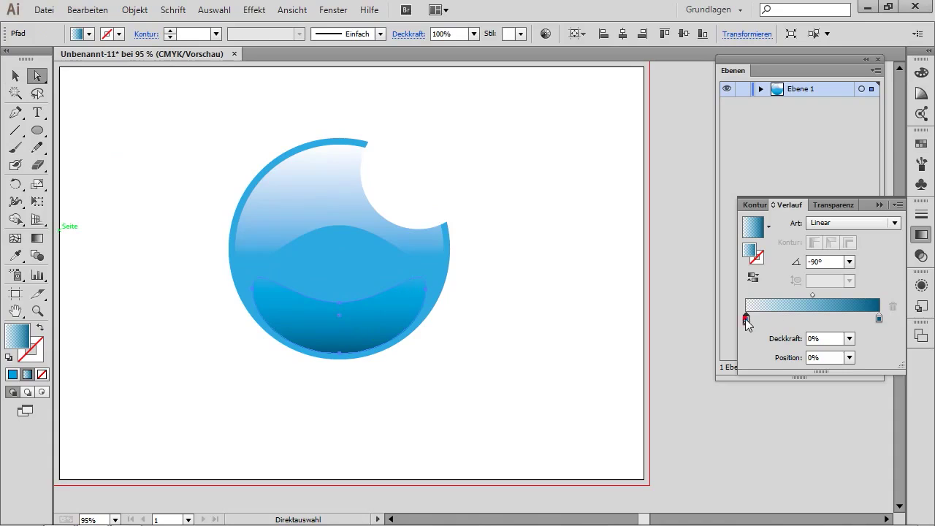
double_click(745, 319)
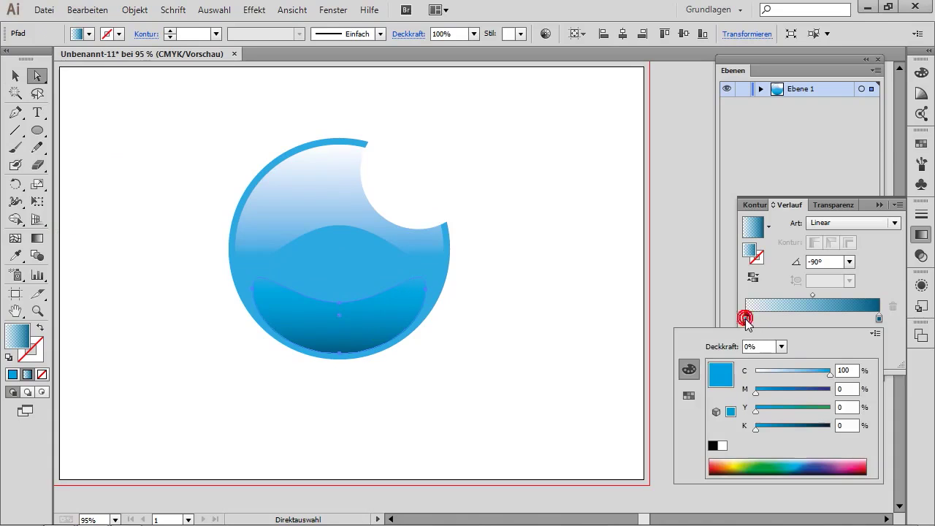
left_click(689, 395)
left_click(760, 373)
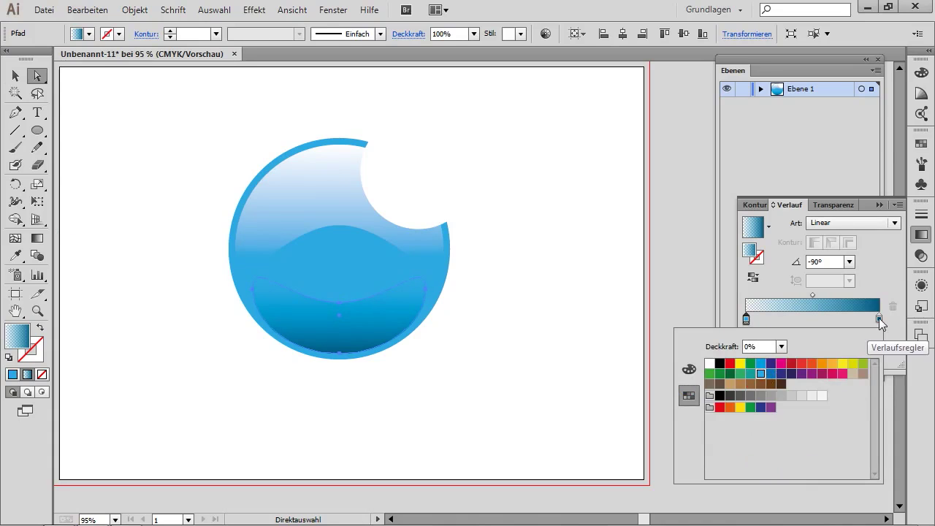
left_click(612, 337)
left_click(479, 394)
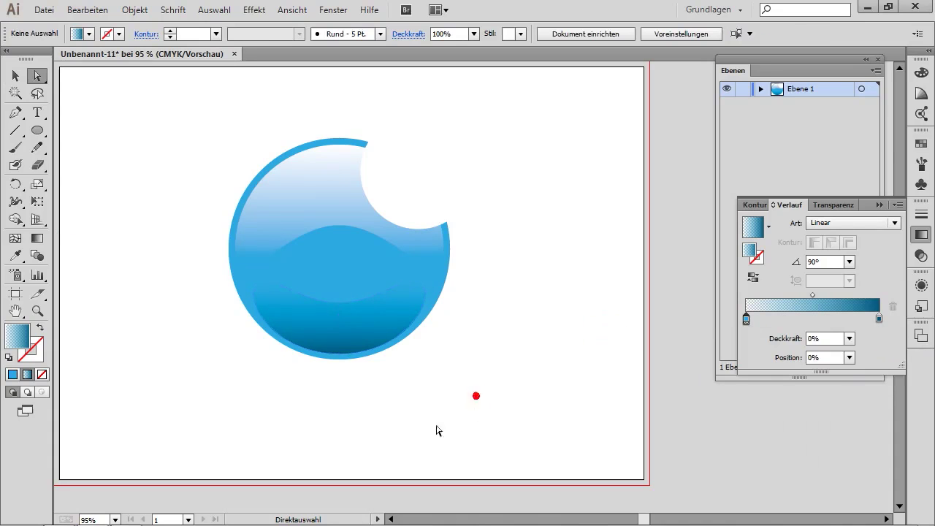
left_click(347, 332)
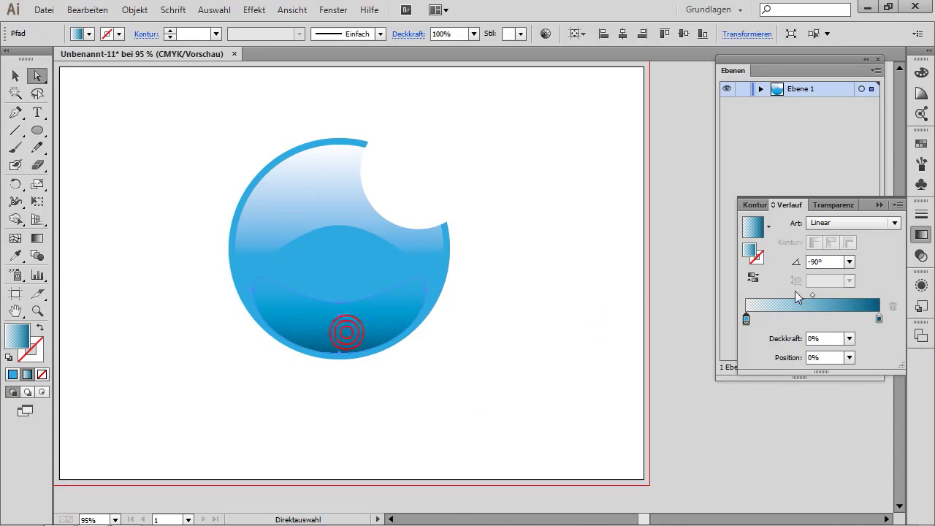
left_click_drag(745, 319, 770, 320)
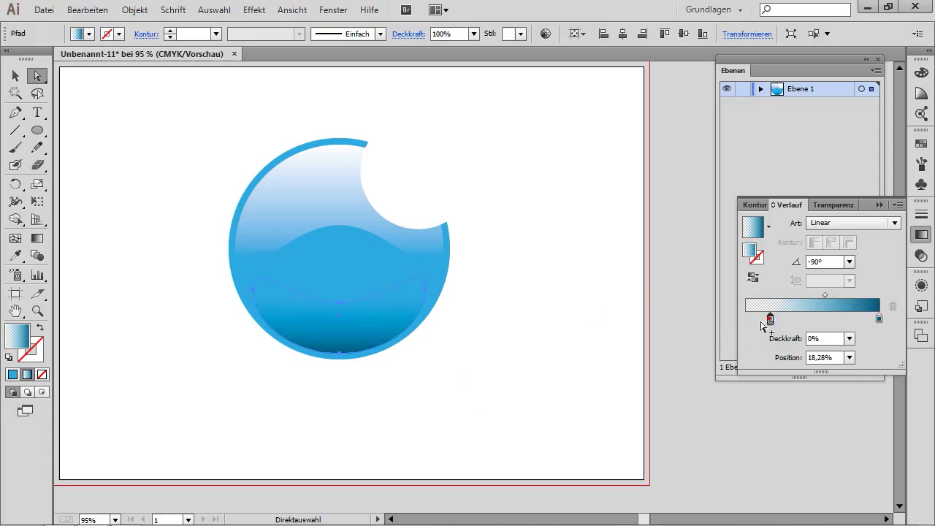
left_click(521, 369)
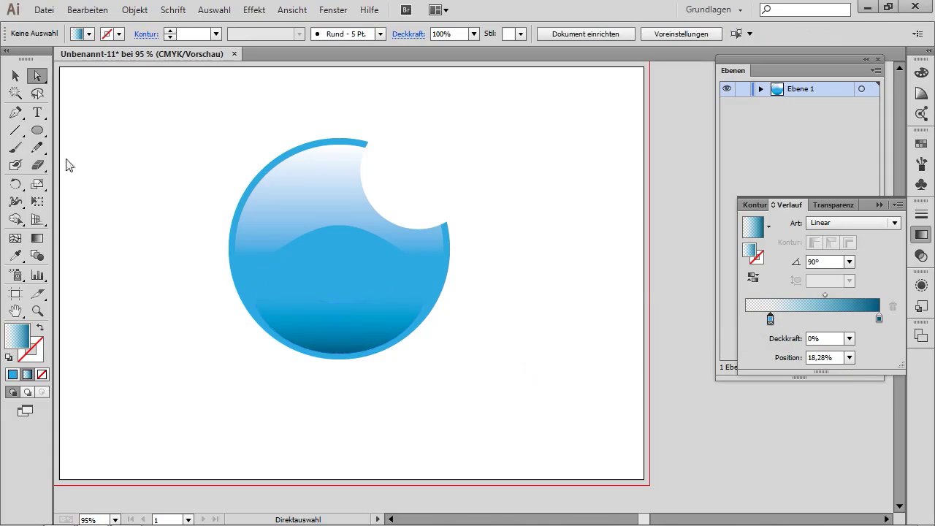
left_click(36, 130)
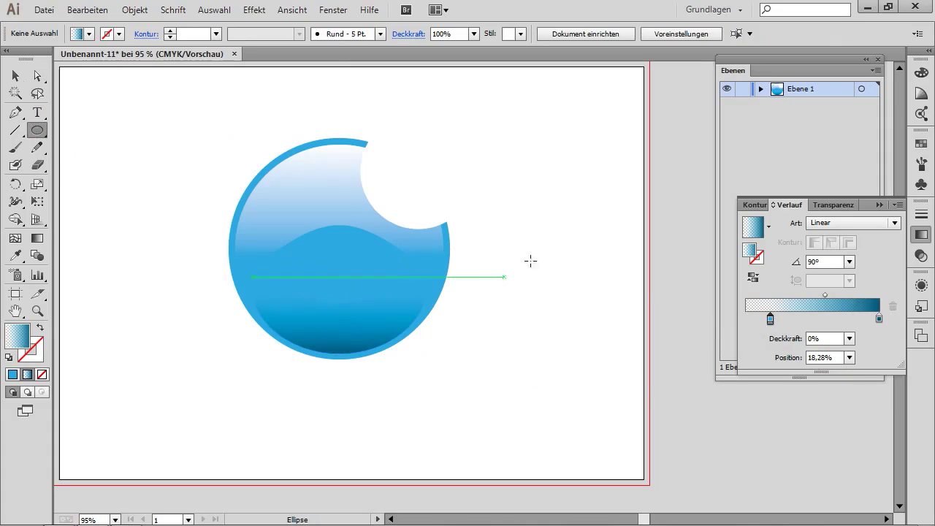
Step: Draw a circle right of the icon with a radial gradient and a fully opaque start stop
left_click_drag(488, 277, 589, 379)
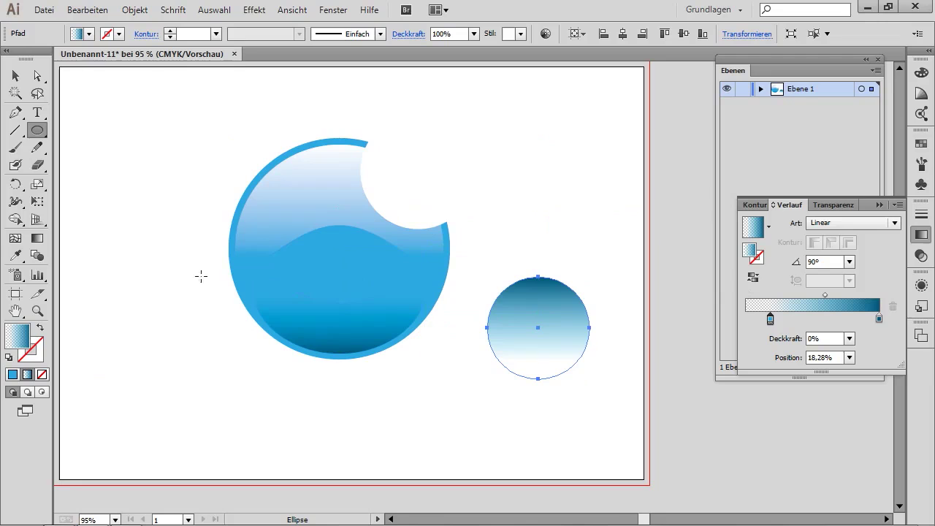
left_click(845, 223)
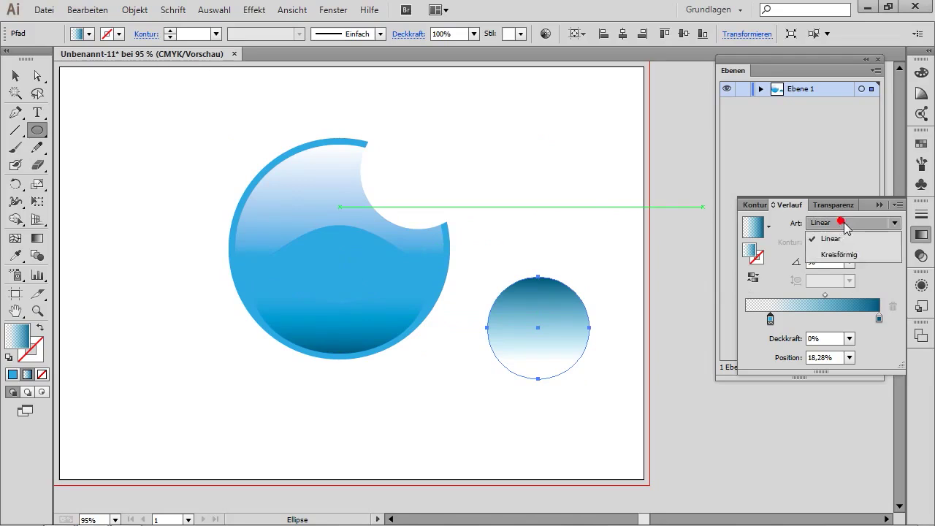
left_click(845, 253)
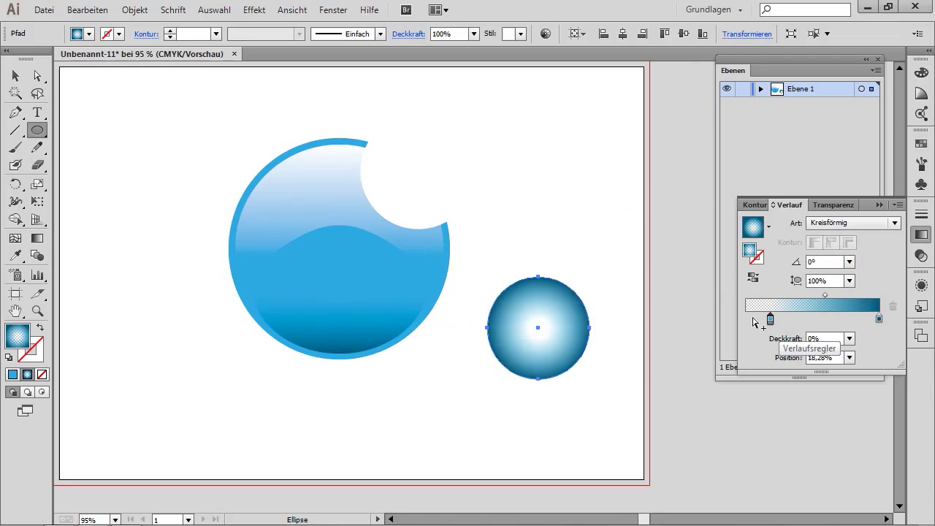
left_click_drag(752, 322, 745, 319)
left_click(817, 338)
double_click(817, 338)
type("100")
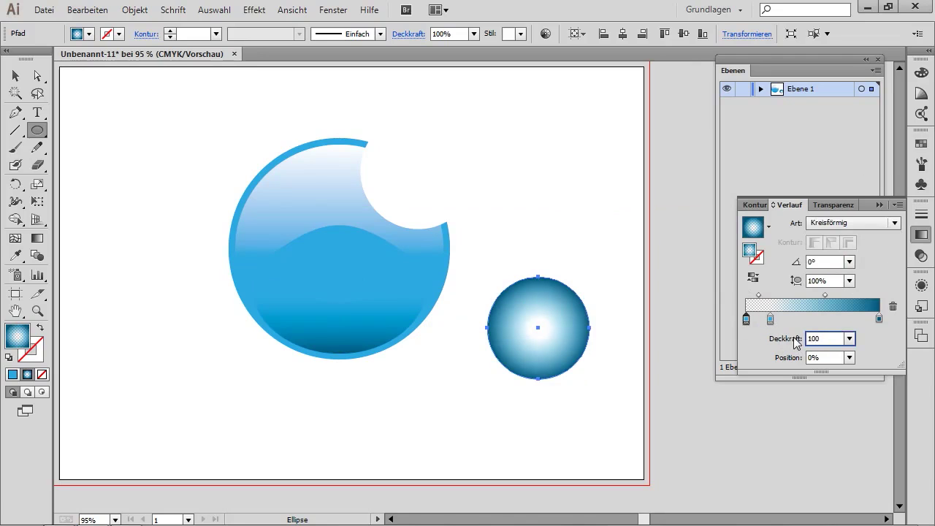
key("Return")
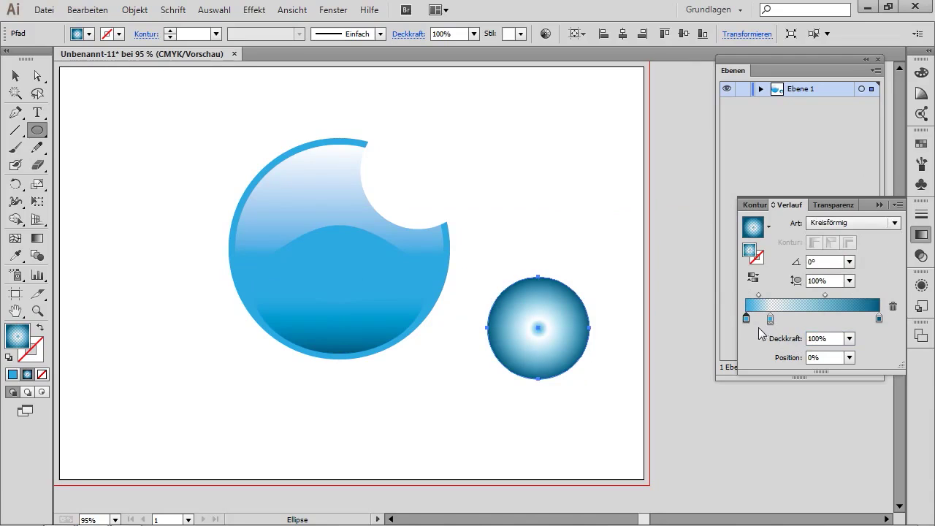
Step: Make the radial gradient run from a white centre to a light blue edge
left_click_drag(771, 319, 765, 340)
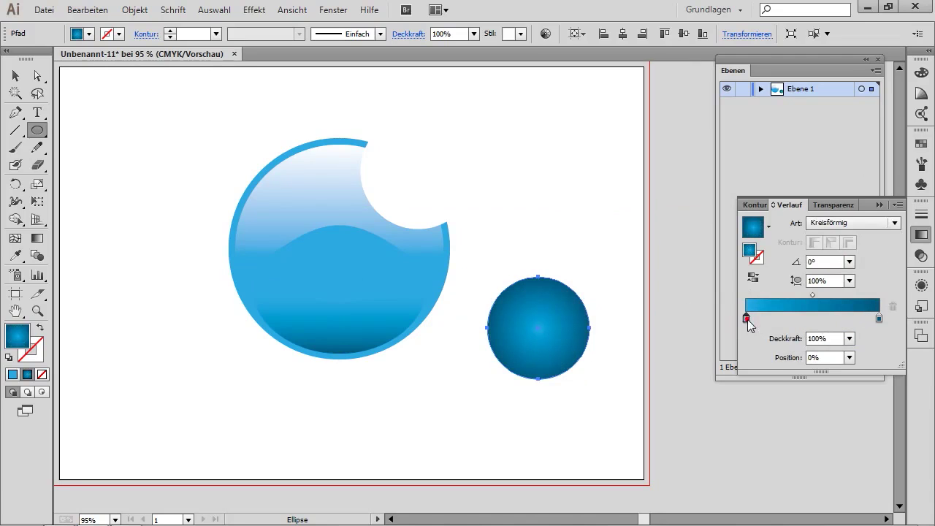
mouse_move(747, 319)
left_mouse_down()
mouse_move(831, 319)
mouse_move(869, 351)
left_mouse_up()
left_click(879, 319)
left_click_drag(833, 319, 879, 319)
left_click(746, 319)
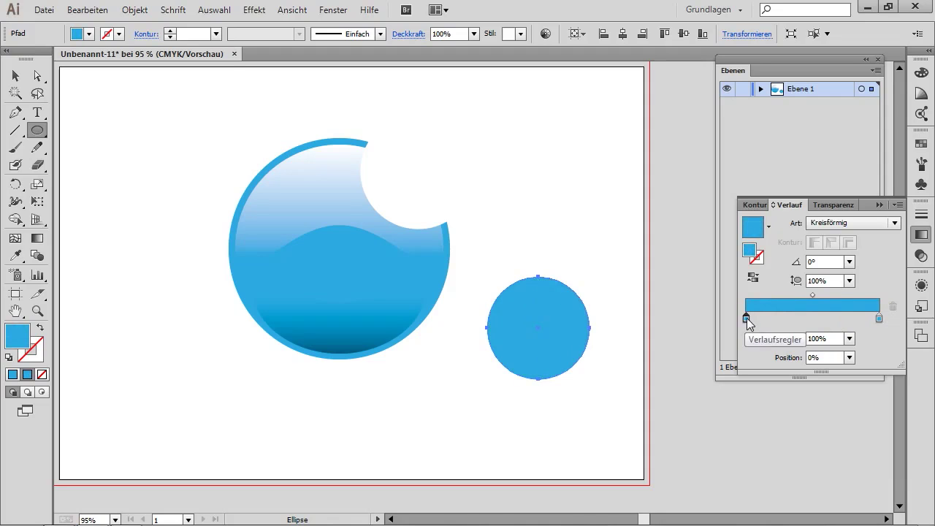
double_click(746, 318)
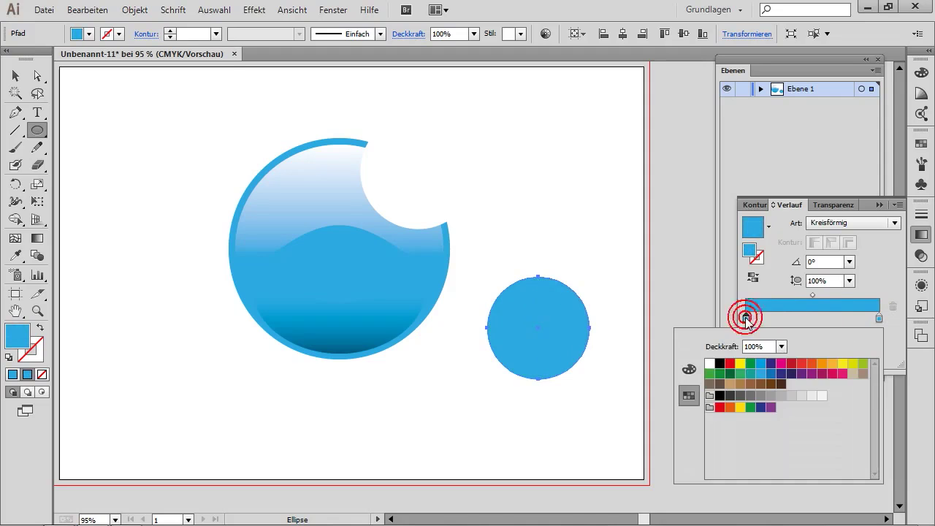
left_click(719, 362)
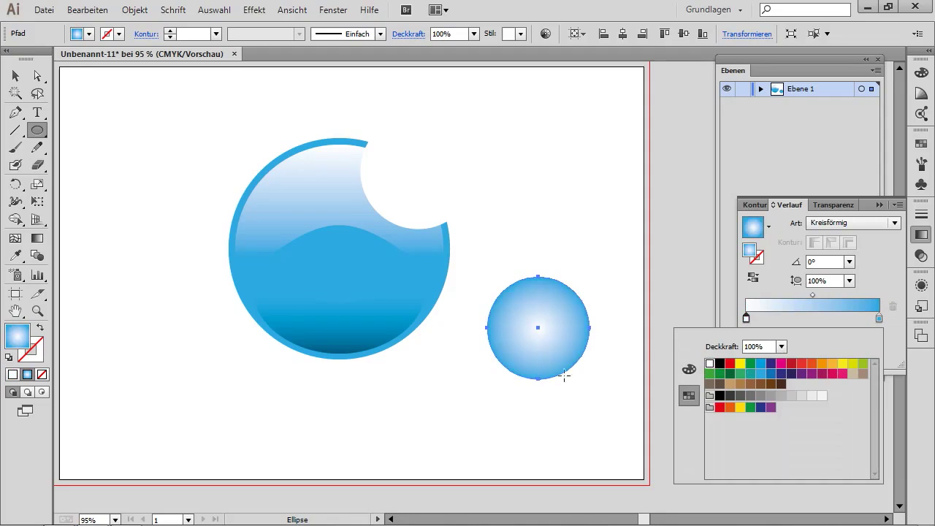
key("Escape")
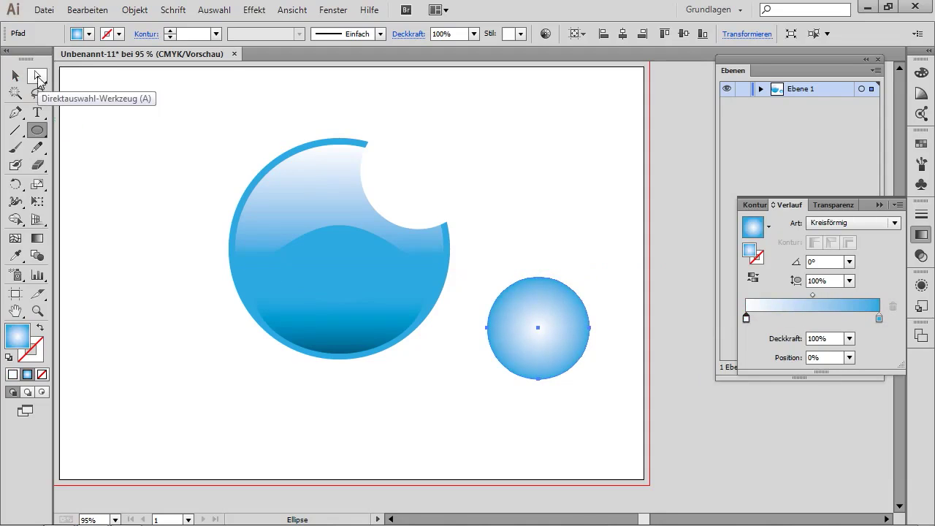
Step: Squash the radial circle into an ellipse in the bubble's lower half, end stop at 0% opacity
left_click(14, 75)
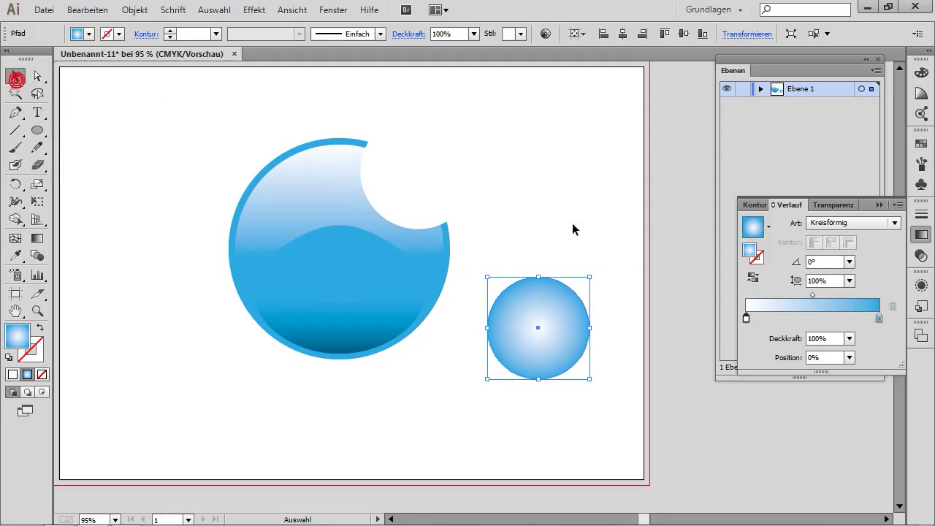
left_click_drag(539, 278, 538, 341)
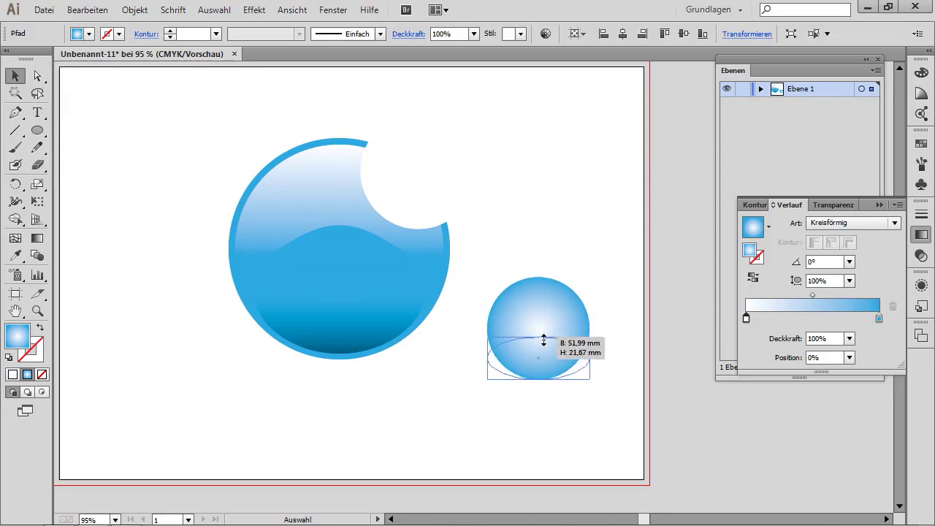
left_click_drag(539, 342, 539, 336)
left_click_drag(516, 375, 360, 314)
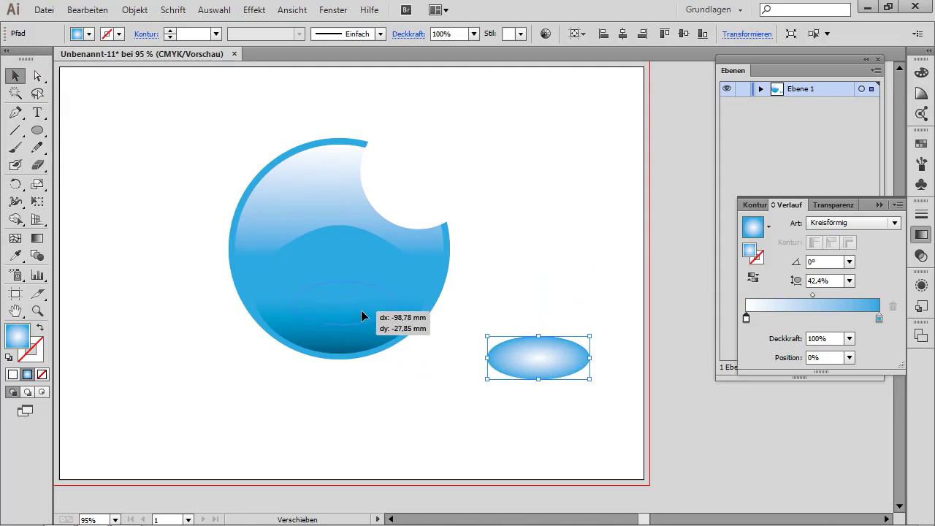
left_click_drag(360, 315, 361, 313)
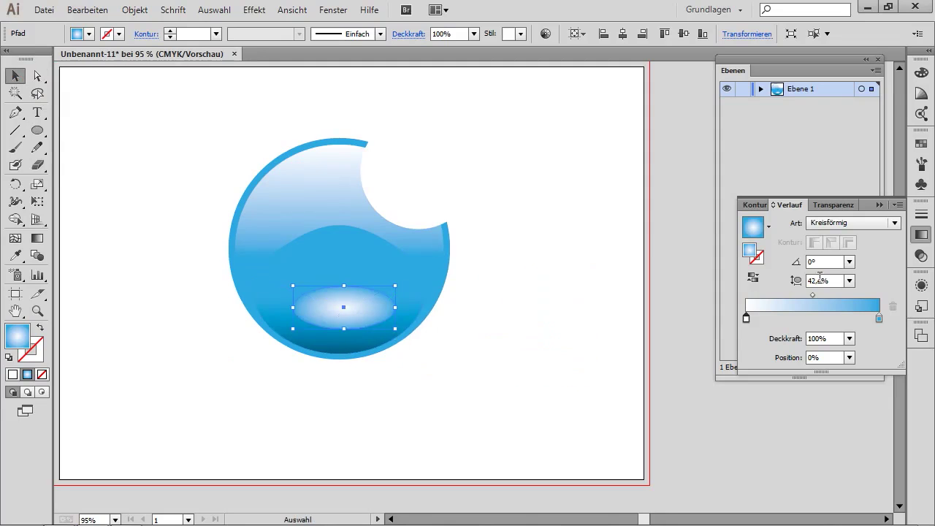
left_click(745, 320)
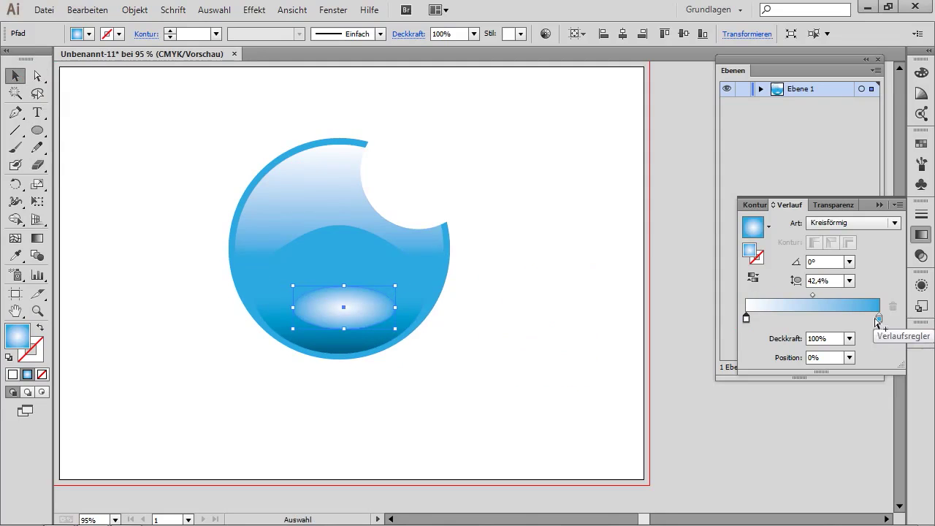
double_click(879, 320)
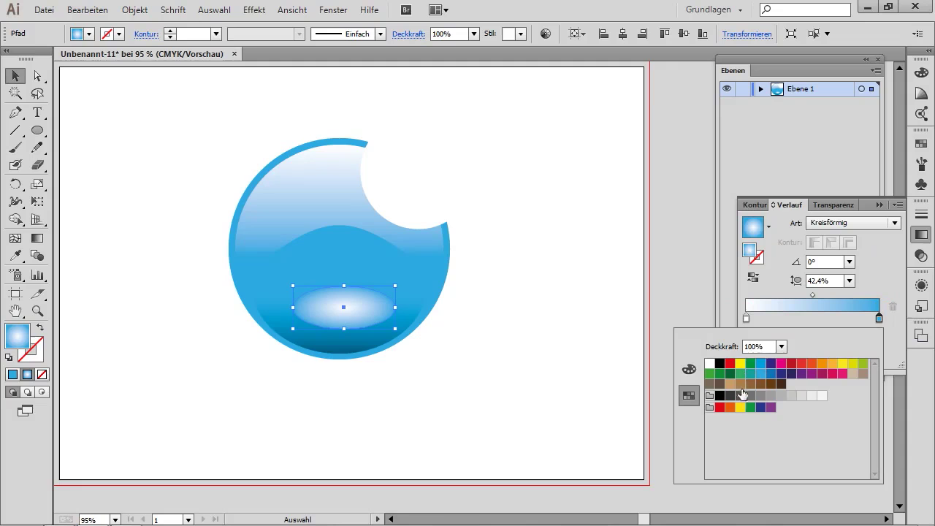
left_click_drag(762, 347, 748, 346)
type("0")
key("Return")
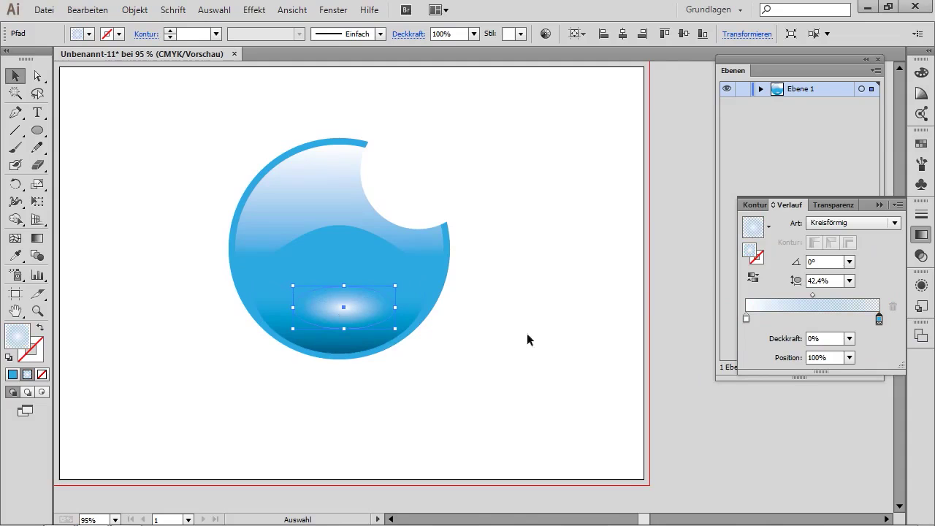
Step: Nudge the glow ellipse into place, undoing an accidental move of the bowl shape
left_click_drag(398, 333, 401, 325)
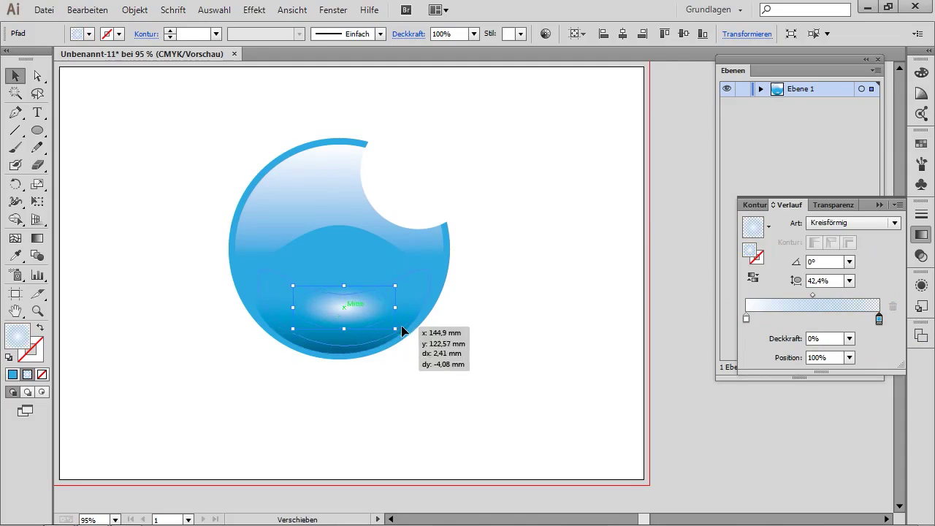
left_click(406, 324)
left_click(352, 317)
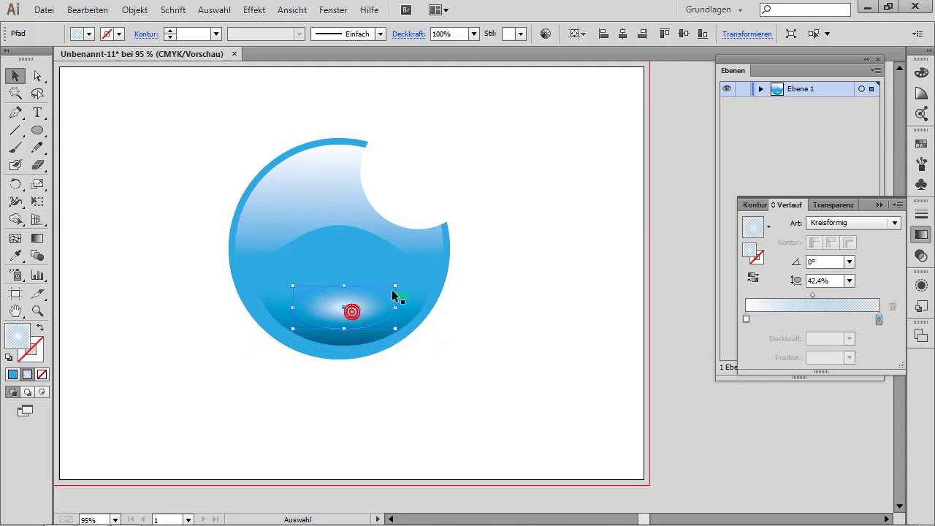
left_click_drag(399, 285, 394, 277)
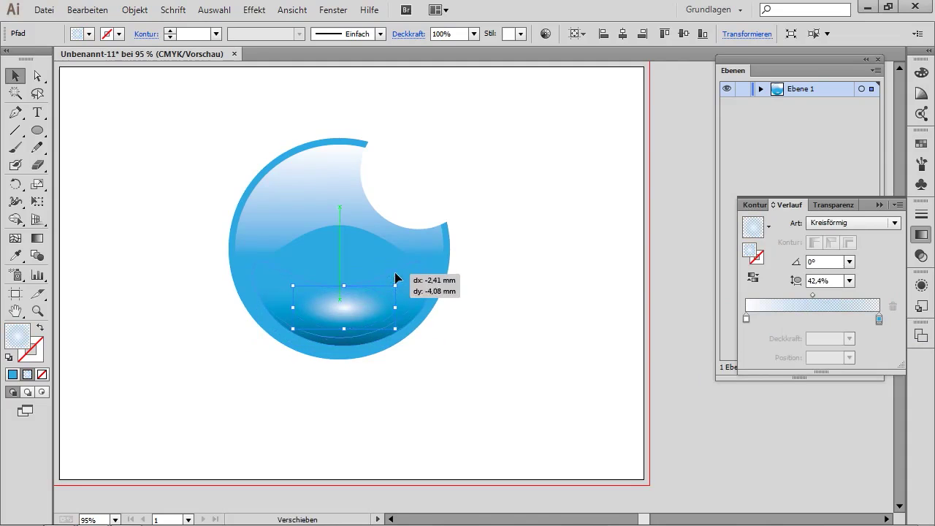
left_click(426, 292)
key("ctrl+z")
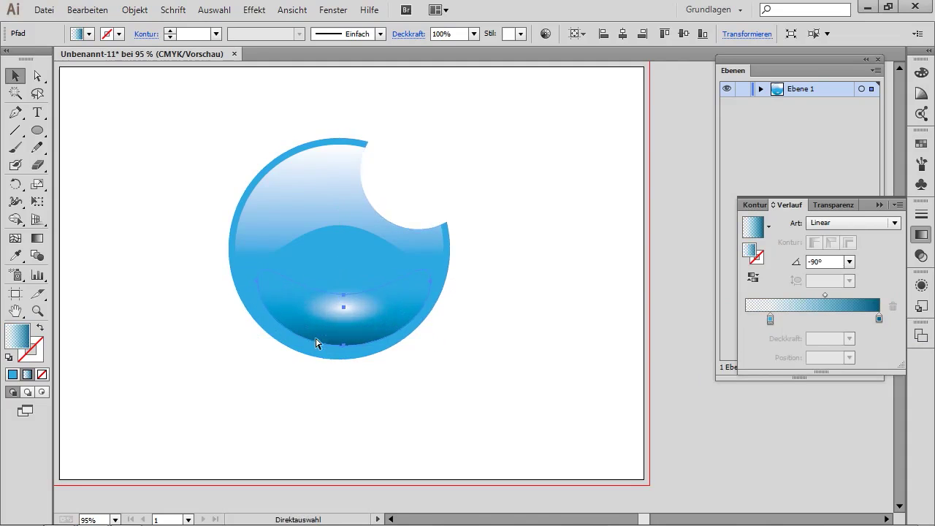
Step: Tilt the glow ellipse about 8°, shift it slightly right, and set opacity 75%
left_click(351, 306)
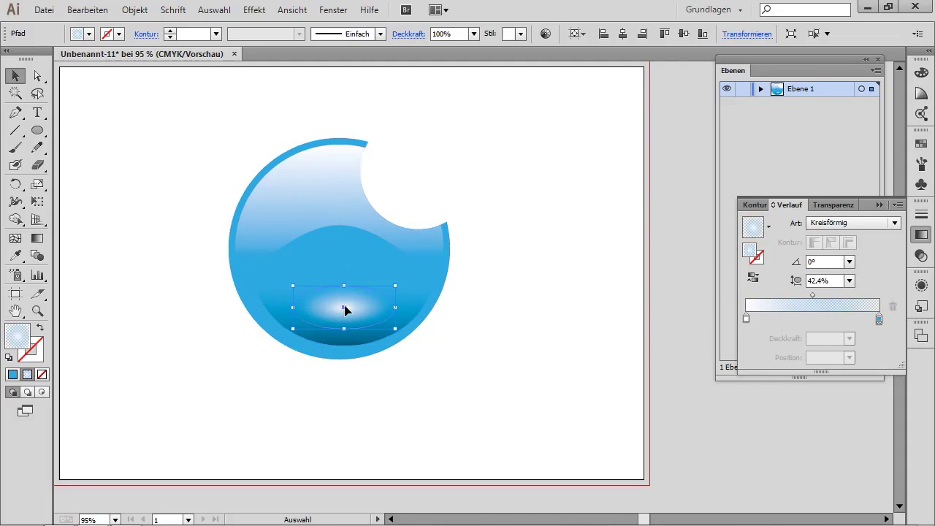
left_click_drag(396, 276, 392, 272)
left_click_drag(344, 309, 358, 312)
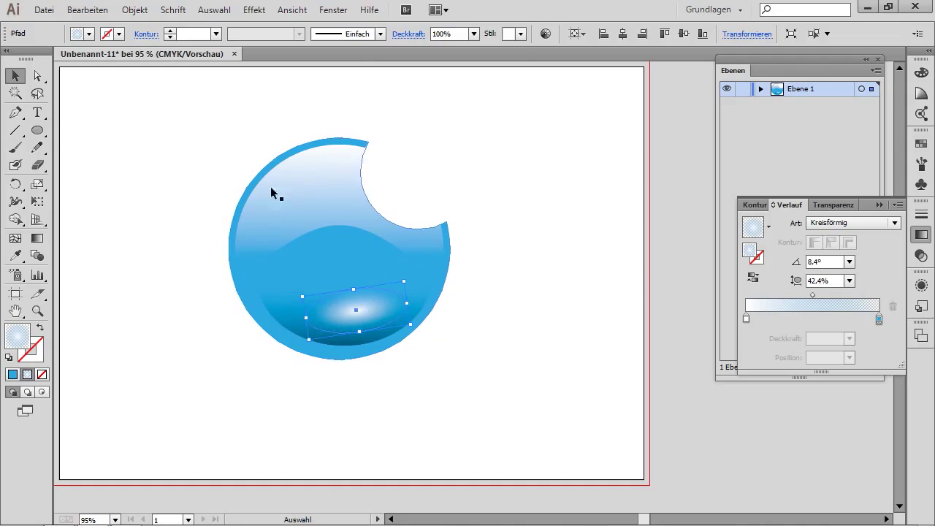
left_click(452, 34)
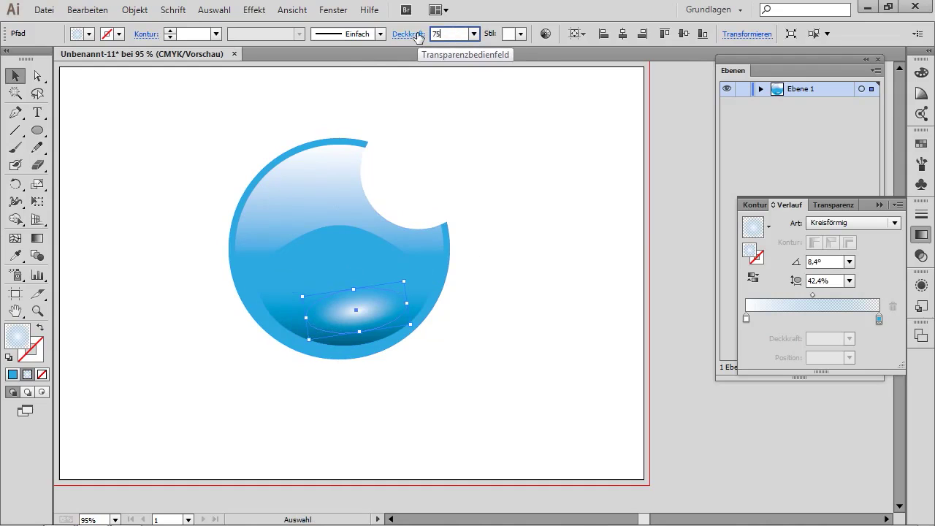
key("Return")
Step: Stretch the glow ellipse taller by its top handle and reposition a shape inside the bubble
left_click(534, 354)
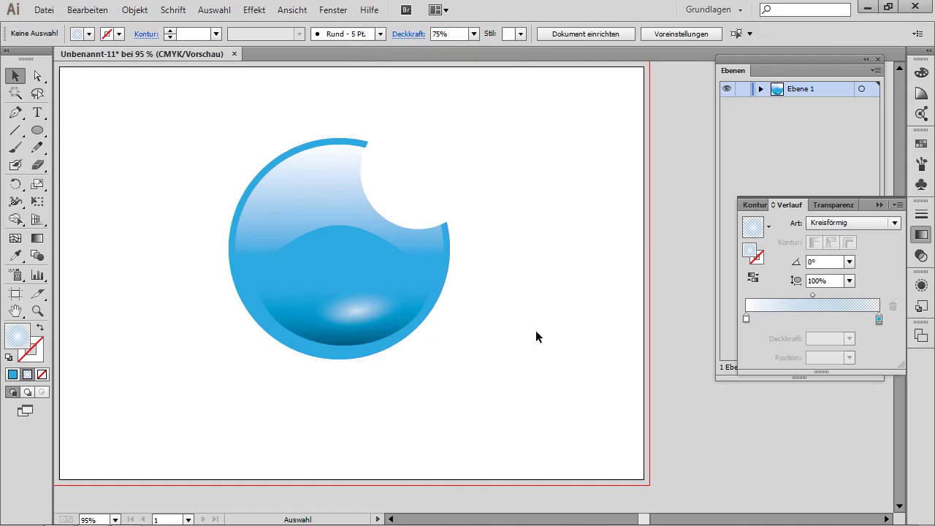
left_click(367, 311)
left_click_drag(355, 288, 365, 274)
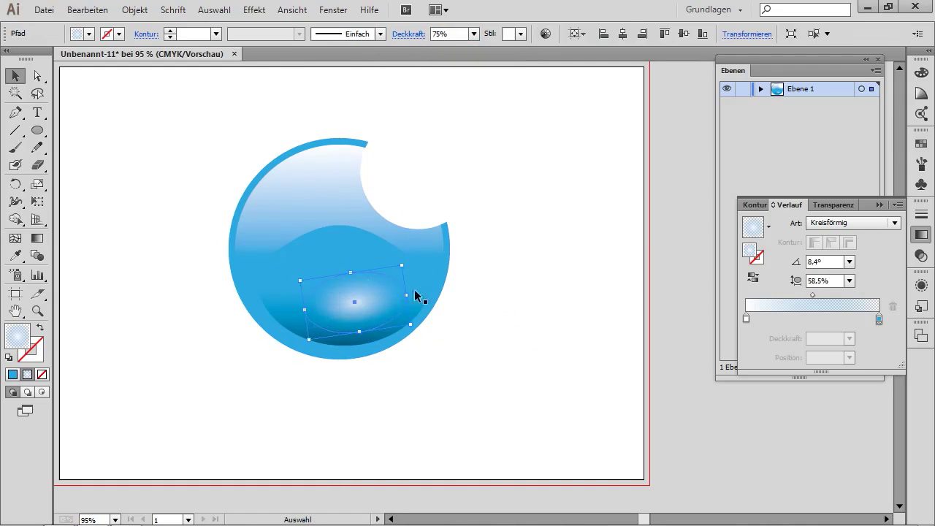
left_click(494, 260)
left_click_drag(471, 401, 398, 369)
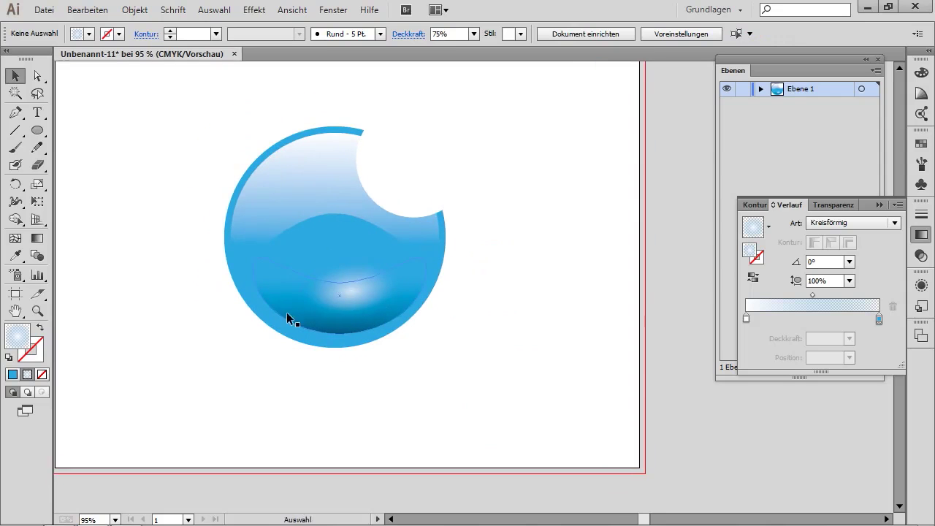
left_click_drag(284, 305, 280, 312)
left_click(537, 283)
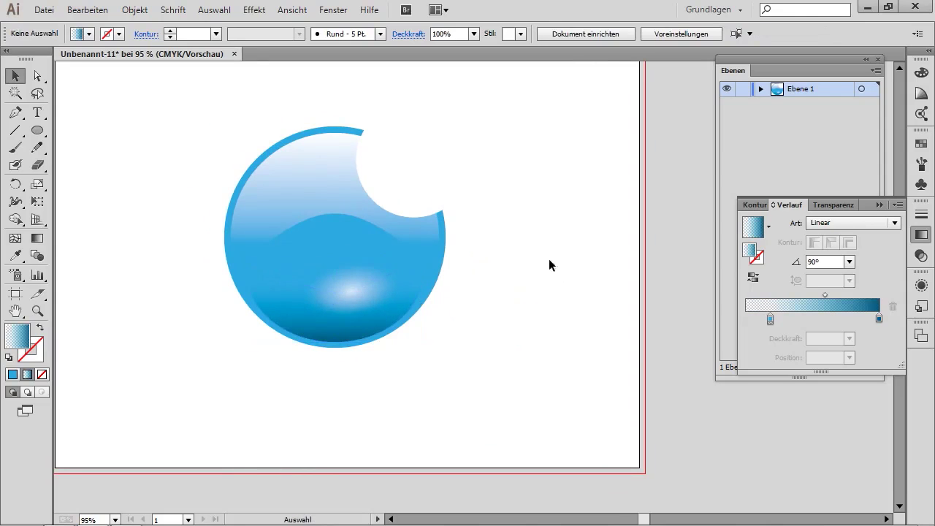
left_click_drag(522, 294, 541, 321)
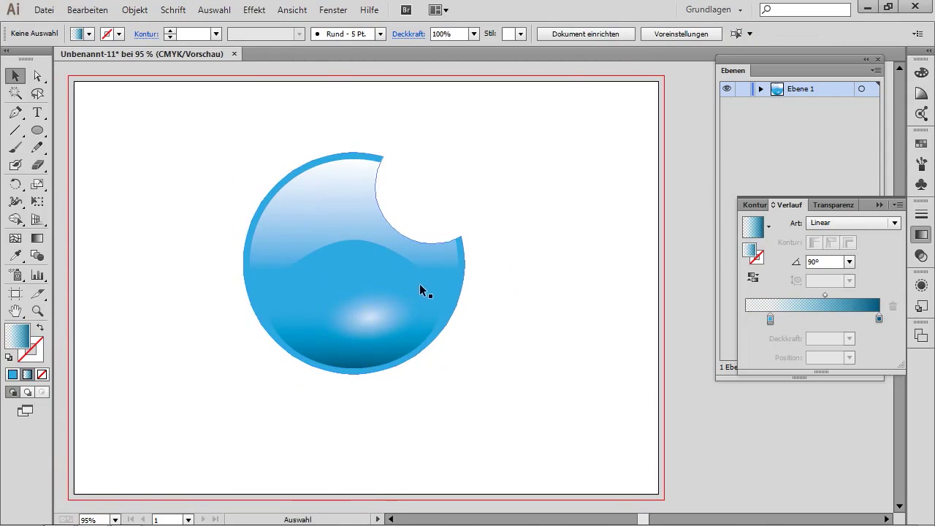
left_click(290, 10)
left_click(369, 35)
left_click(370, 288)
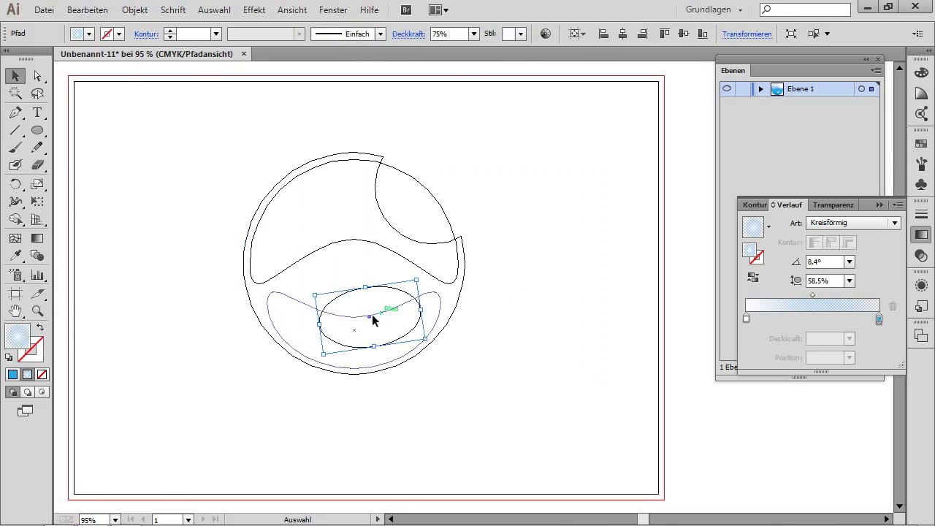
left_click(304, 255)
left_click(299, 302)
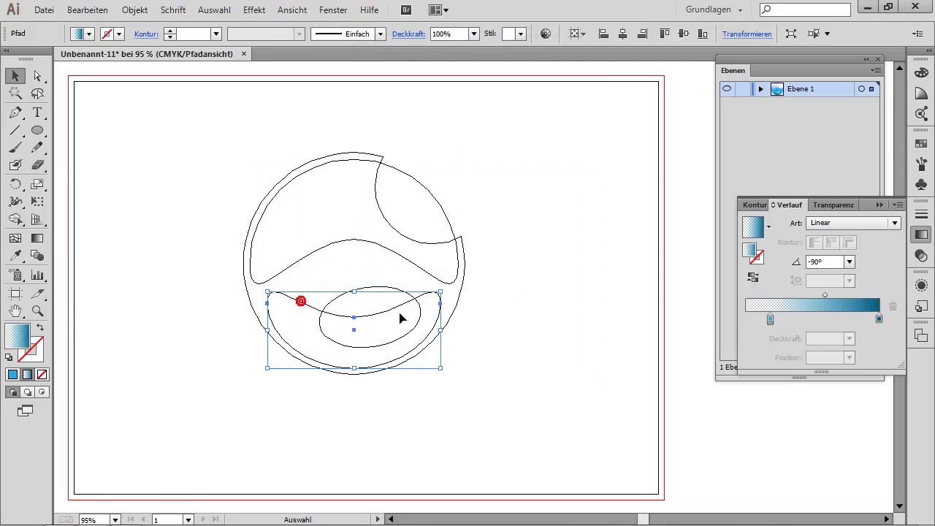
left_click(394, 292)
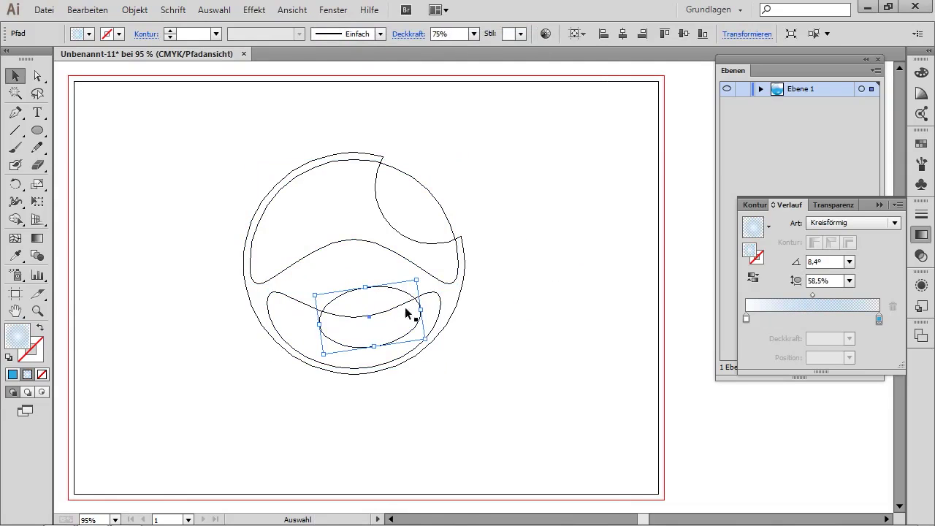
left_click(509, 226)
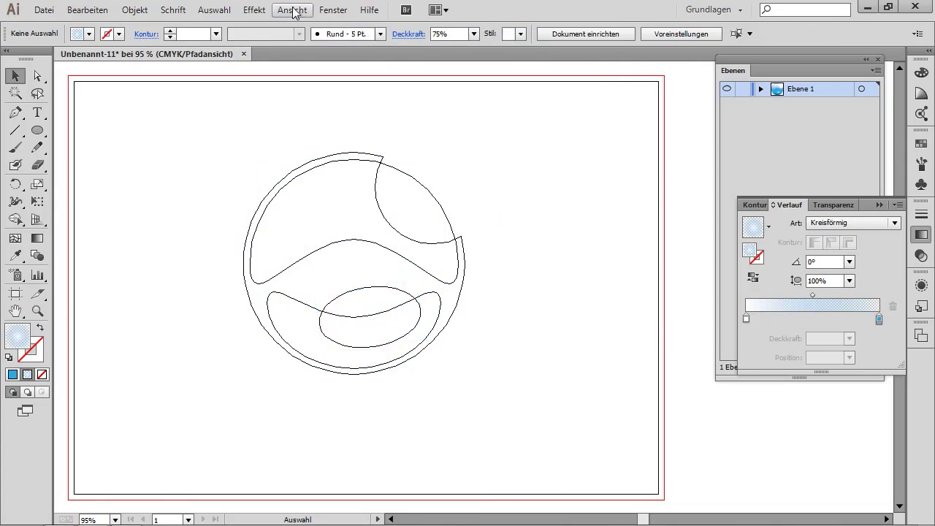
left_click(292, 10)
left_click(249, 36)
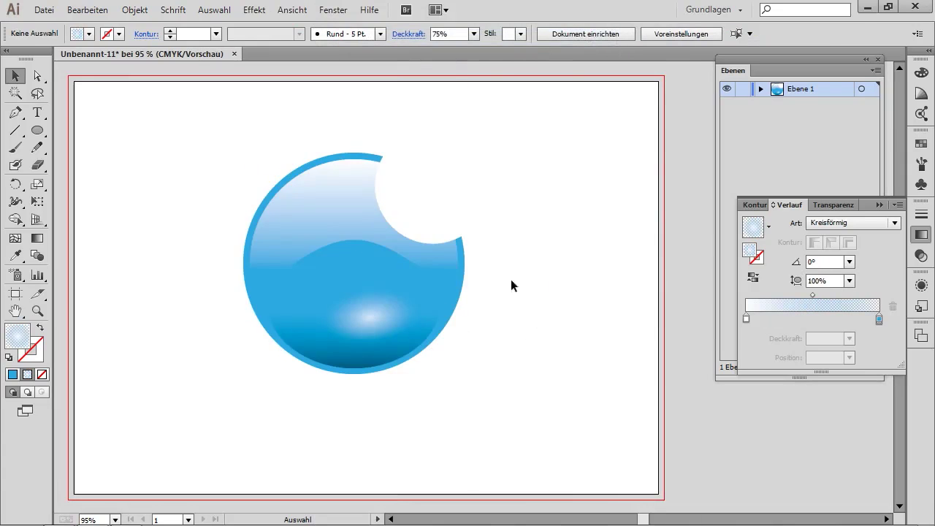
Step: Draw a small white-filled ellipse and move it into the bubble's upper left
left_click_drag(499, 291, 436, 317)
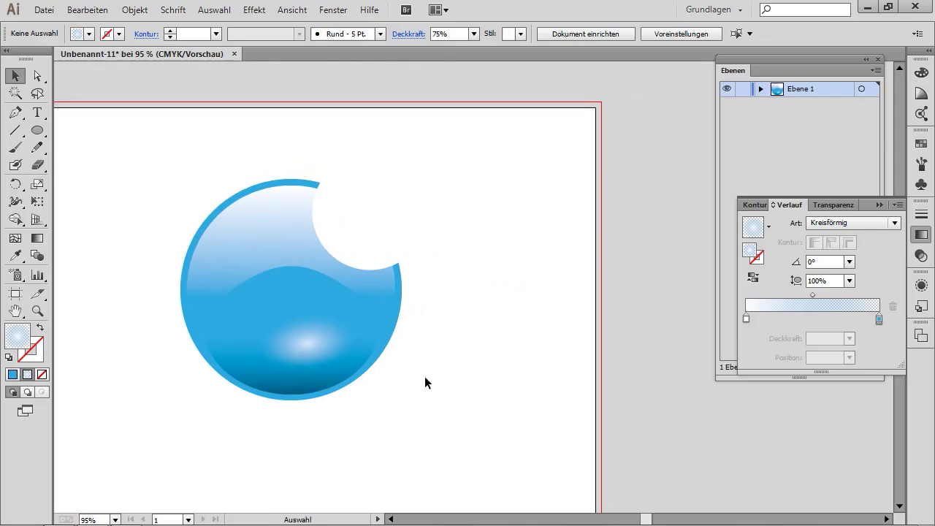
left_click(37, 130)
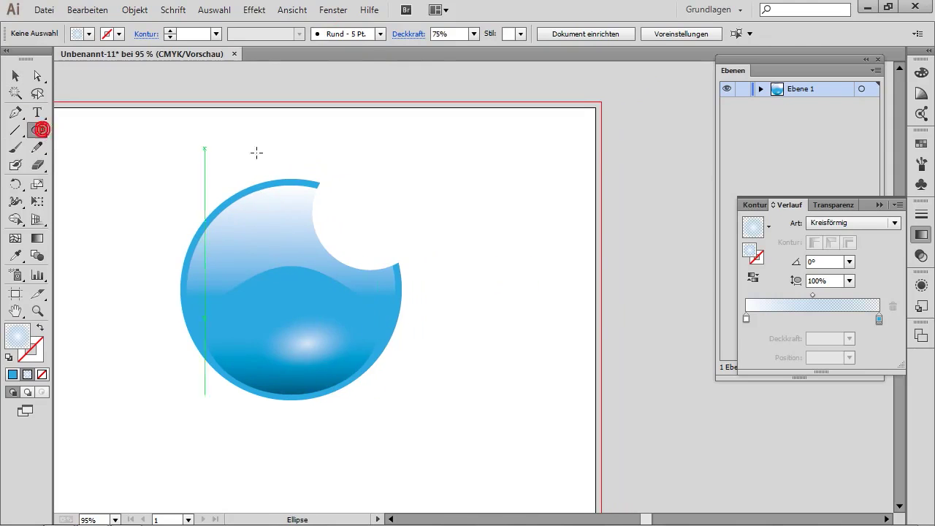
left_click_drag(393, 158, 432, 174)
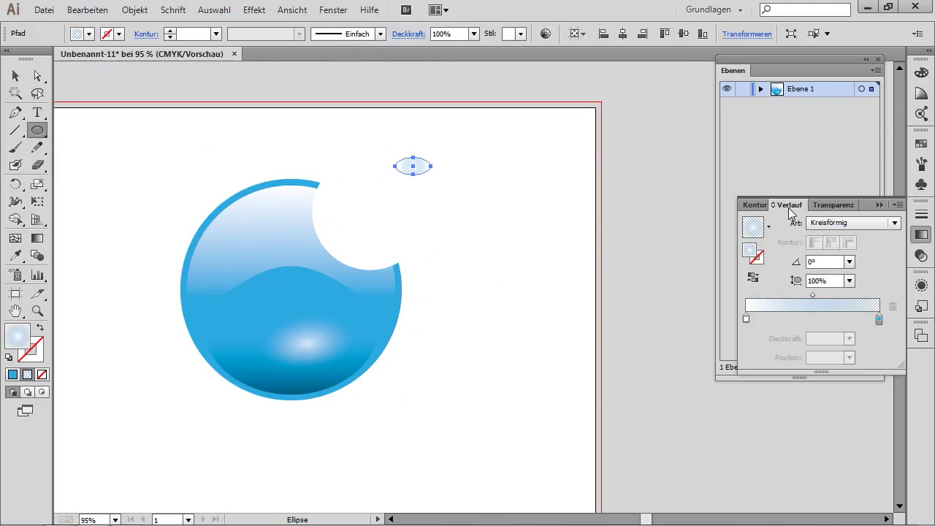
left_click(921, 144)
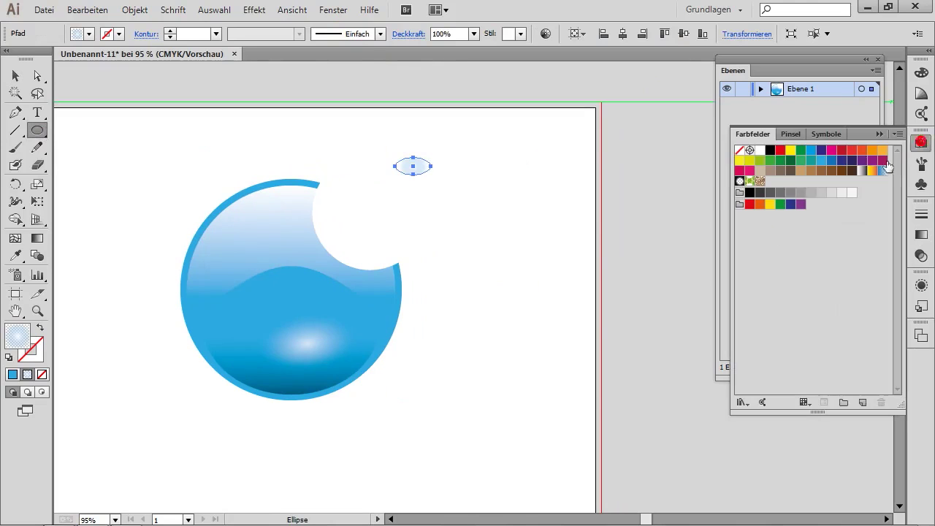
left_click(760, 149)
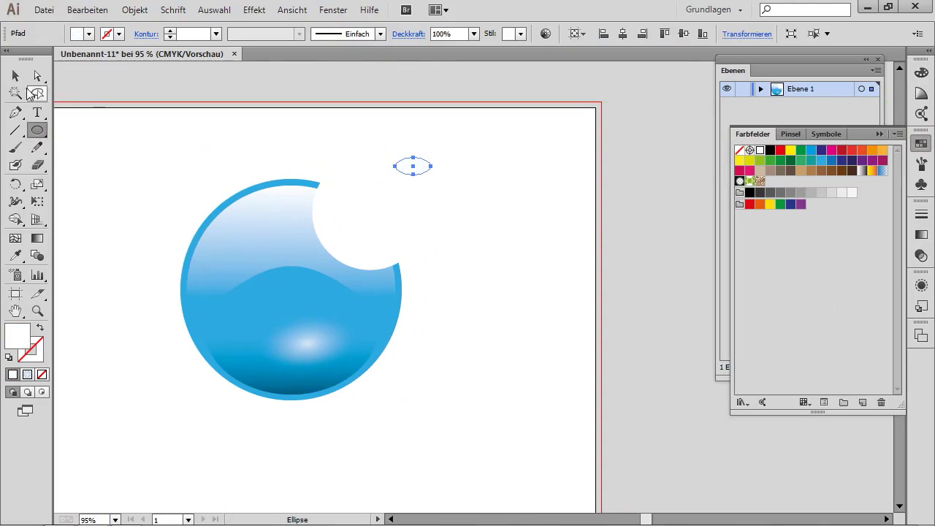
key("v")
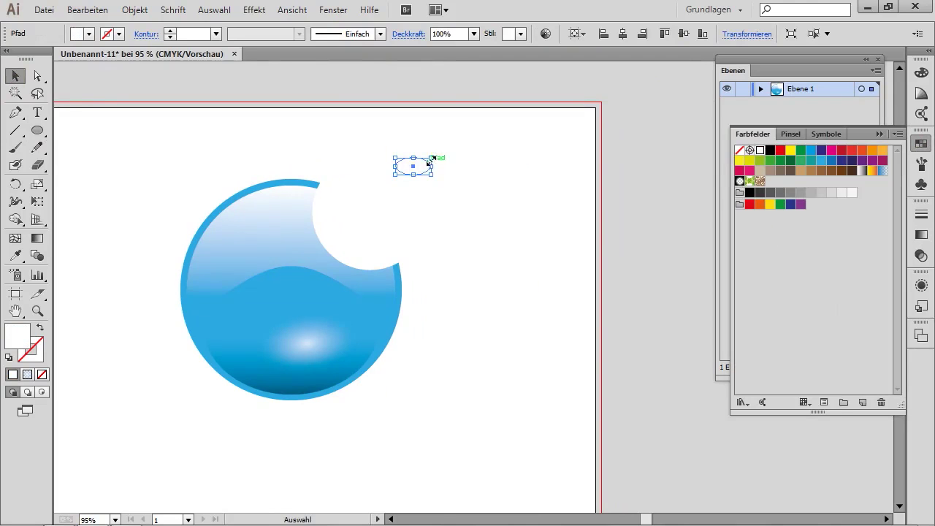
left_click_drag(430, 158, 238, 239)
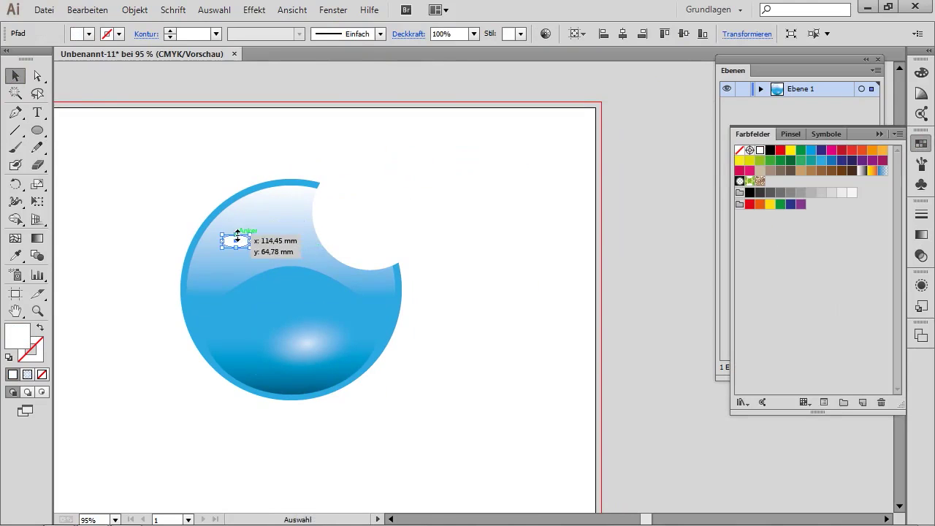
Step: Zoom in and tilt the white ellipse toward the bubble's upper-left rim
left_click(37, 310)
left_click_drag(156, 192, 229, 237)
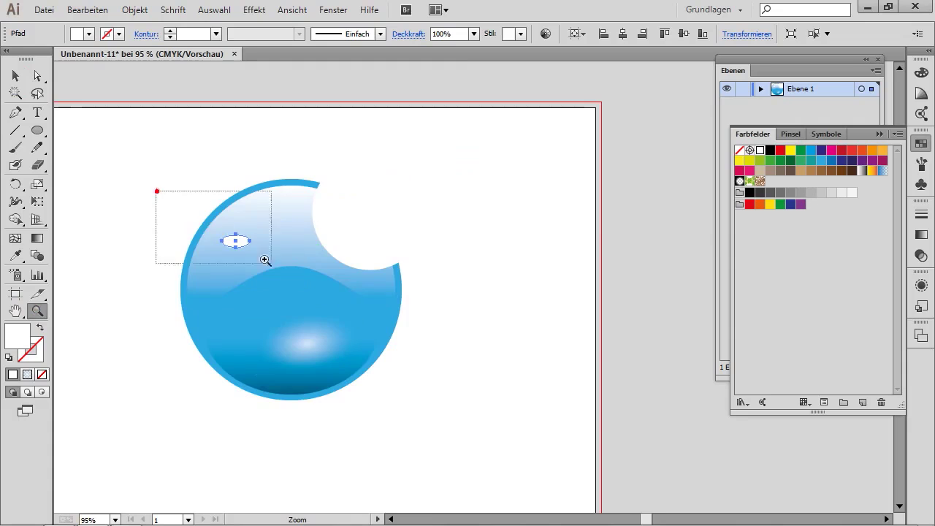
left_click(14, 75)
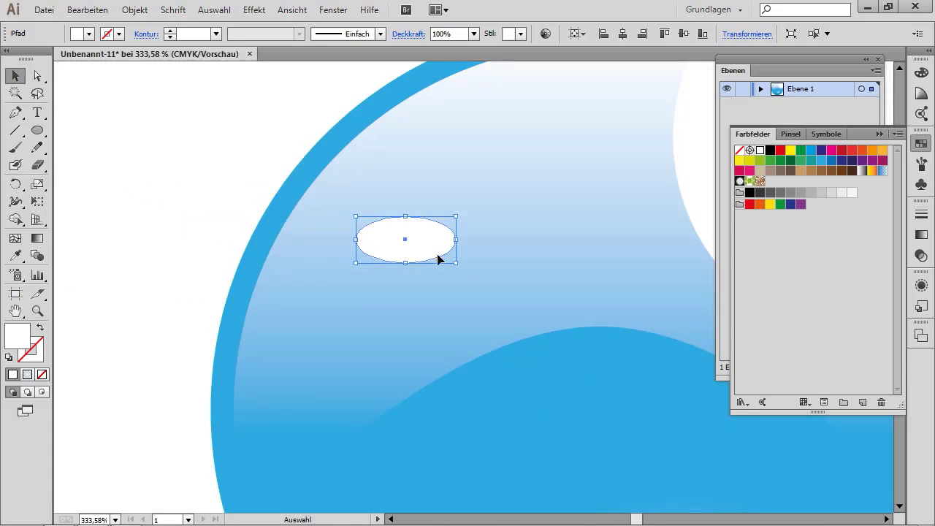
mouse_move(462, 268)
left_mouse_down()
mouse_move(453, 226)
mouse_move(398, 166)
mouse_move(424, 137)
mouse_move(504, 132)
left_mouse_up()
key("a")
key("v")
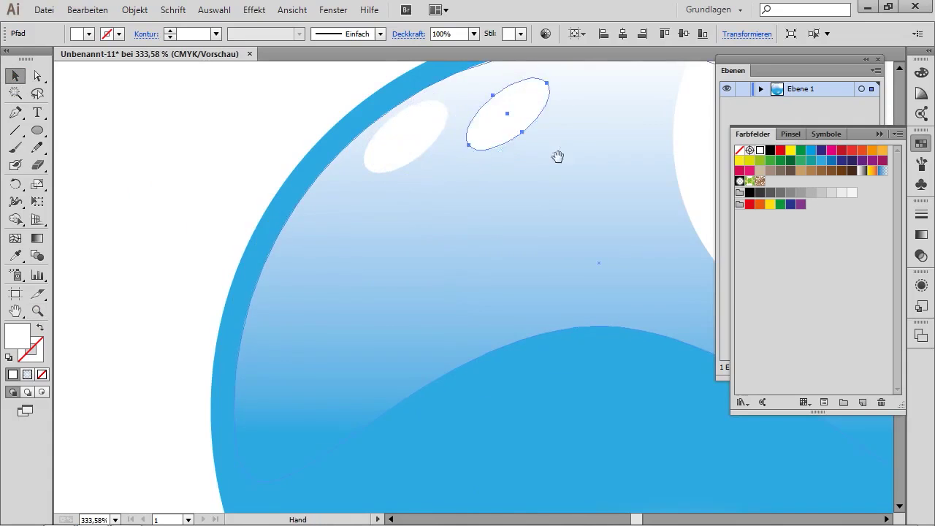
Step: Shrink and tilt a copy into a second smaller glint, then zoom back out to 100%
scroll(560, 156, "up", 5)
scroll(468, 219, "right", 4)
left_click_drag(371, 310, 325, 328)
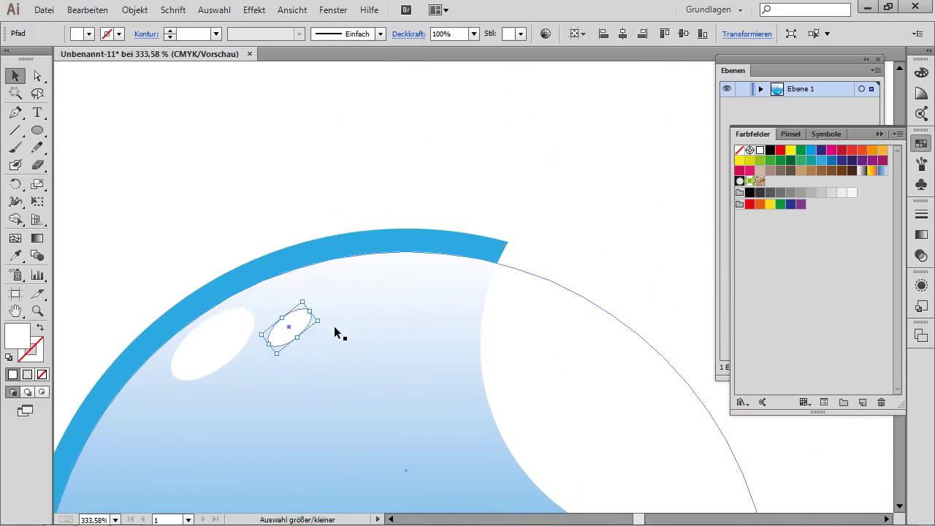
mouse_move(324, 320)
left_mouse_down()
mouse_move(321, 337)
mouse_move(299, 304)
left_mouse_up()
left_click_drag(219, 349, 223, 354)
left_click(230, 194)
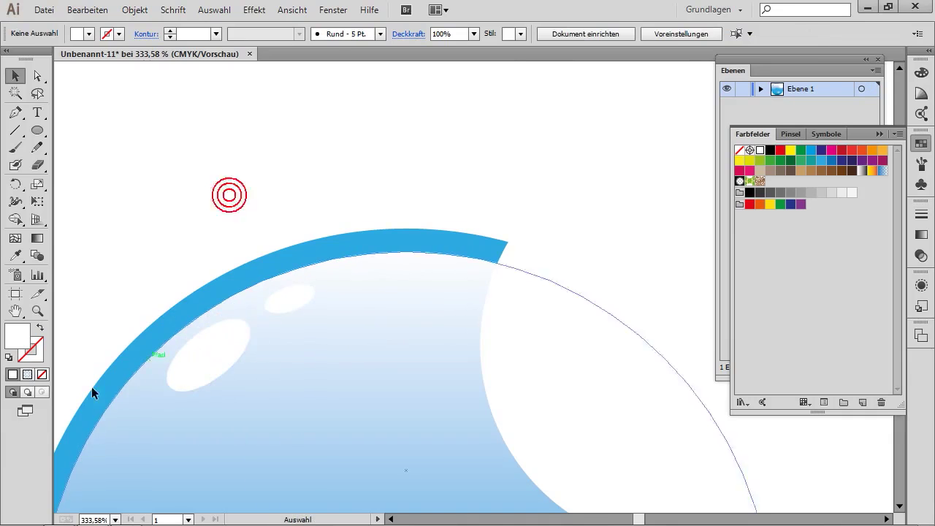
left_click(36, 311)
double_click(36, 311)
mouse_move(472, 369)
left_mouse_down()
mouse_move(390, 261)
mouse_move(400, 253)
left_mouse_up()
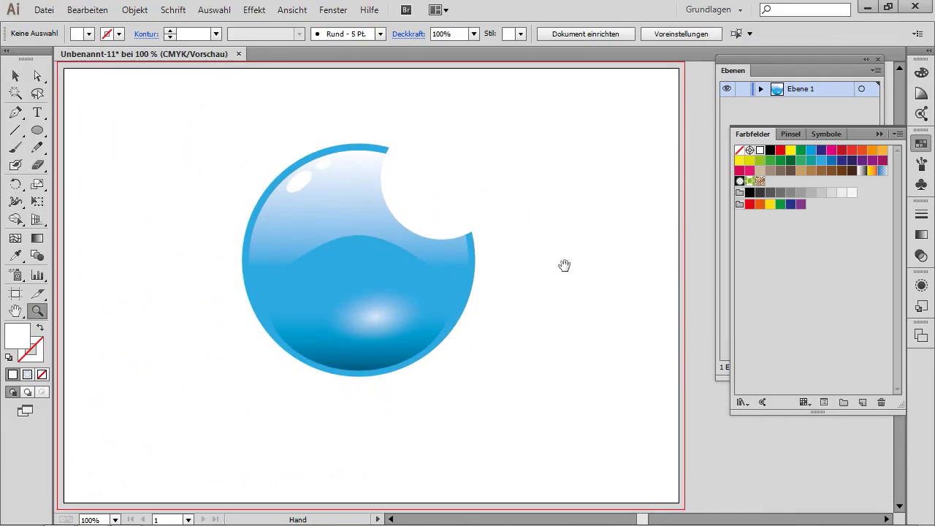
Step: Start a Pen path at the bite's top corner, heading toward its lower corner
left_click_drag(516, 285, 493, 308)
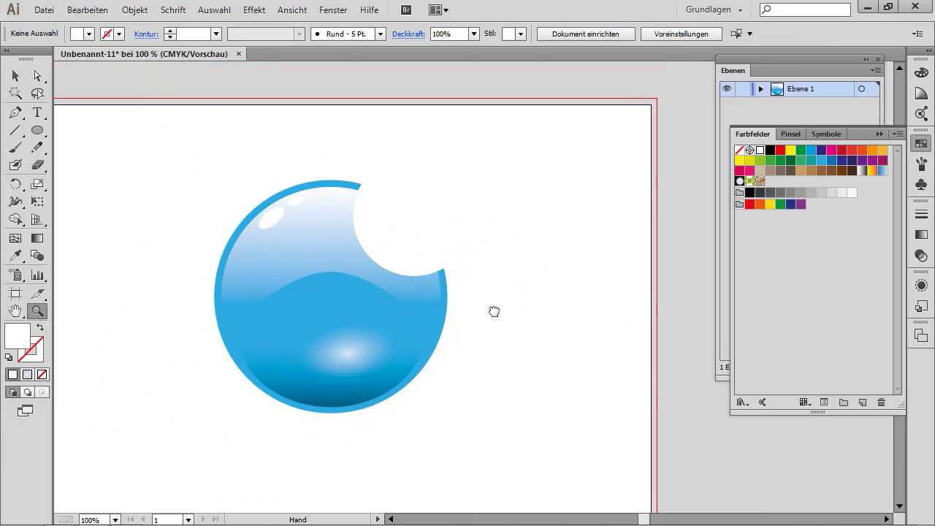
left_click(18, 114)
key("ctrl+shift+a")
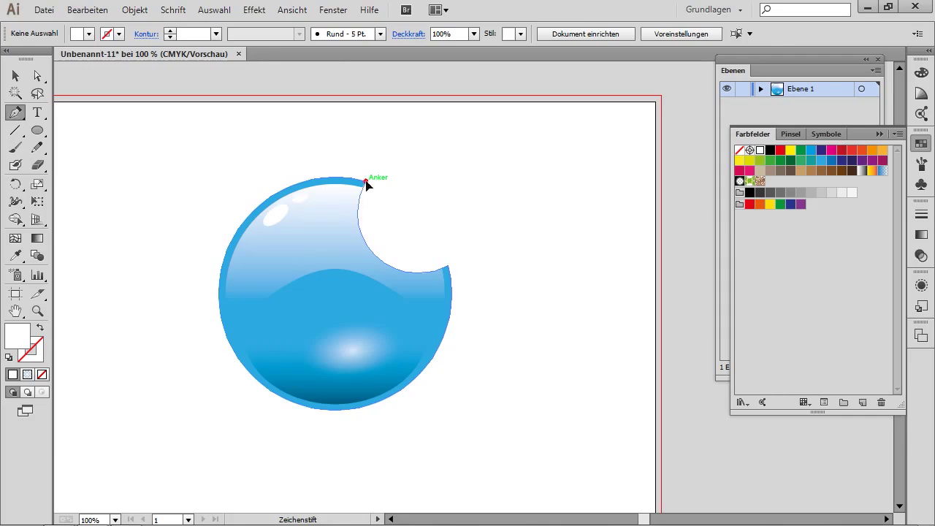
left_click(366, 182)
left_click(449, 267)
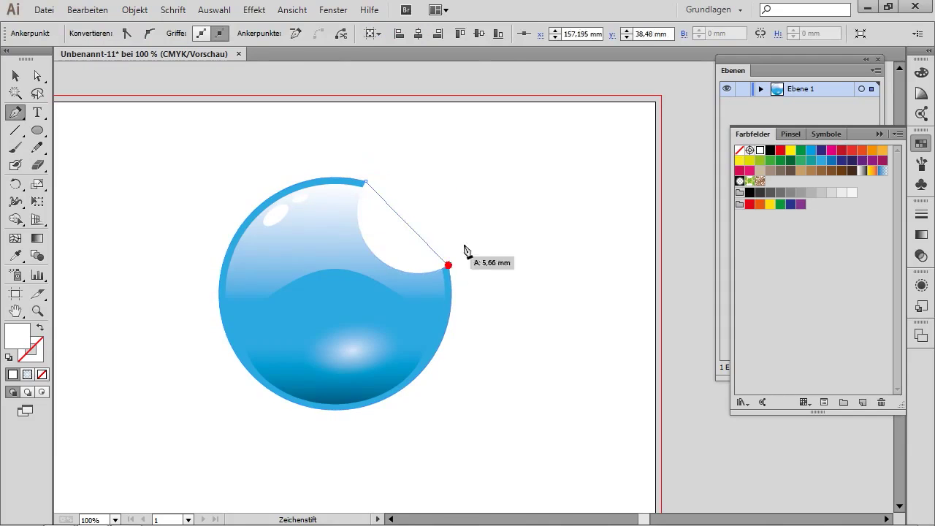
key("ctrl+z")
Step: Curve the path down to the bite's lower corner, finish it, and switch to Outline view
mouse_move(393, 237)
left_mouse_down()
mouse_move(372, 214)
mouse_move(328, 212)
mouse_move(353, 303)
left_mouse_up()
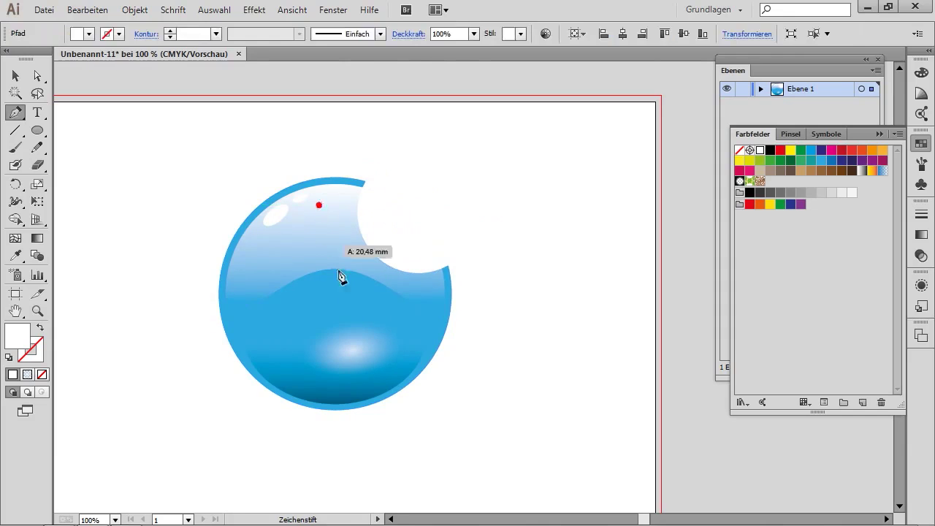
left_click(351, 299)
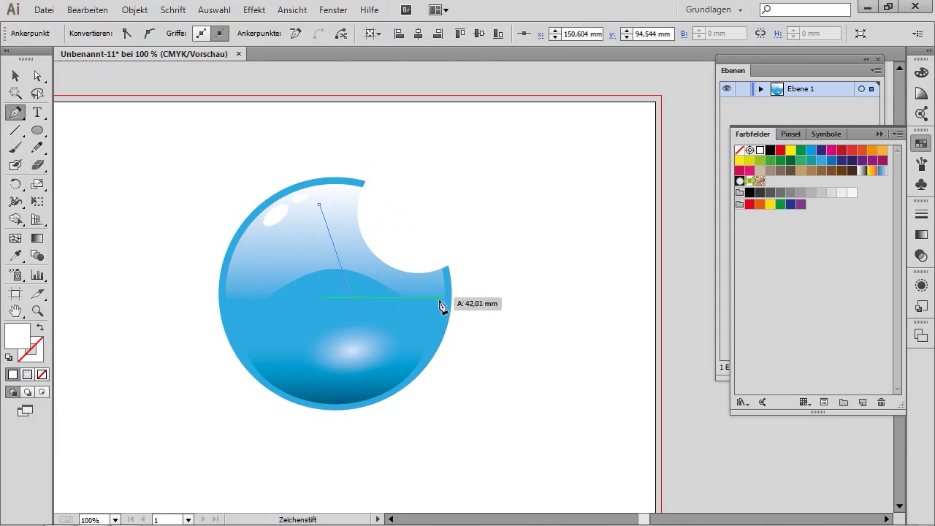
left_click(439, 299)
key("ctrl+z")
left_click(564, 172, "ctrl")
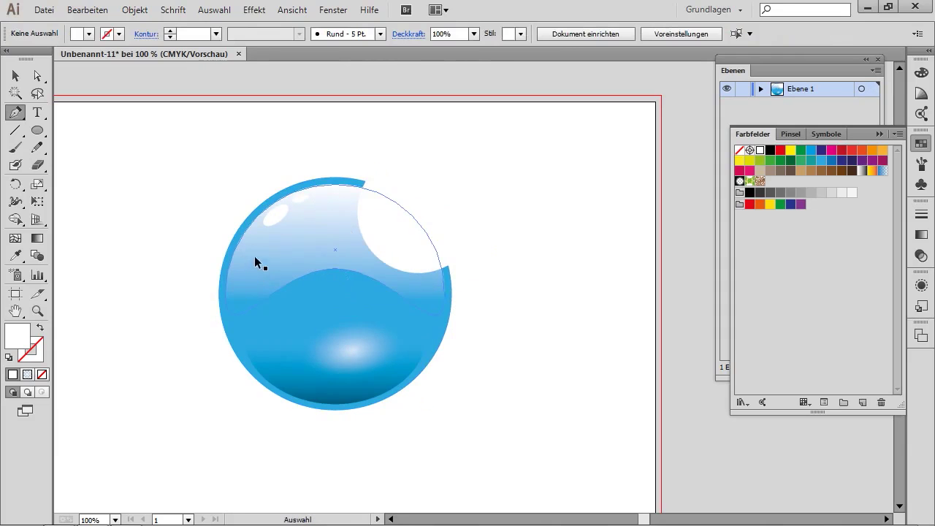
key("ctrl+y")
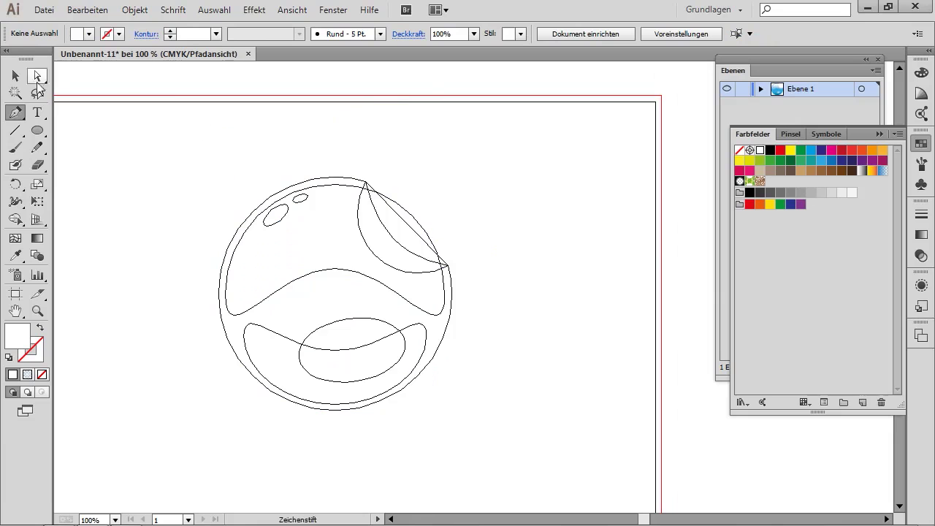
Step: Drag the peel curve's middle anchor up and right, back in full-colour Preview
left_click(36, 76)
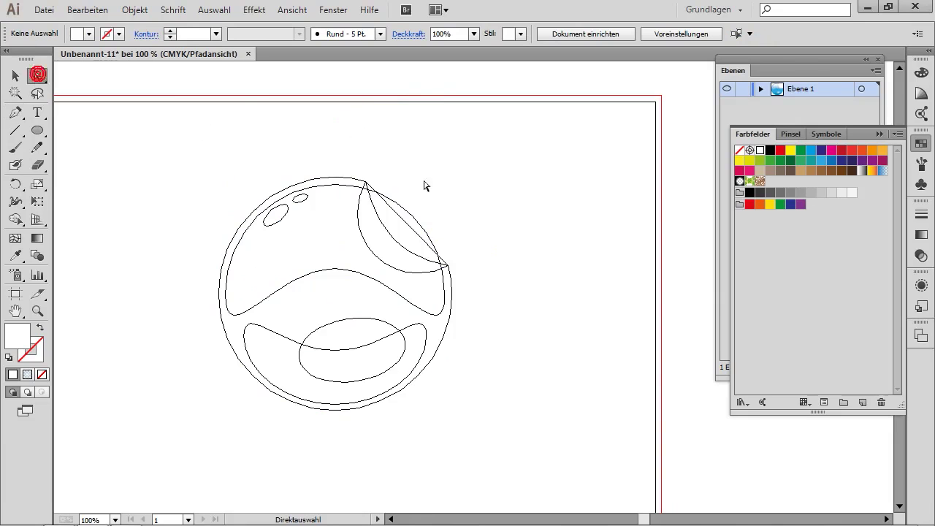
left_click(382, 219)
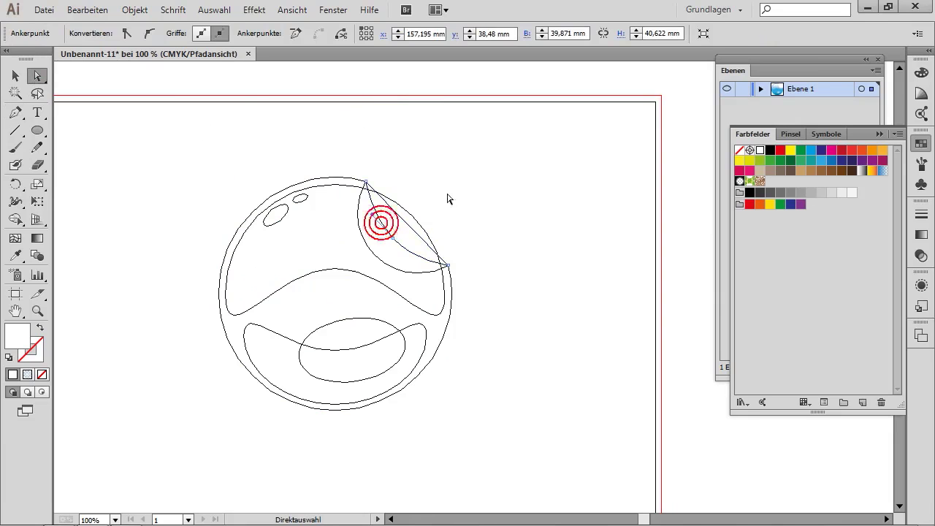
left_click(393, 238)
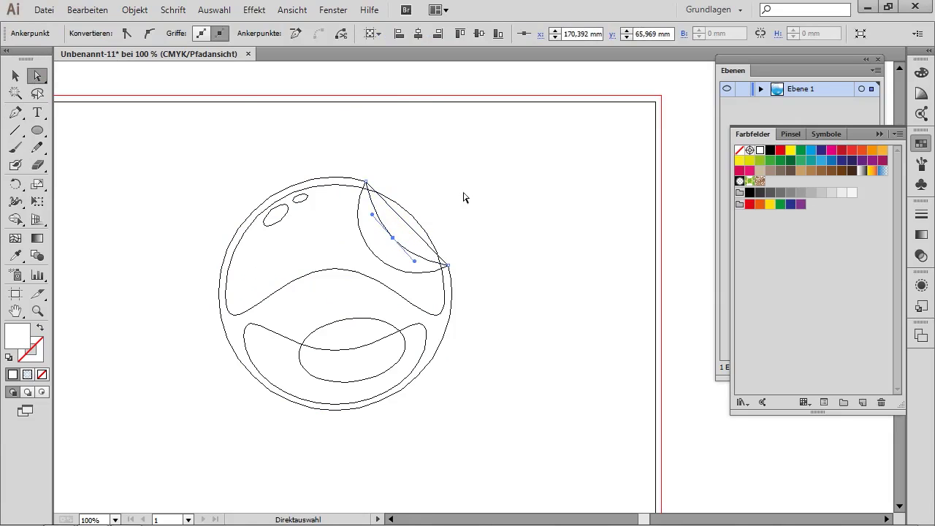
key("ctrl+y")
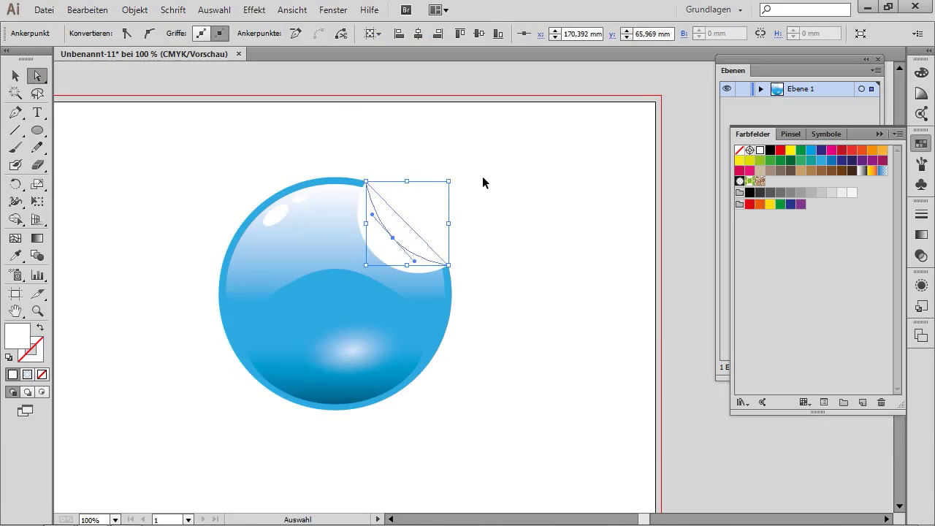
left_click_drag(392, 239, 446, 198)
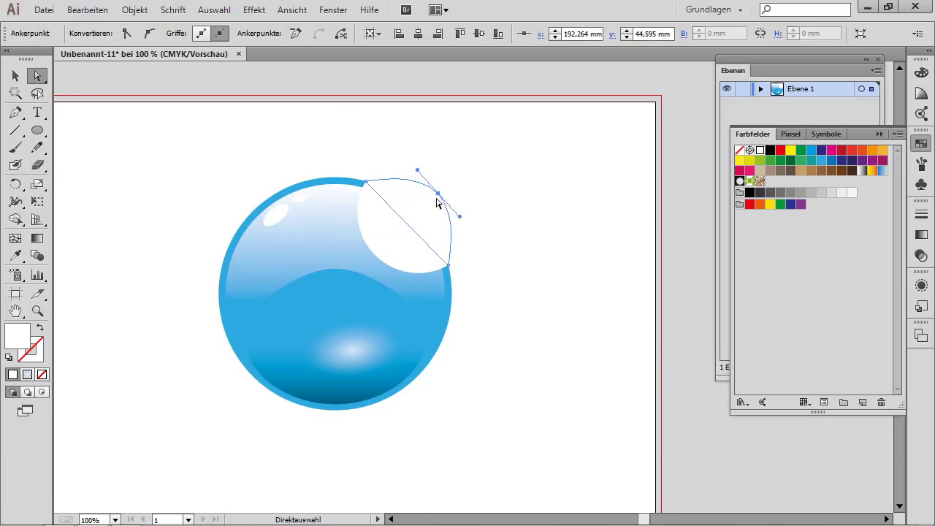
key("ctrl")
Step: Undo the trial peel-path edits and deselect everything
left_click(96, 10)
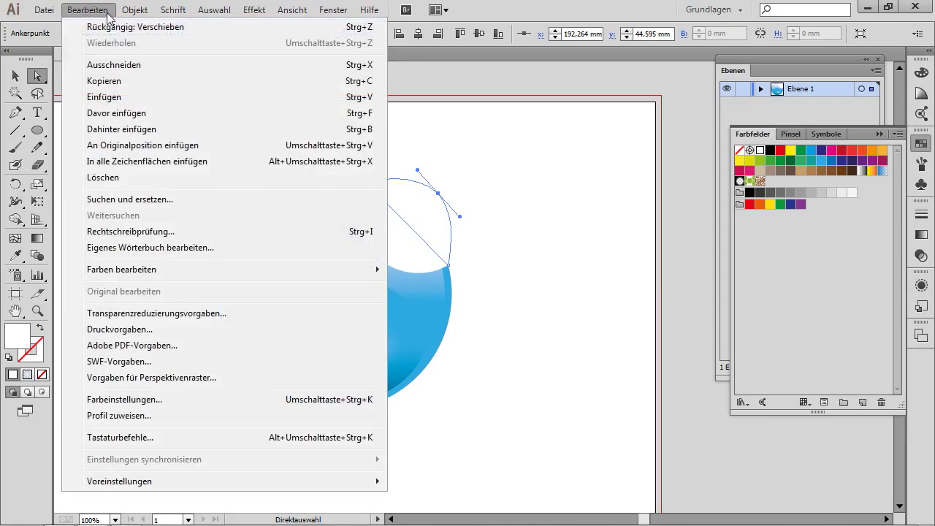
left_click(104, 9)
key("ctrl+z")
key("ctrl+z")
key("ctrl+shift+z")
key("ctrl+h")
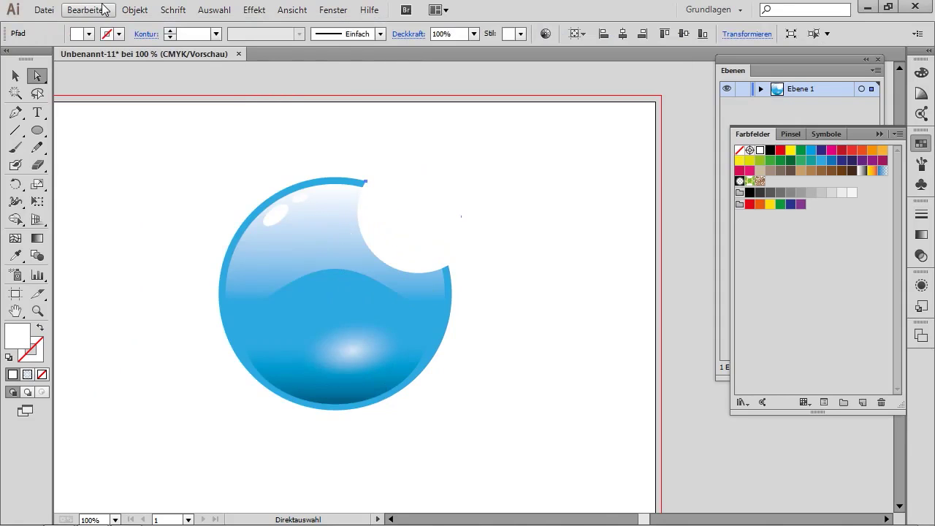
key("ctrl+shift+a")
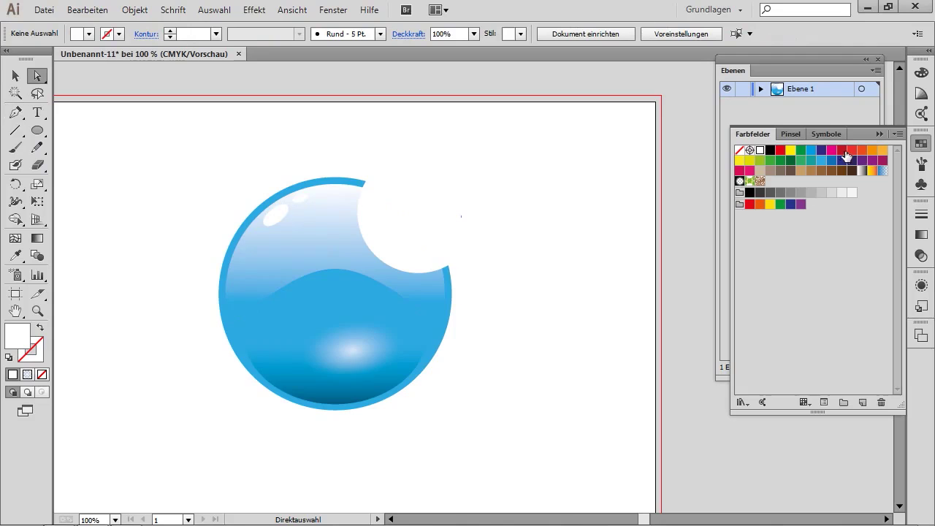
Step: Set the fill to dark red and inspect the anchor at the bite's top
left_click(844, 153)
left_click(361, 192)
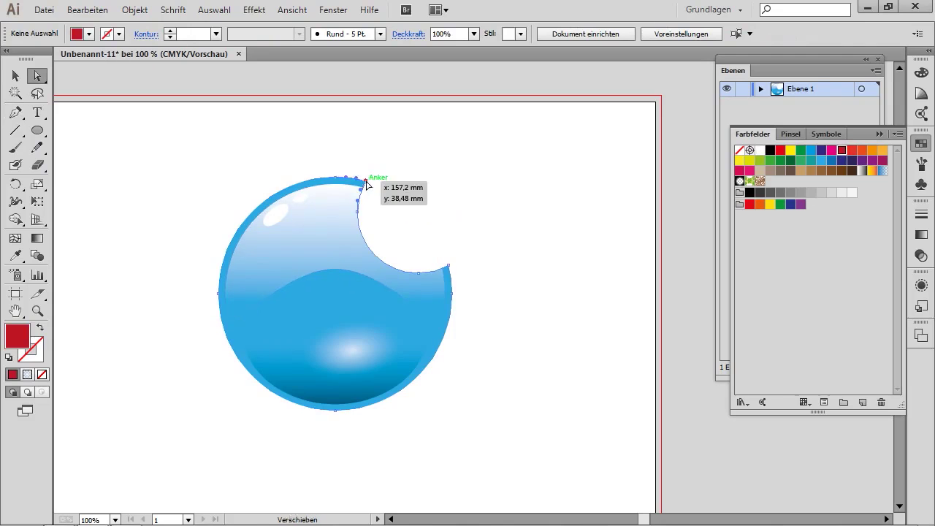
left_click(366, 182)
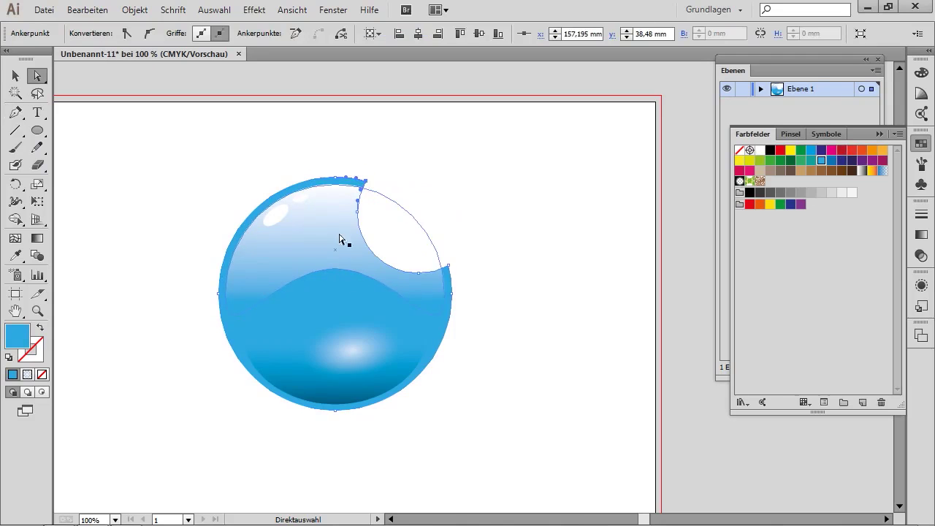
left_click(404, 158)
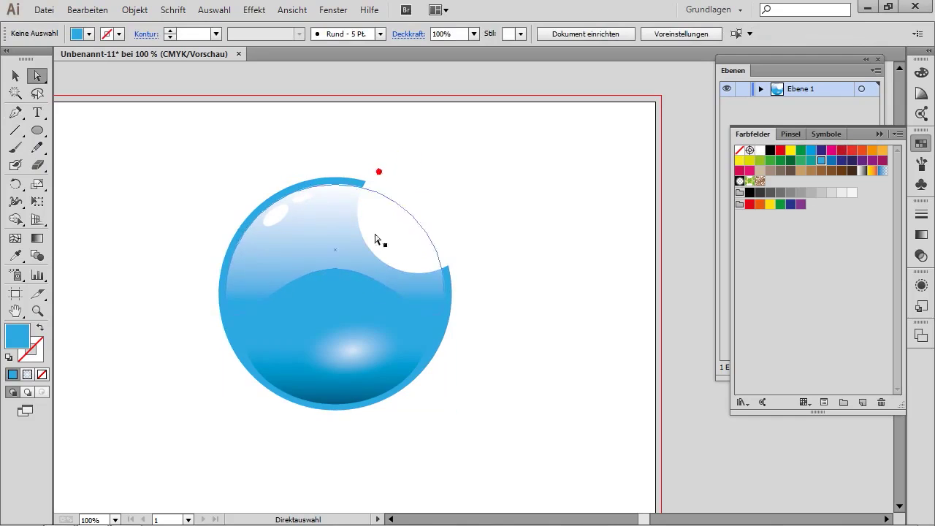
Step: Pen-draw a closed, curved dark red flap starting from the bite's top corner
left_click(18, 115)
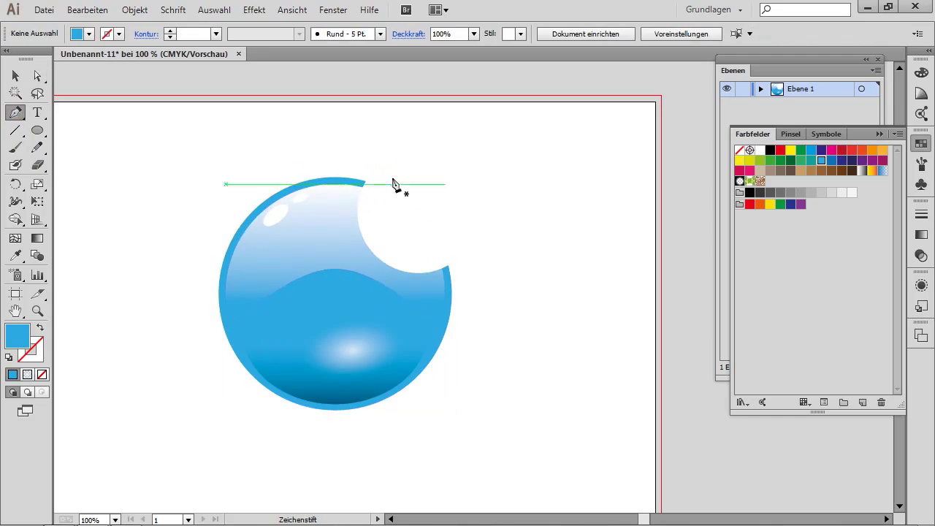
left_click_drag(390, 178, 390, 188)
mouse_move(367, 292)
left_mouse_down()
mouse_move(358, 279)
mouse_move(452, 362)
left_mouse_up()
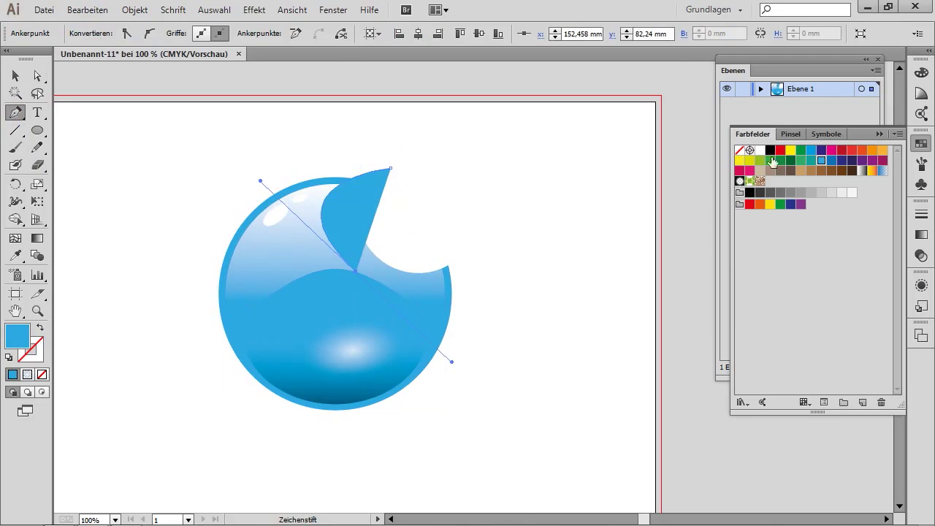
left_click(842, 151)
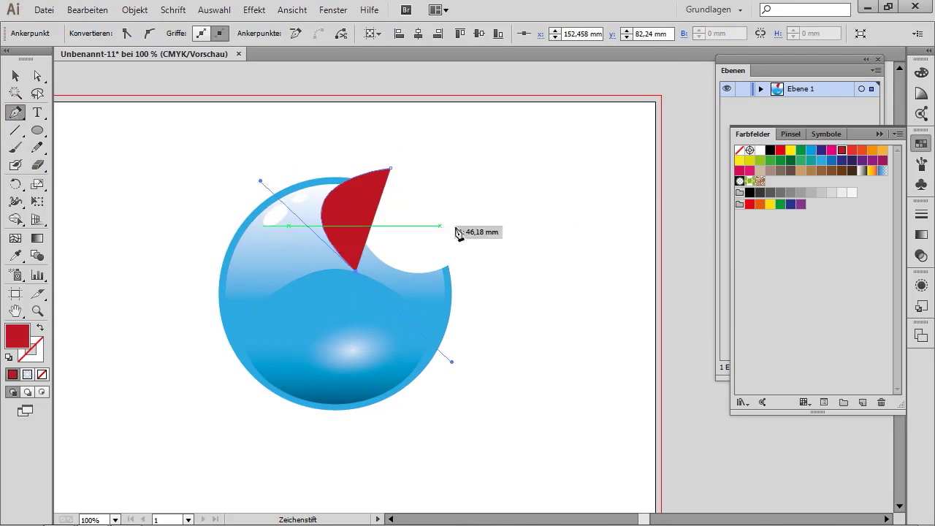
left_click_drag(477, 223, 377, 208)
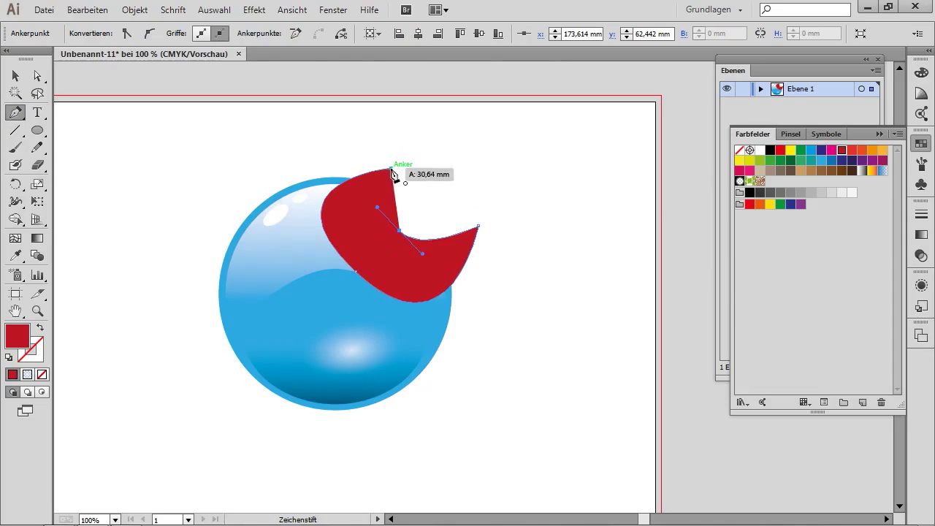
left_click_drag(392, 173, 434, 161)
left_click(15, 75)
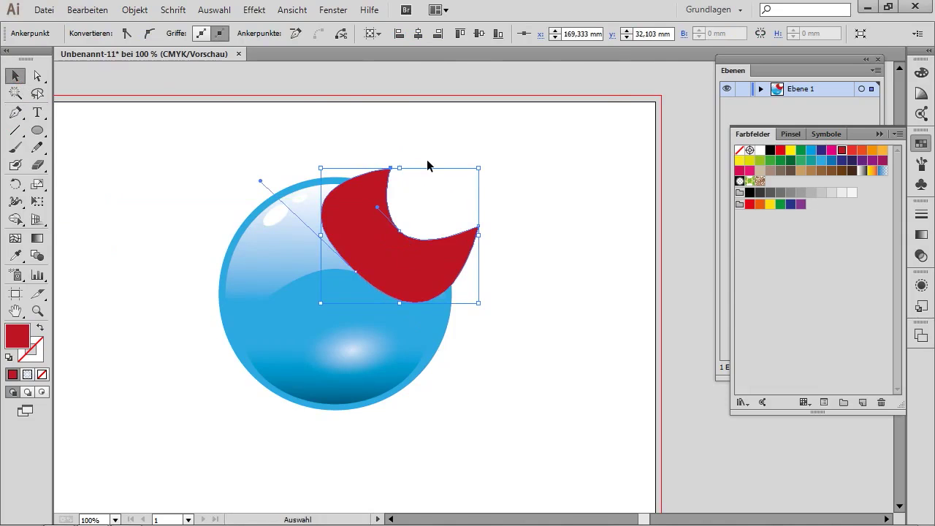
Step: Switch to Outline view, zoom in on the peel, and direct-select its path
left_click(292, 11)
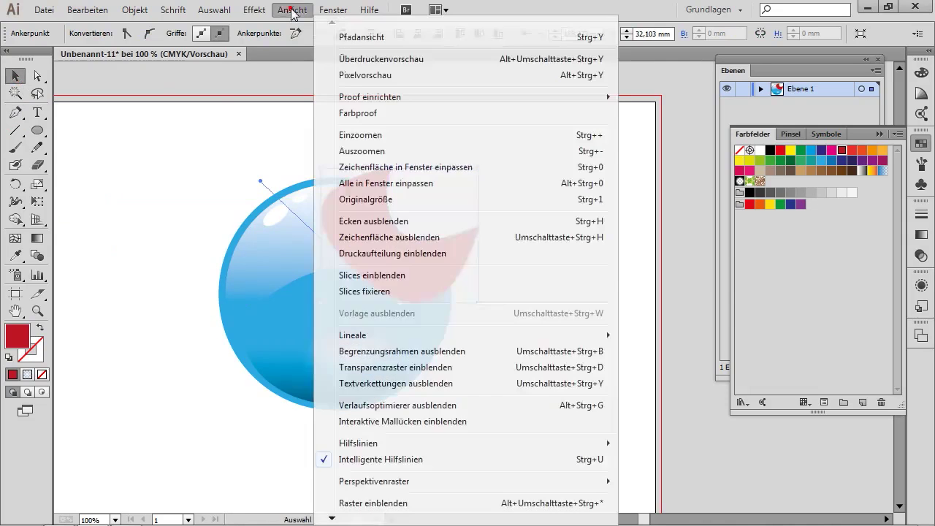
left_click(350, 34)
left_click(37, 311)
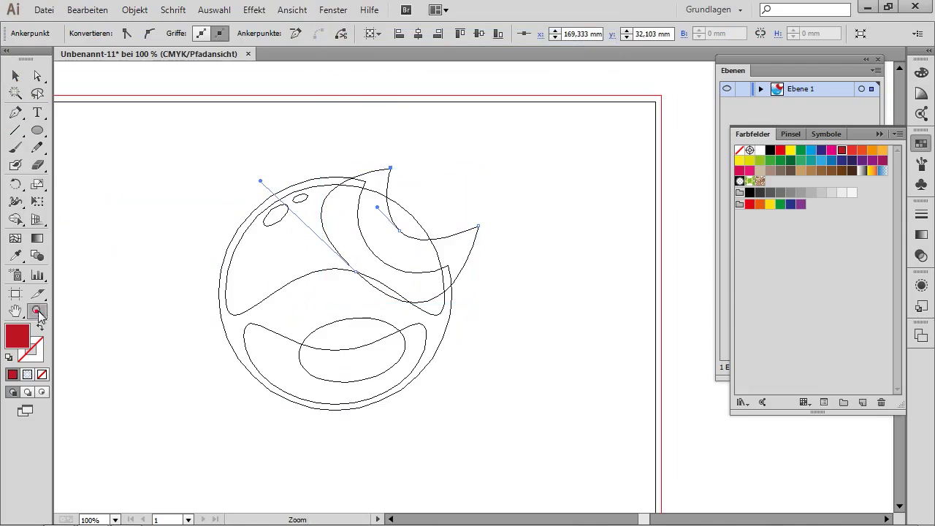
mouse_move(335, 155)
left_mouse_down()
mouse_move(421, 270)
mouse_move(483, 330)
left_mouse_up()
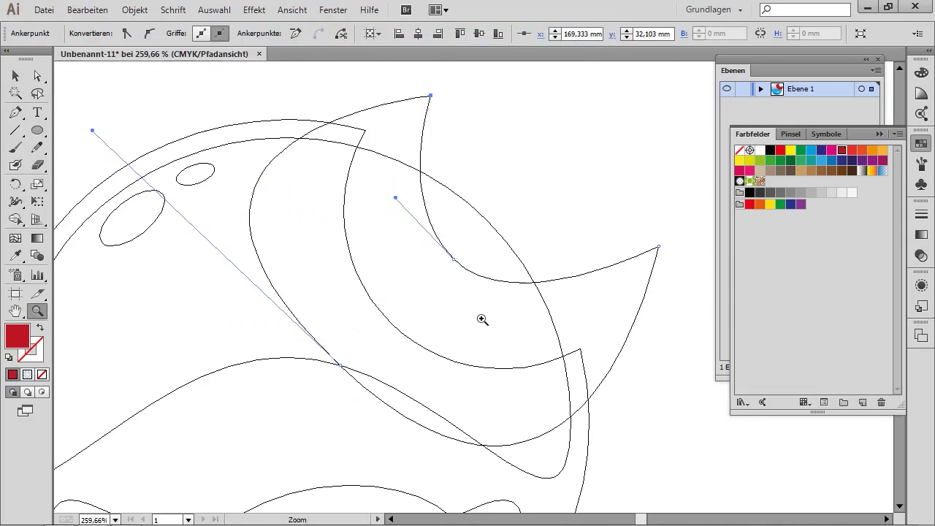
left_click(37, 75)
left_click(429, 104)
Step: Drag the peel's top anchor and right tip onto the bubble's edge, then reselect the path
left_click_drag(431, 96, 365, 130)
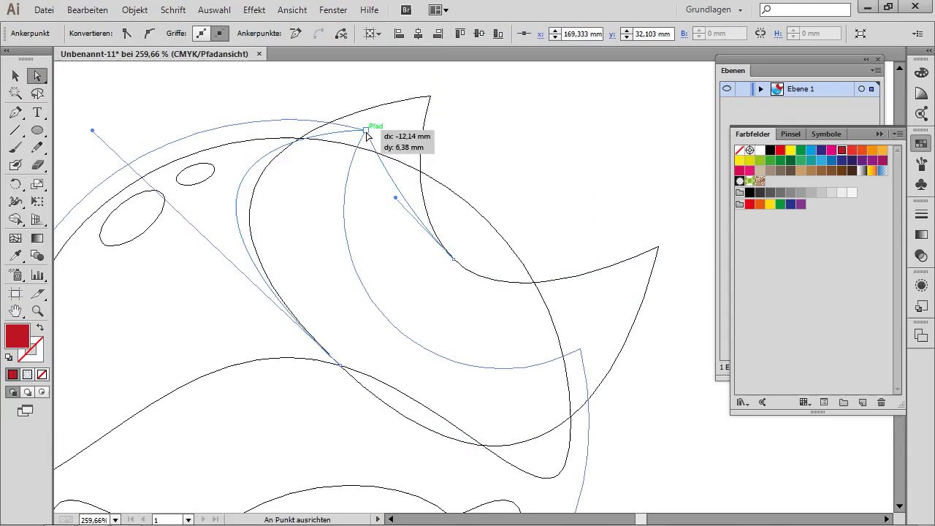
left_click_drag(658, 248, 580, 349)
mouse_move(451, 267)
left_mouse_down()
mouse_move(356, 211)
mouse_move(336, 235)
left_mouse_up()
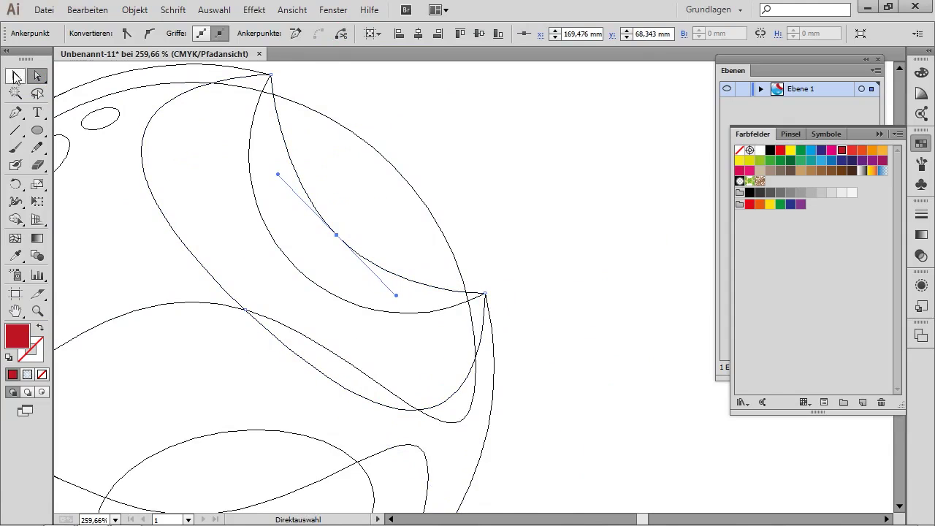
left_click(16, 76)
left_click(541, 167)
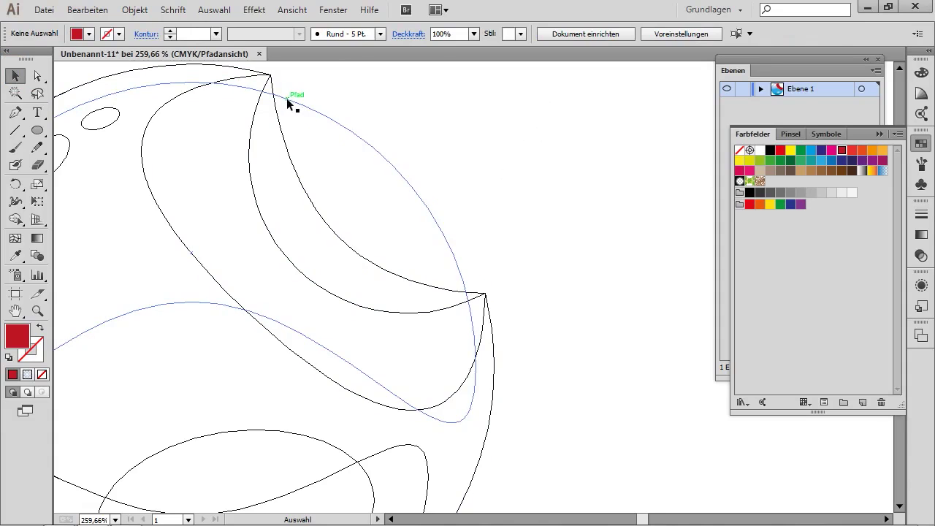
left_click(286, 98)
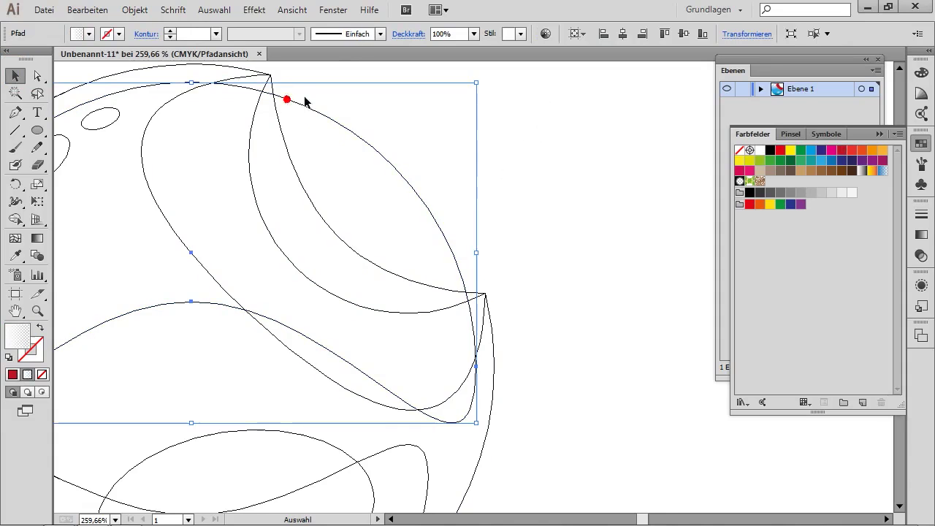
Step: Add anchor points at the peel's upper and lower intersections with the bubble edge
left_click(16, 115)
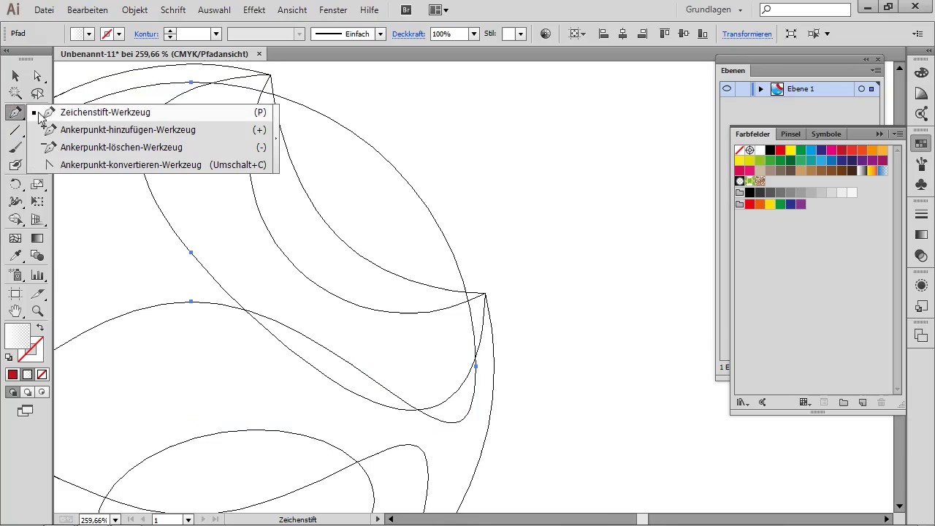
left_click(87, 130)
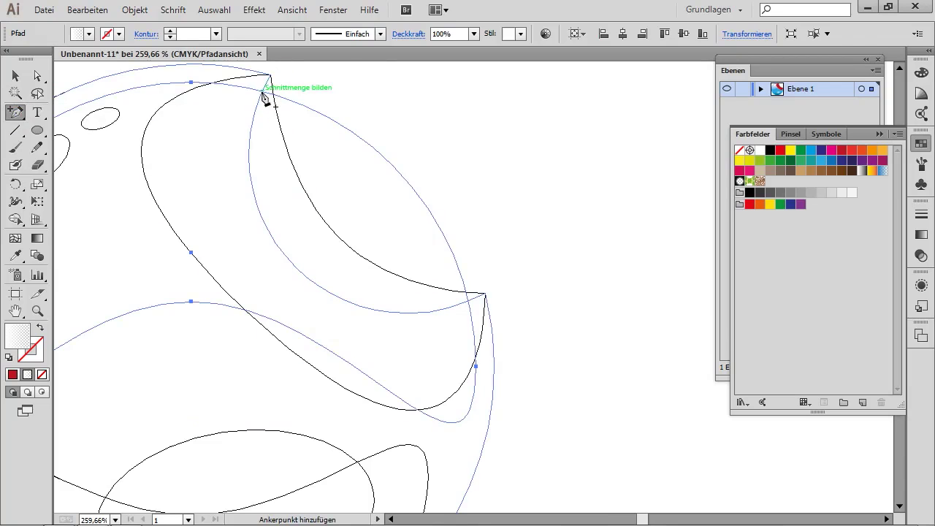
left_click(263, 92)
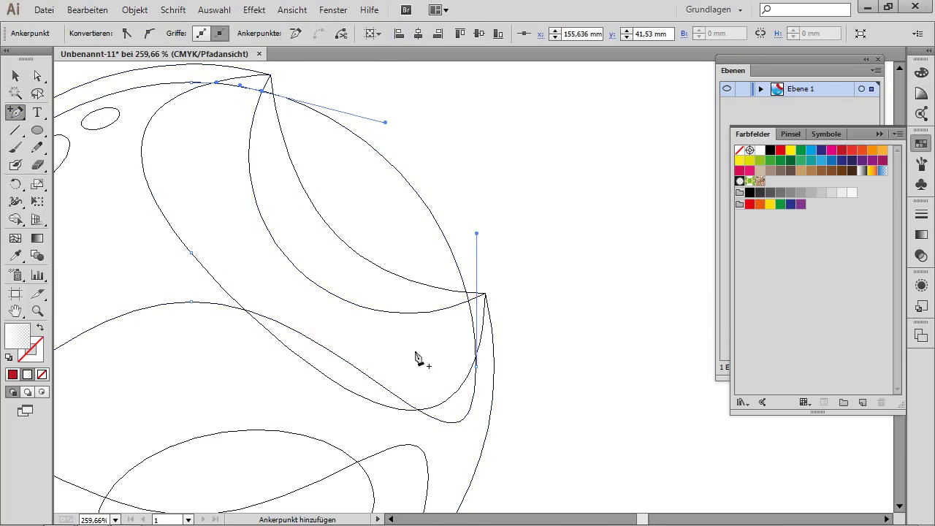
left_click(467, 299)
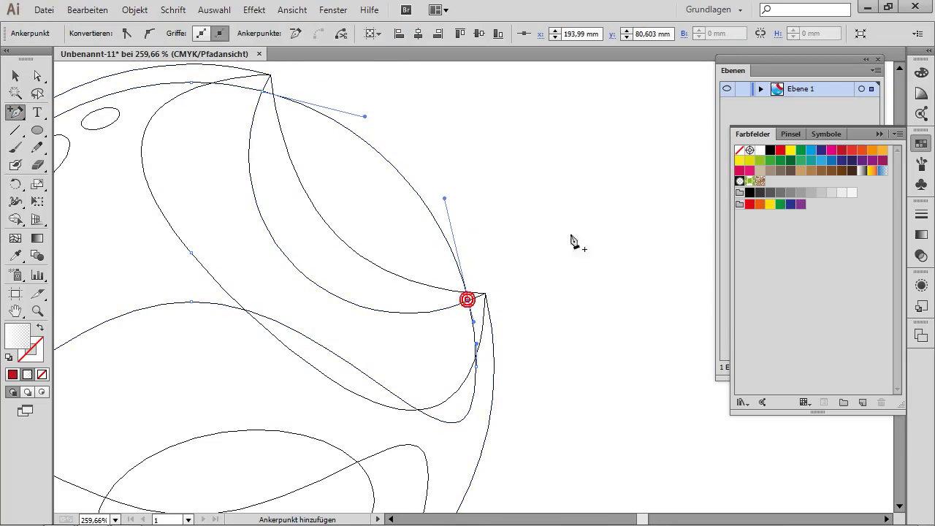
Step: Drag the new anchors and handles to bend the peel's inner curve into a crescent
left_click(37, 76)
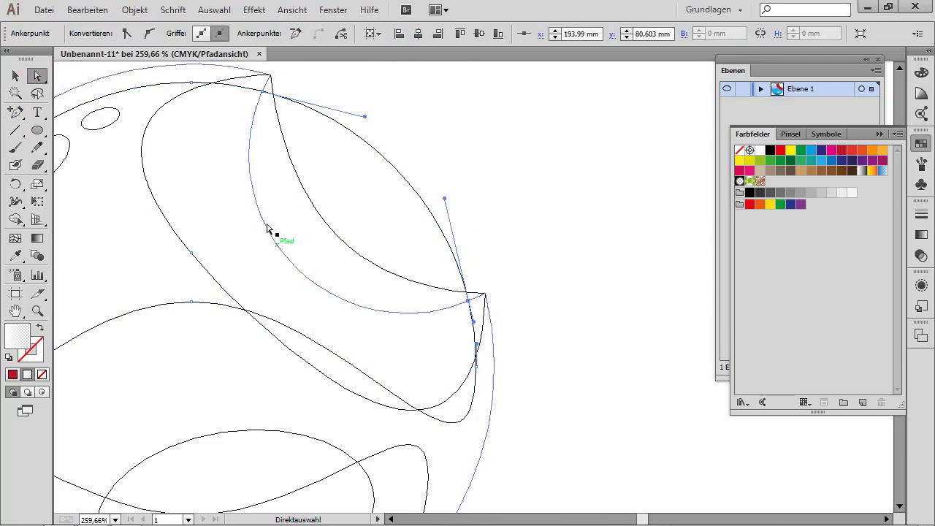
left_click(263, 92)
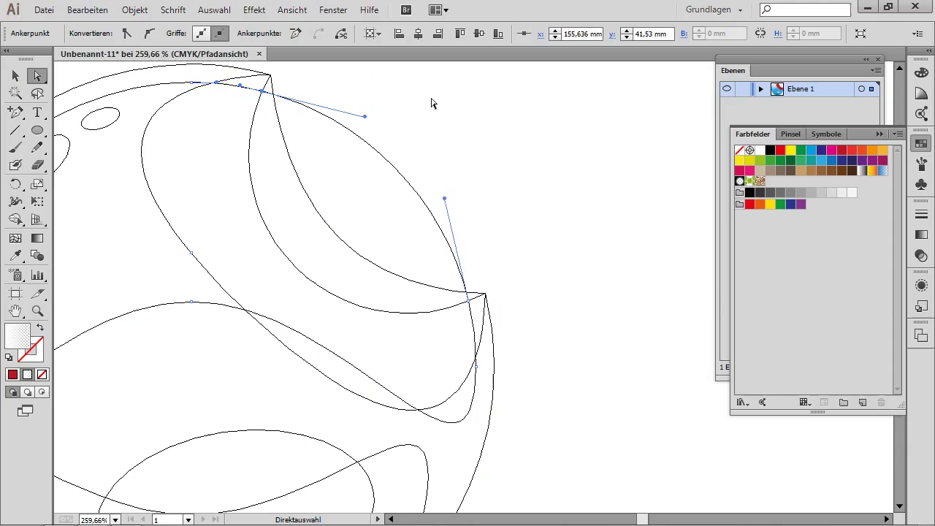
key("alt")
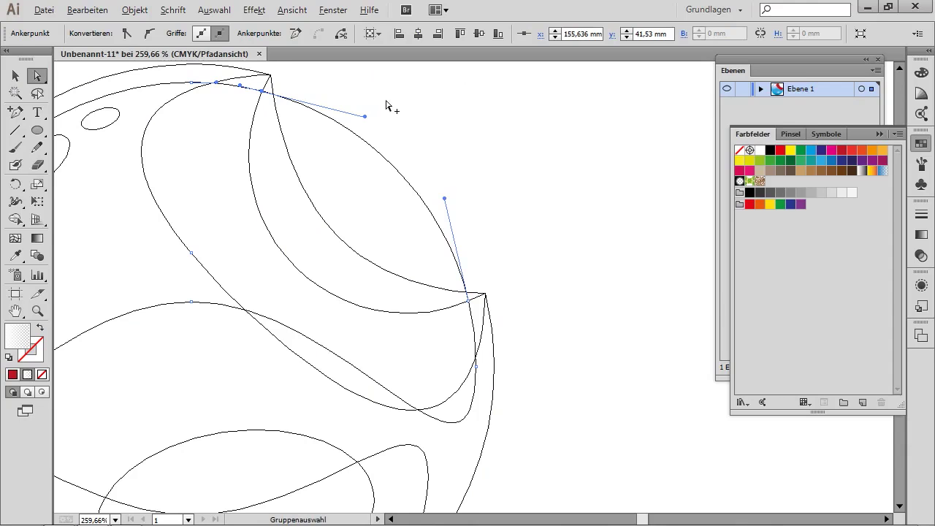
mouse_move(365, 118)
left_mouse_down()
mouse_move(292, 200)
mouse_move(204, 238)
left_mouse_up()
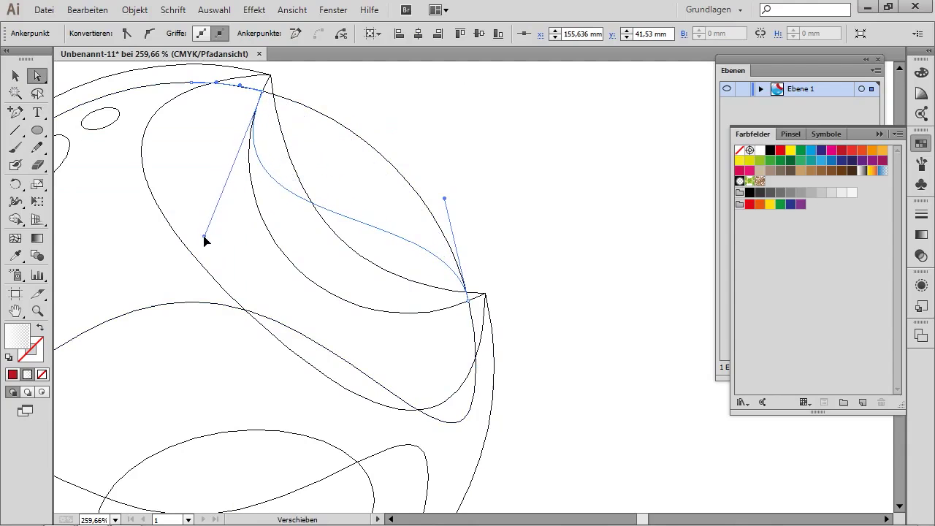
left_click(241, 84)
left_click_drag(241, 86, 240, 86)
left_click_drag(484, 296, 469, 301)
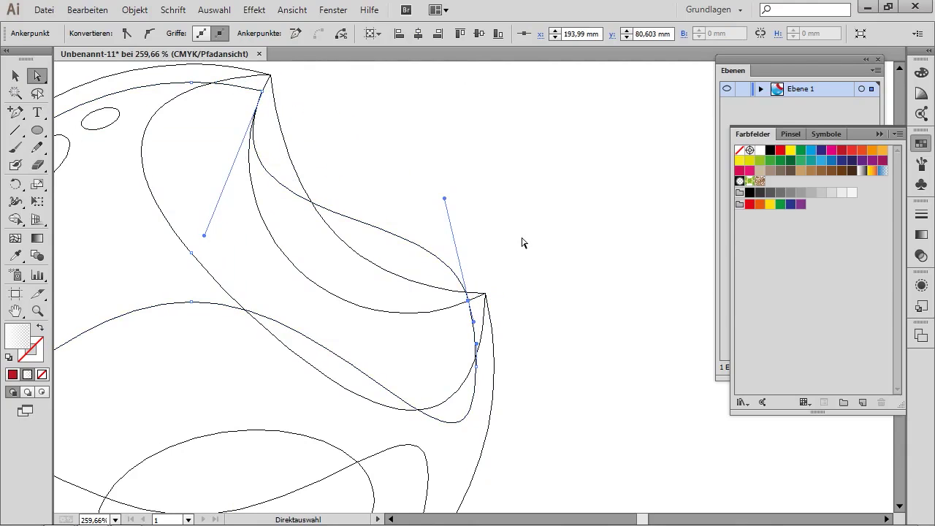
mouse_move(443, 198)
left_mouse_down()
mouse_move(364, 351)
mouse_move(351, 352)
left_mouse_up()
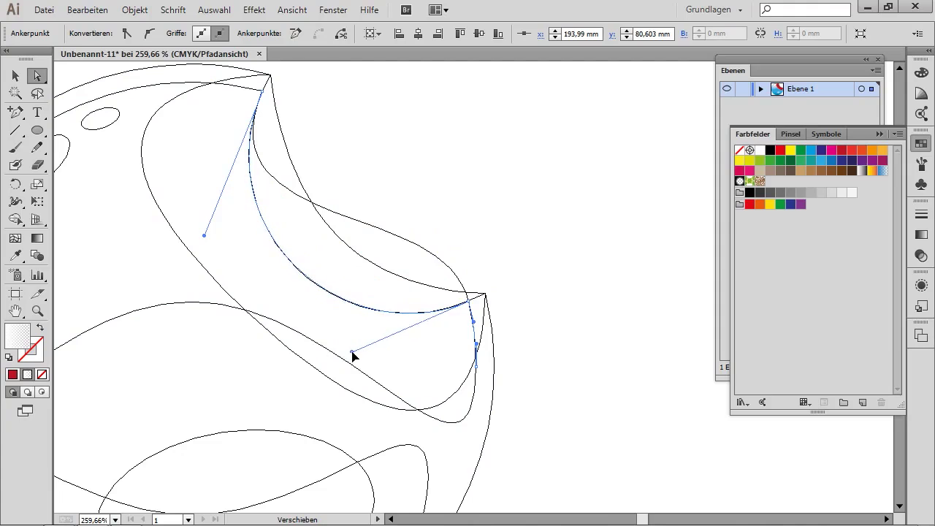
left_click(424, 156)
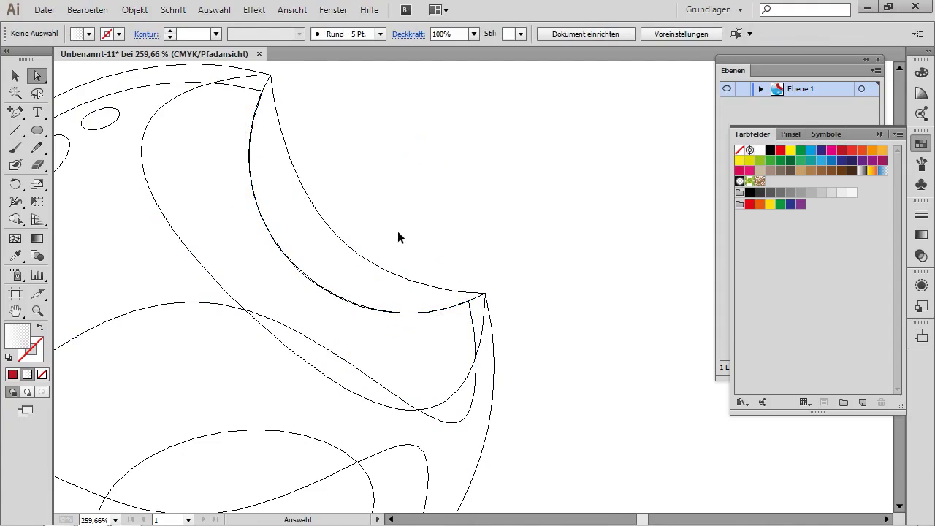
left_click(292, 10)
Step: Back in Preview, bring the red peel shape to the front via Objekt > Anordnen
left_click(357, 40)
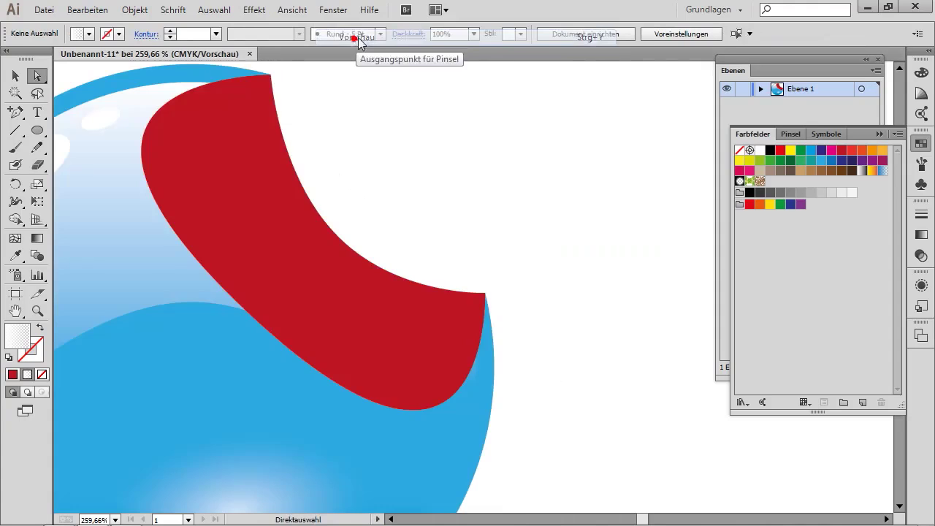
left_click(16, 75)
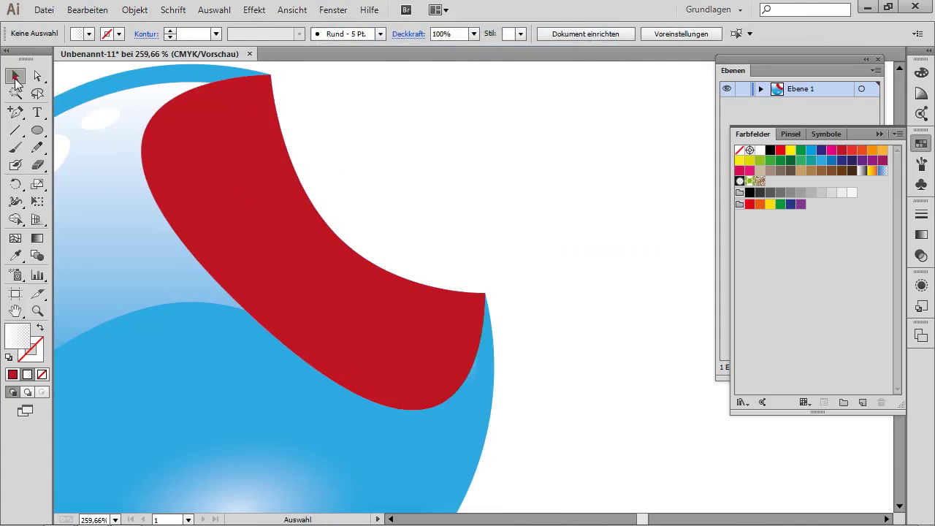
left_click(253, 203)
left_click(135, 10)
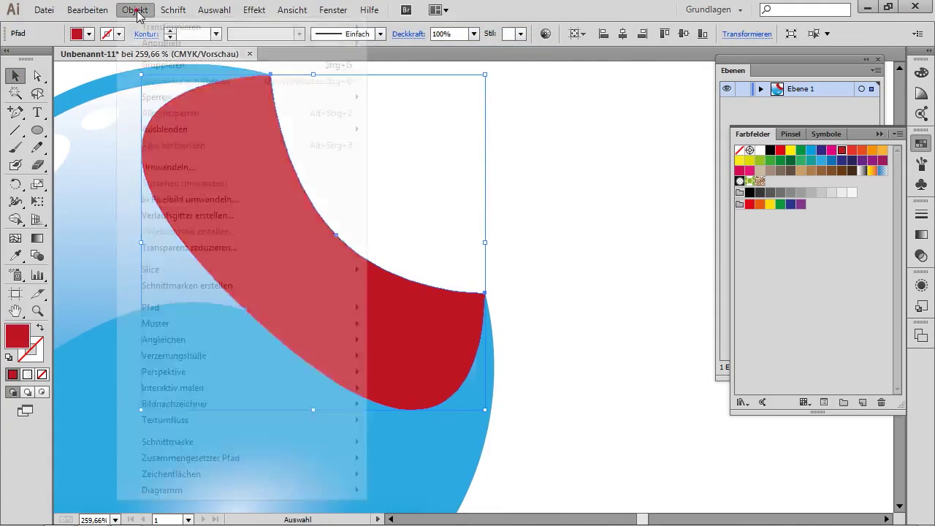
mouse_move(161, 43)
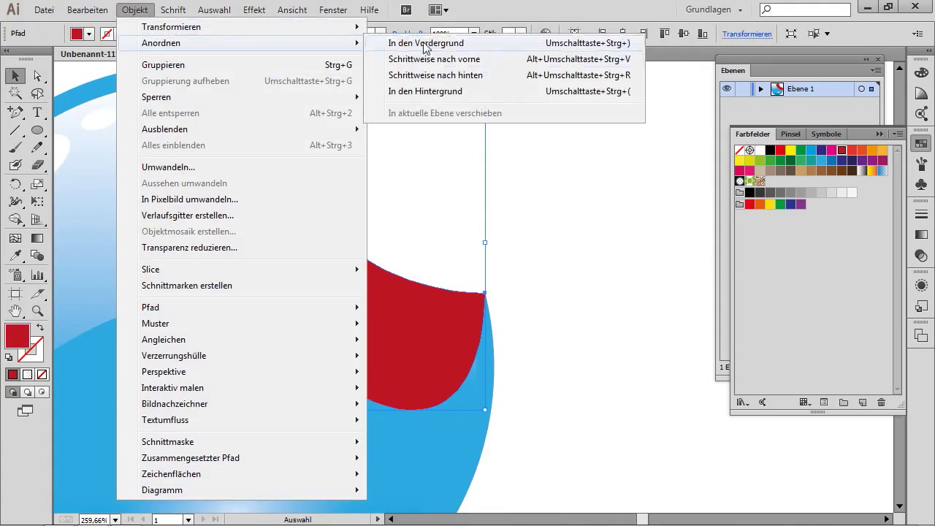
left_click(434, 91)
Step: Zoom out to show the whole artboard, centre the bubble, and bring up the Verlauf panel
left_click_drag(524, 322, 582, 317)
key("ctrl+minus")
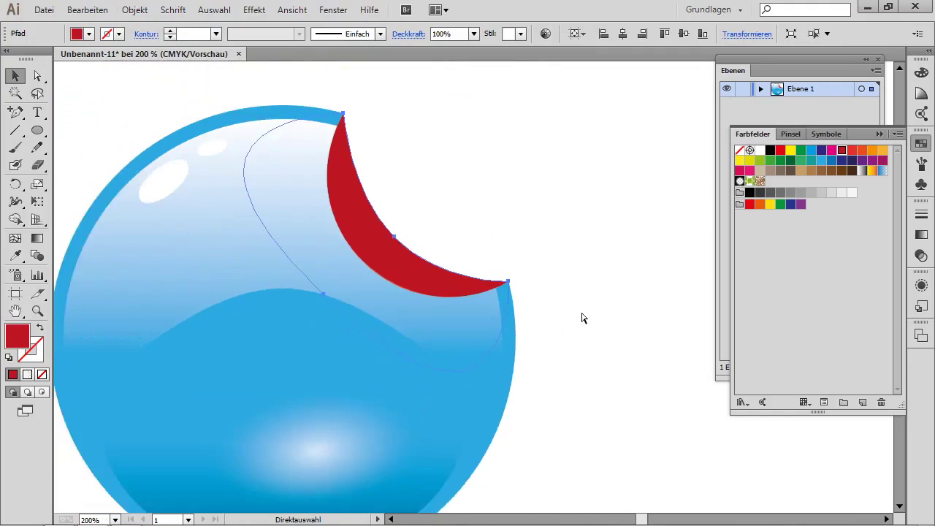
key("ctrl+minus")
left_click_drag(544, 258, 511, 204)
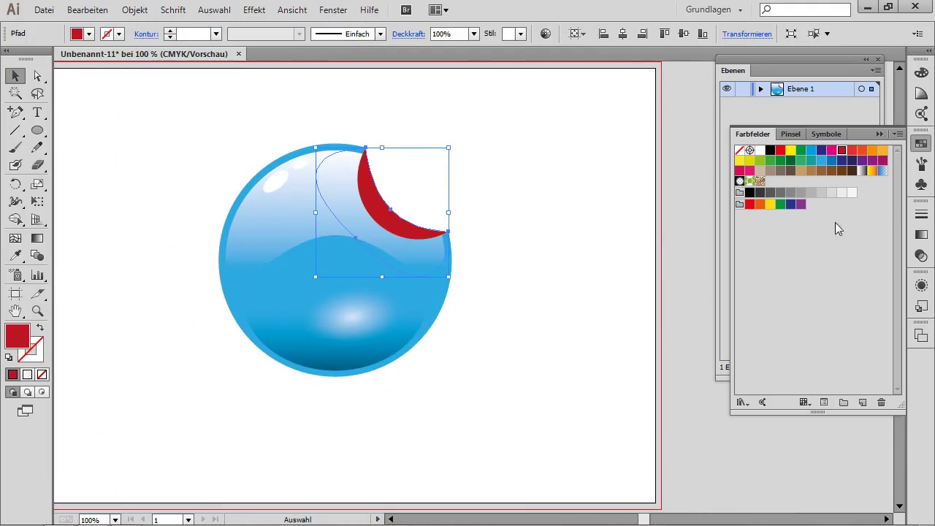
left_click(921, 234)
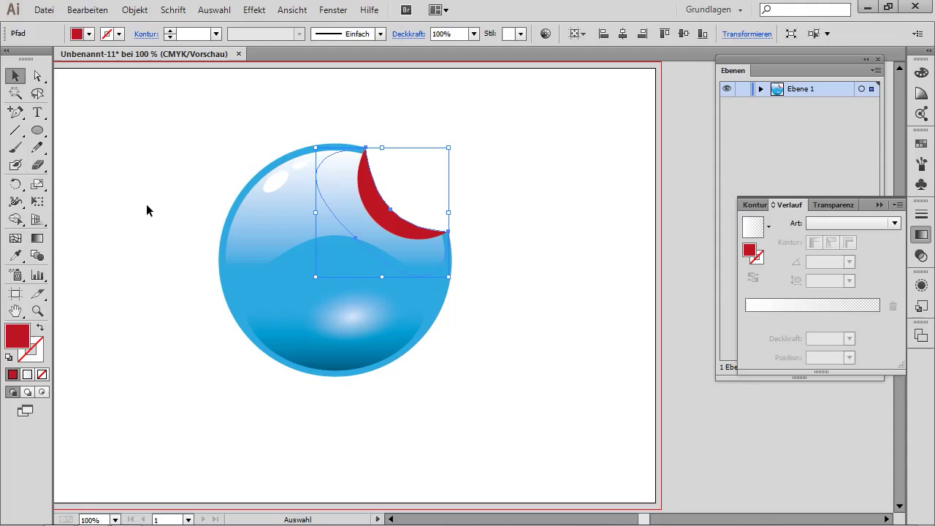
Step: Eyedropper the bubble's blue onto the crescent and drag that fill into a linear gradient
left_click(16, 256)
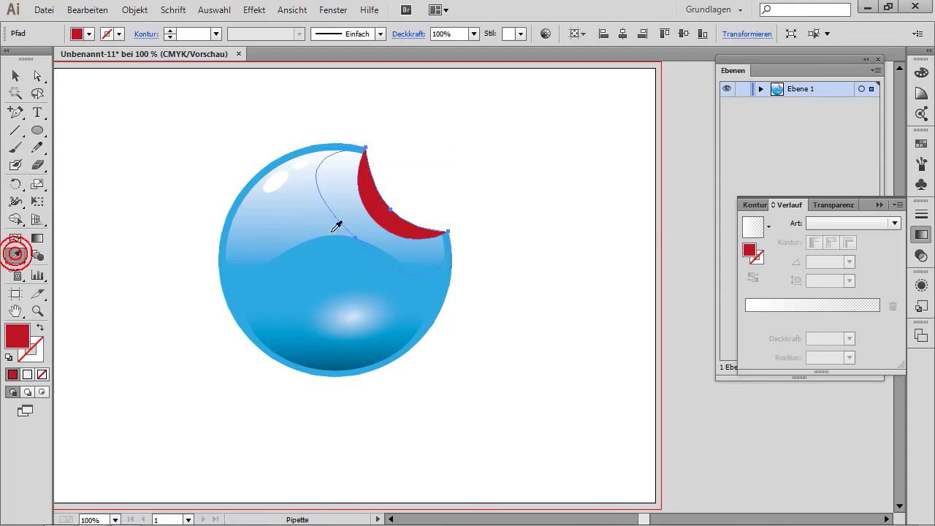
left_click(308, 149)
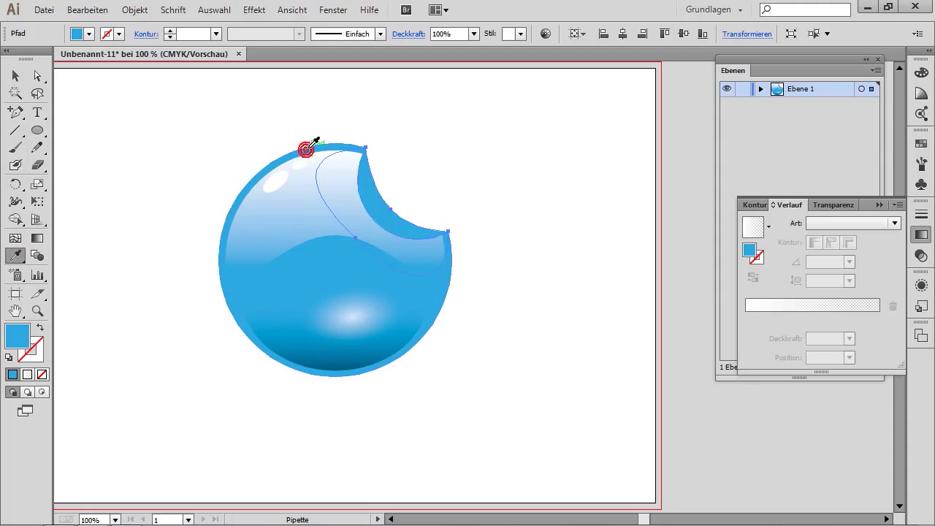
left_click(16, 76)
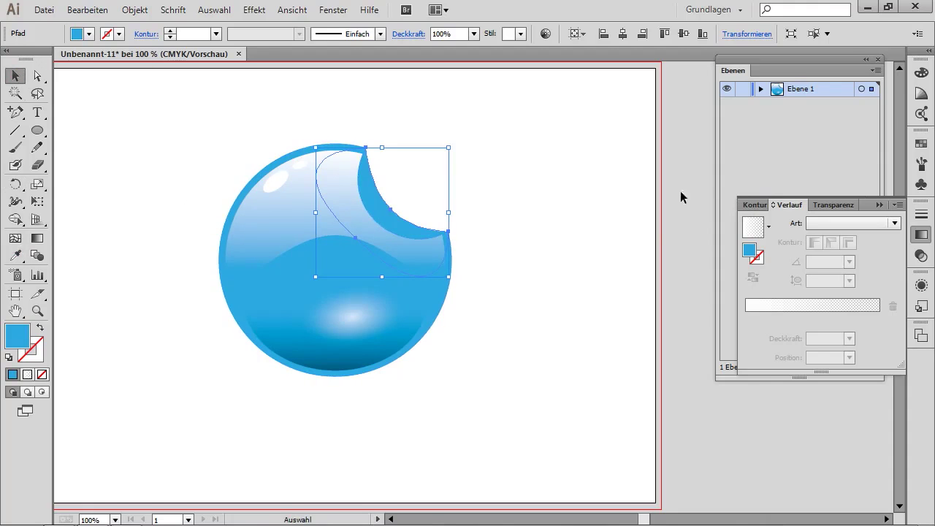
left_click_drag(19, 340, 748, 315)
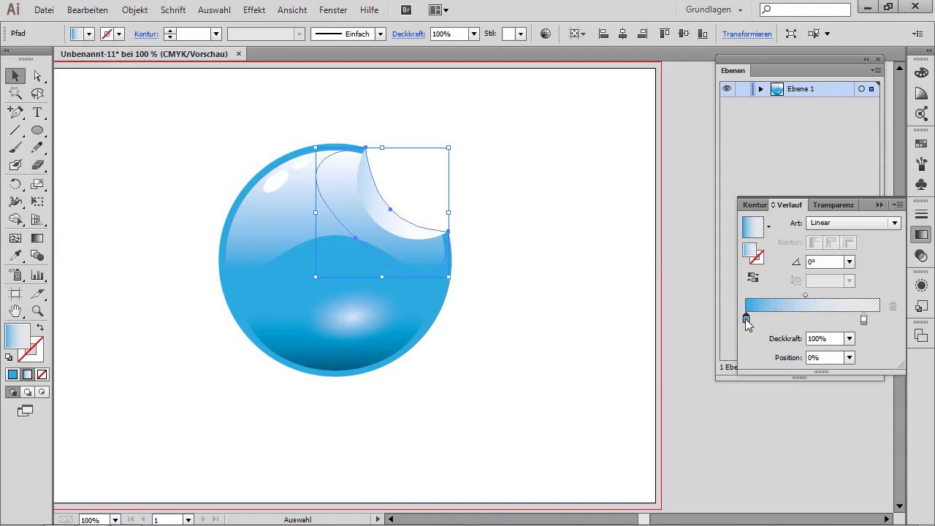
Step: Darken the left gradient stop's blue using the HSB sliders
mouse_move(745, 320)
left_mouse_down()
mouse_move(831, 319)
mouse_move(848, 333)
mouse_move(880, 318)
left_mouse_up()
left_click(745, 319)
double_click(745, 318)
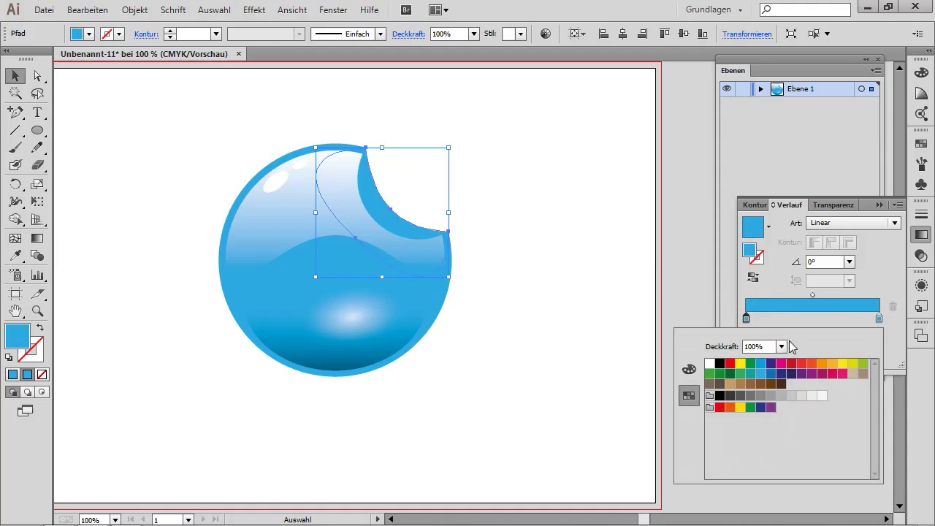
left_click(690, 370)
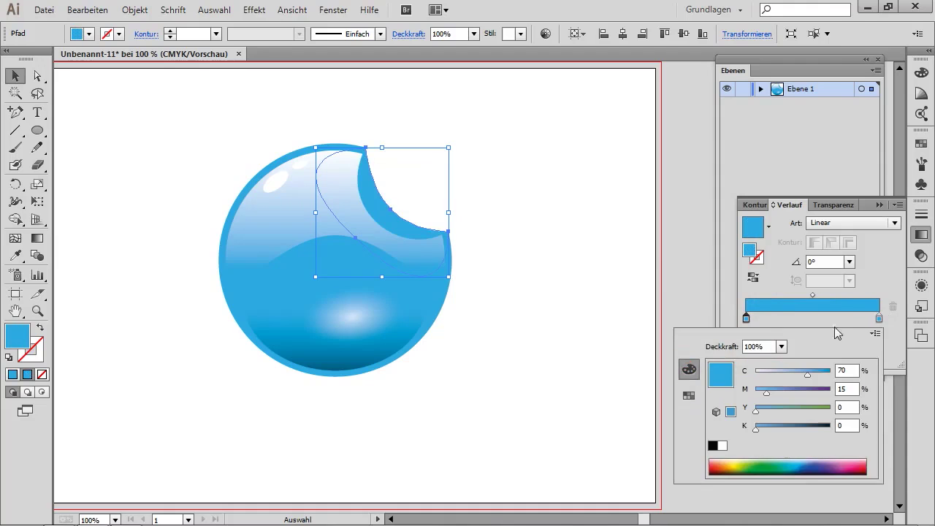
left_click(875, 335)
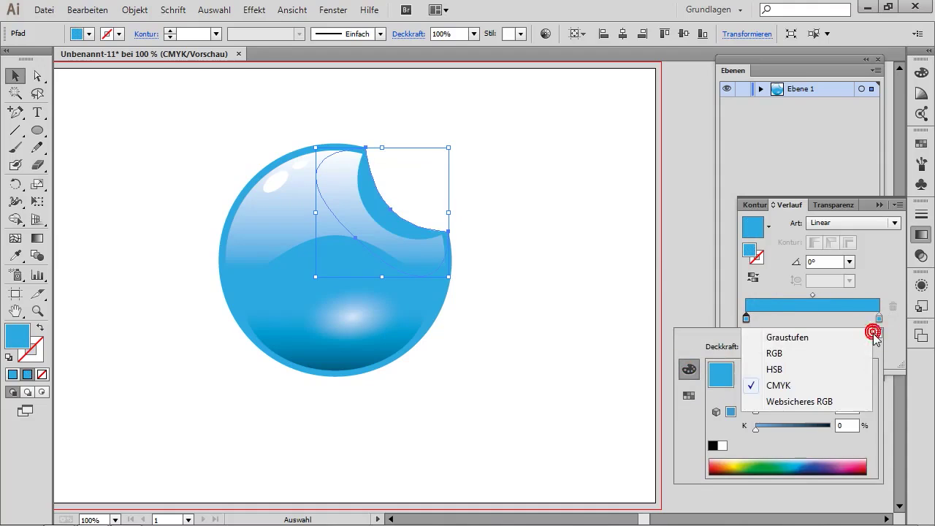
left_click(786, 370)
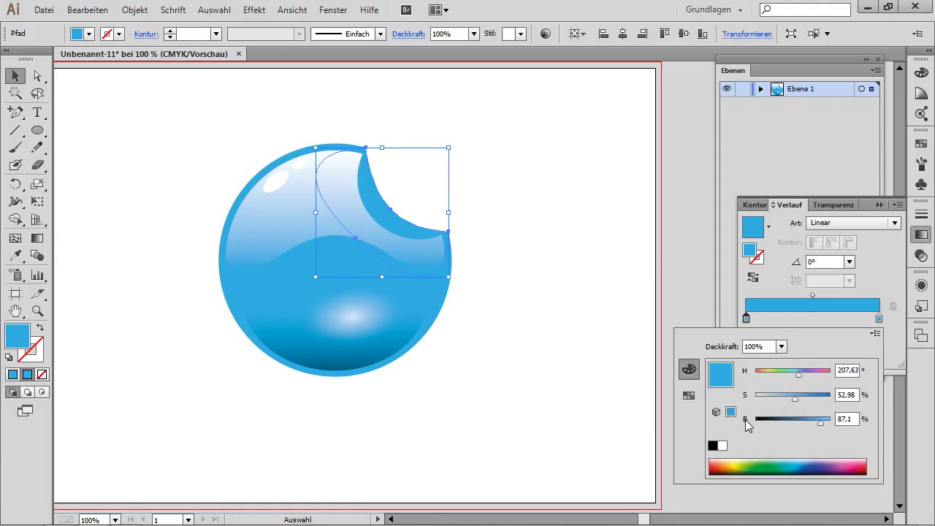
left_click_drag(823, 423, 789, 424)
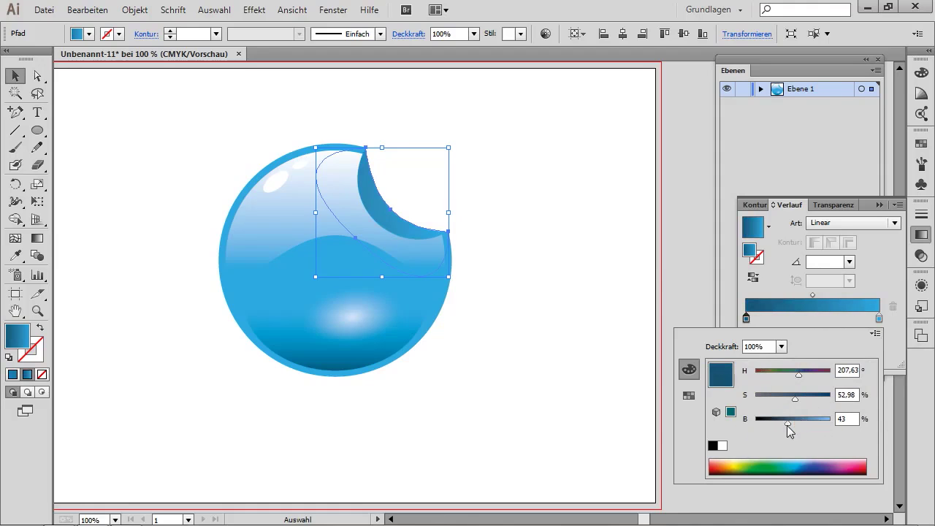
left_click(850, 320)
Step: Set the right gradient stop to pale blue, HSB 207.63°, 15%, 100%
left_click(878, 318)
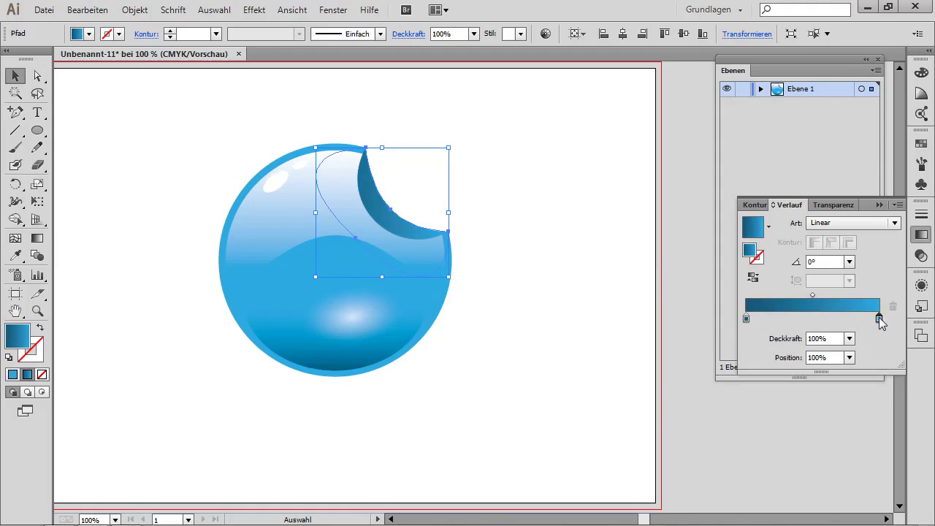
double_click(879, 319)
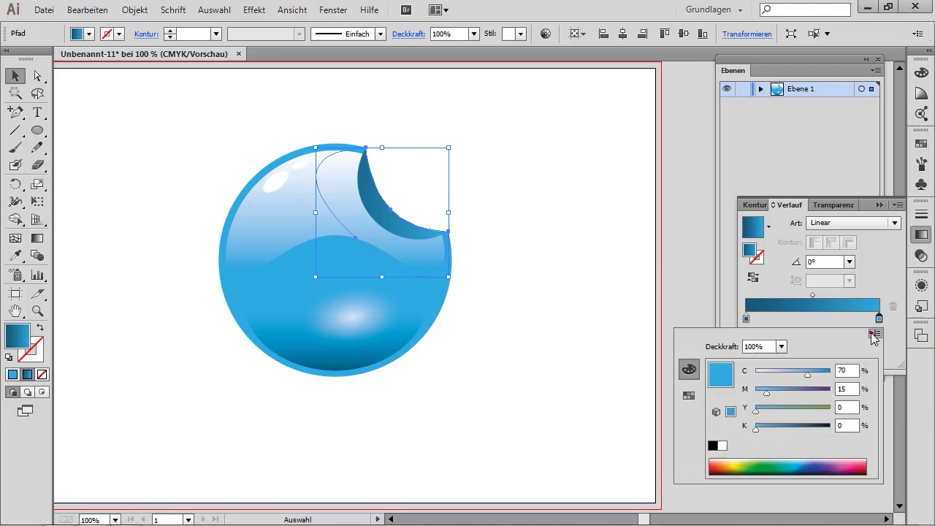
left_click(874, 334)
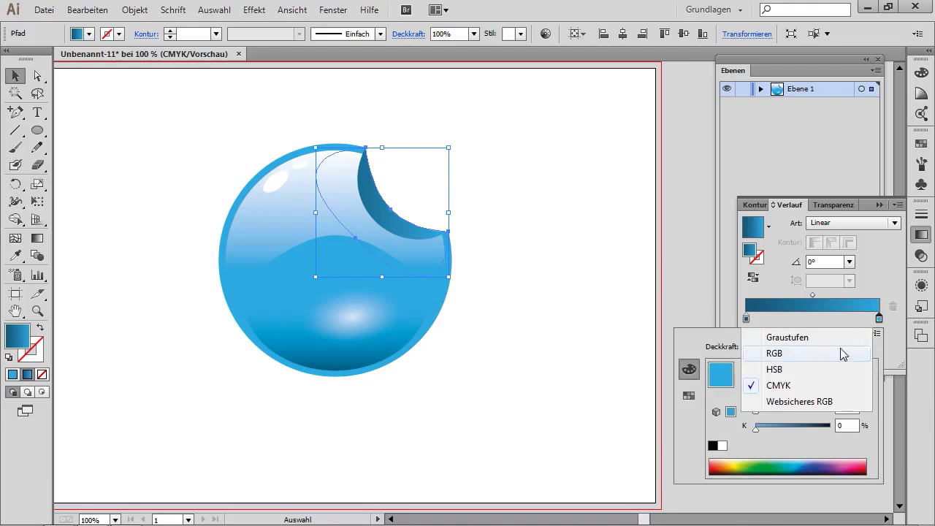
left_click(806, 371)
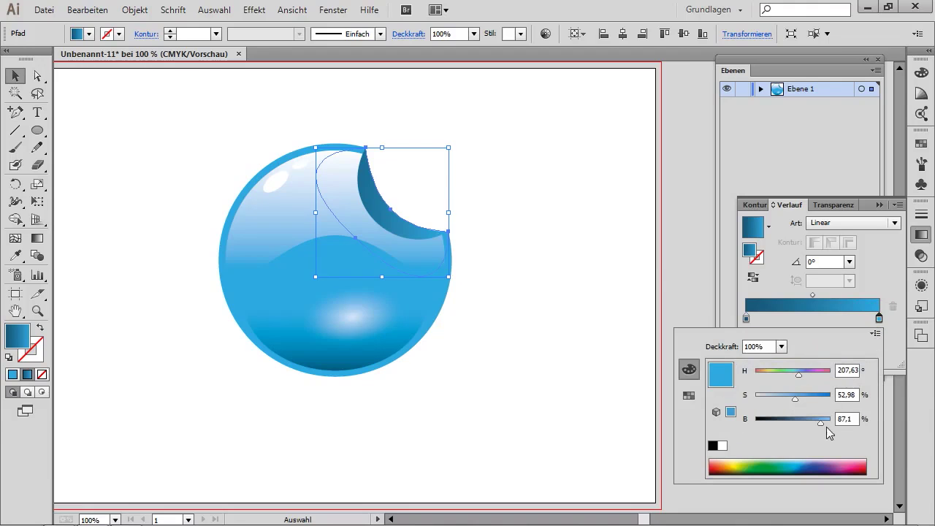
mouse_move(821, 422)
left_mouse_down()
mouse_move(832, 421)
mouse_move(767, 404)
left_mouse_up()
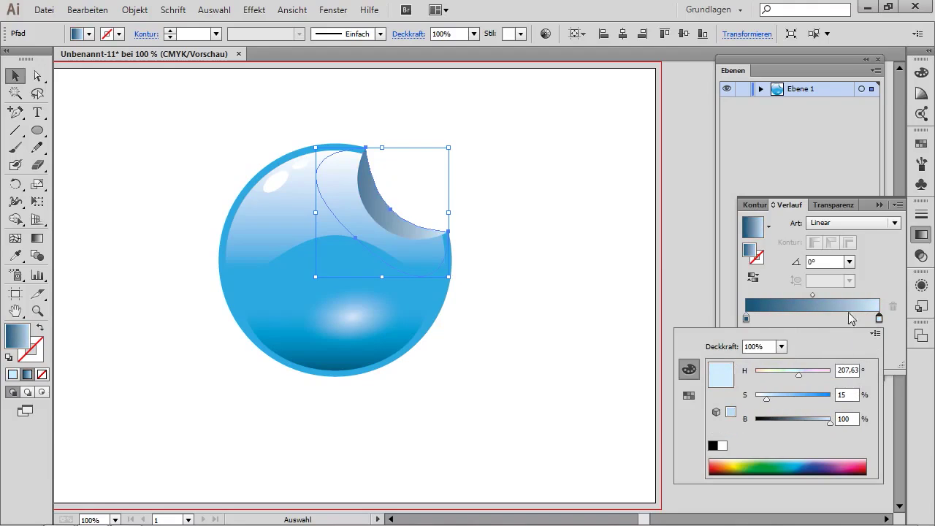
key("Escape")
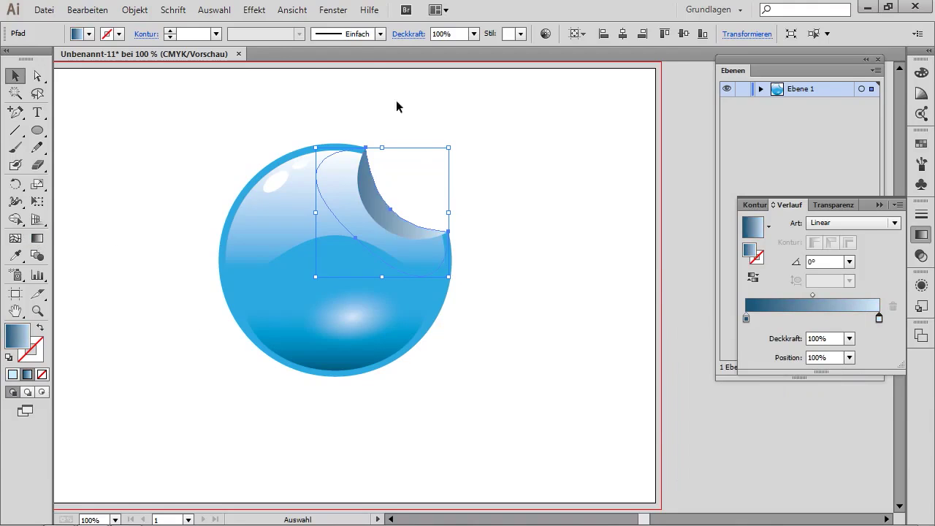
Step: Run the peel gradient diagonally at -49.4° across the crescent, deselect, and close the Gradient panel
left_click(37, 237)
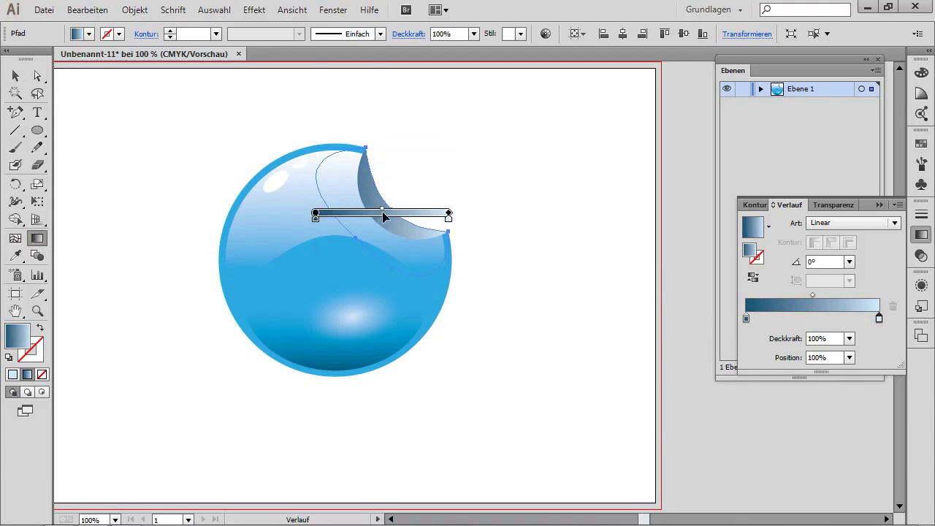
mouse_move(363, 162)
left_mouse_down()
mouse_move(426, 237)
mouse_move(412, 246)
left_mouse_up()
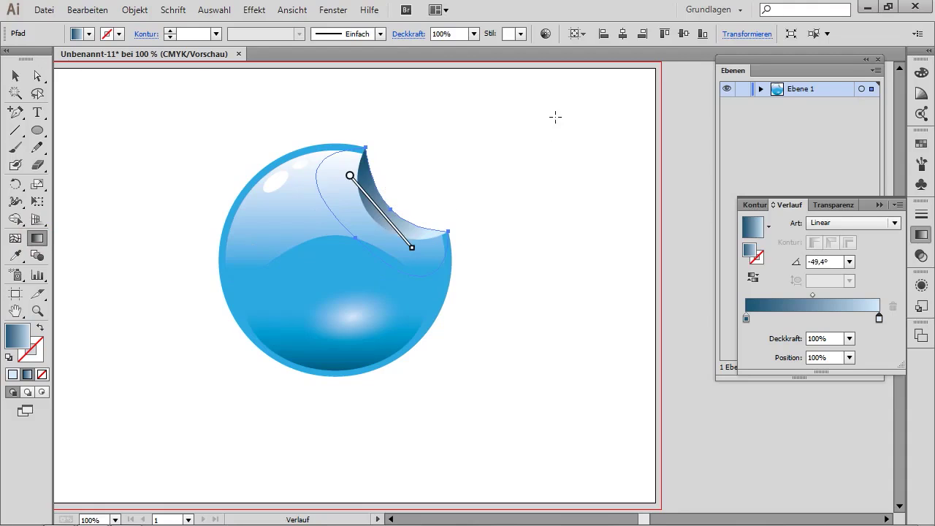
left_click(15, 75)
left_click(531, 134)
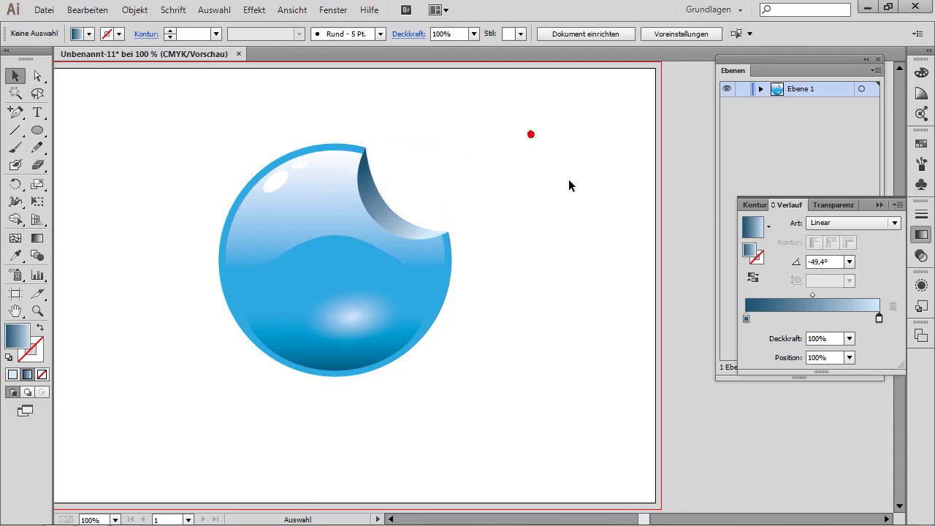
mouse_move(501, 388)
left_mouse_down()
mouse_move(511, 326)
mouse_move(503, 346)
left_mouse_up()
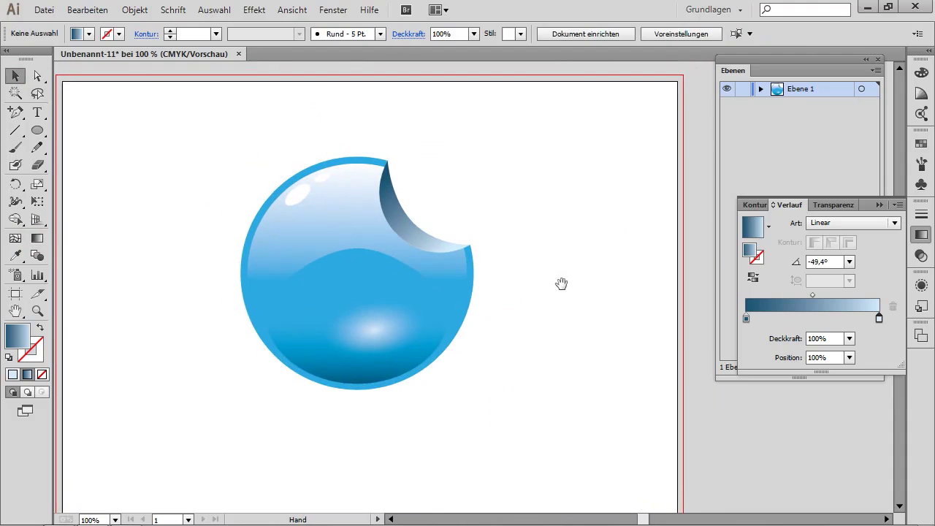
left_click_drag(510, 391, 515, 381)
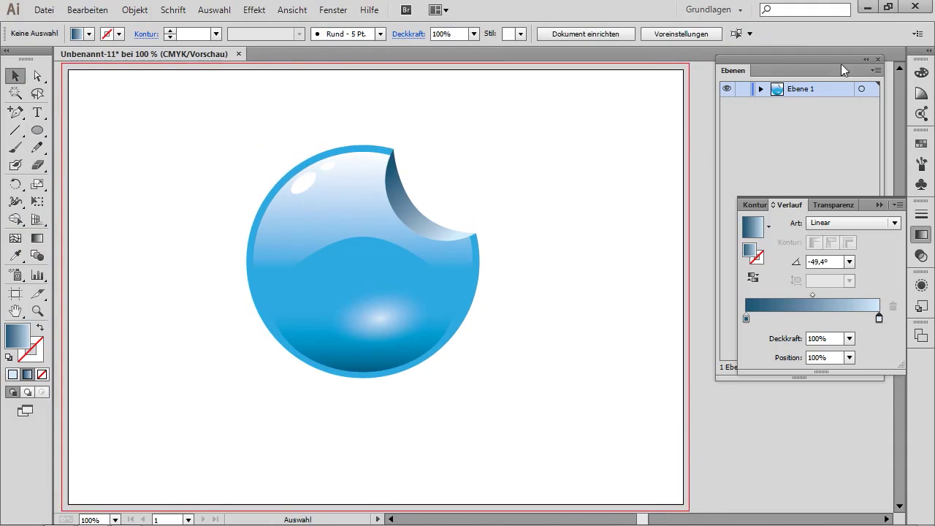
left_click(921, 146)
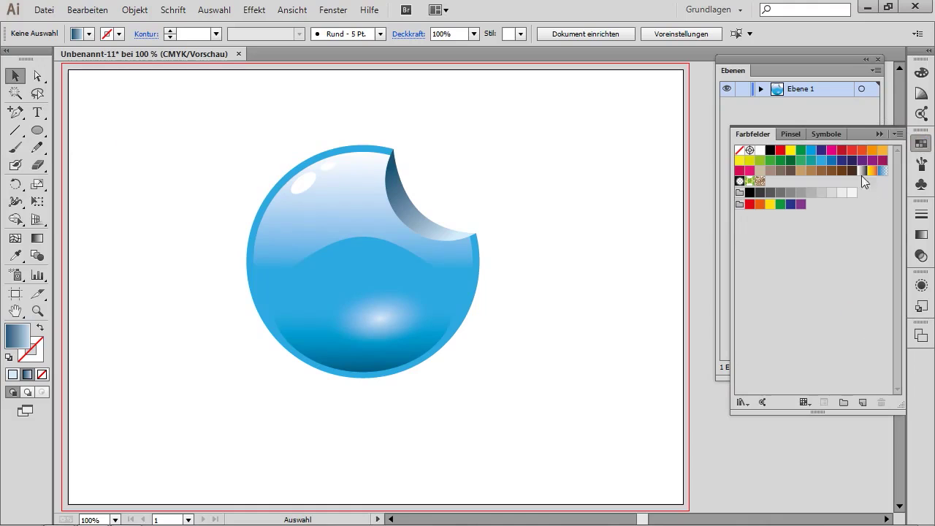
Step: Place orange 'PacDesign' text below the bubble at 72 pt in Myriad Pro Bold Italic
left_click(873, 151)
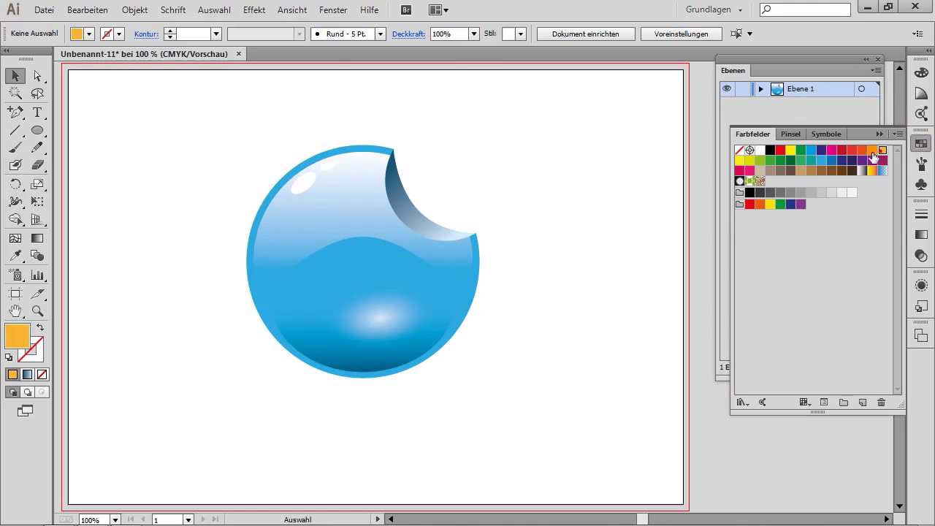
left_click(37, 112)
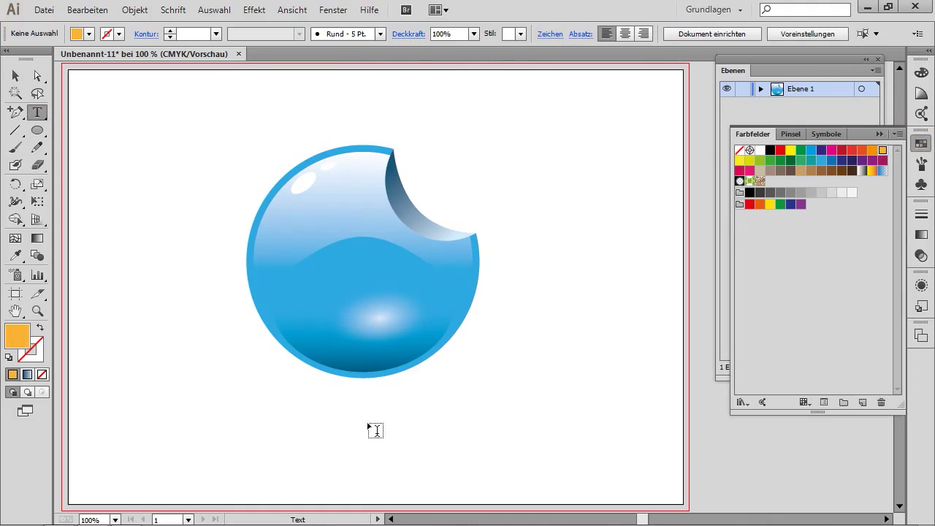
left_click(351, 438)
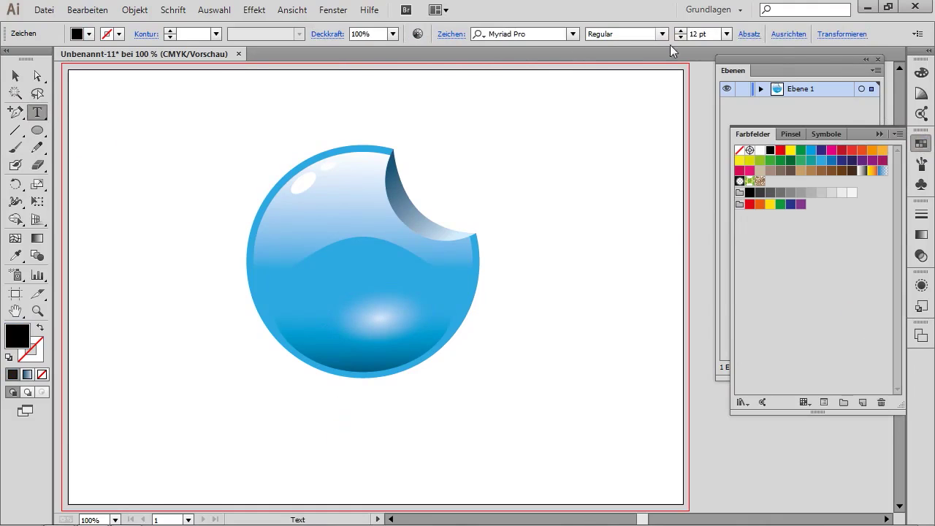
left_click(726, 34)
left_click(753, 293)
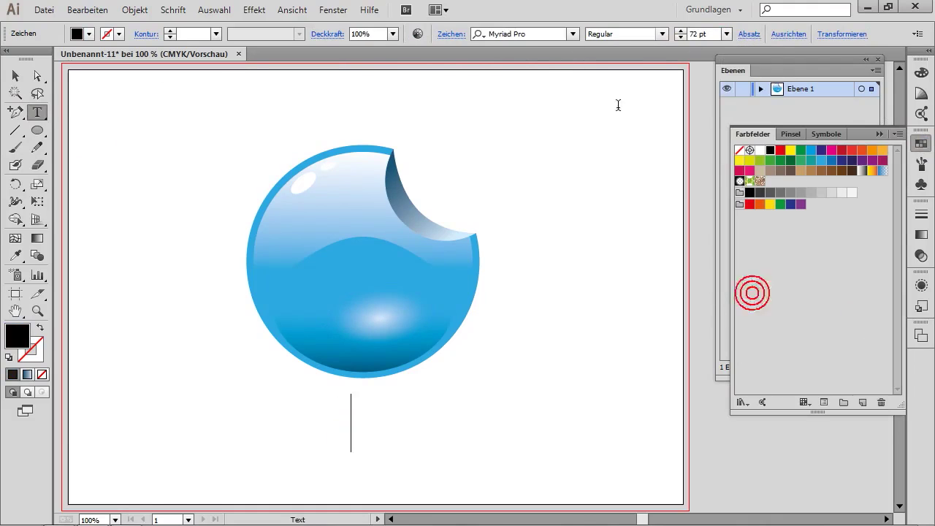
left_click(661, 34)
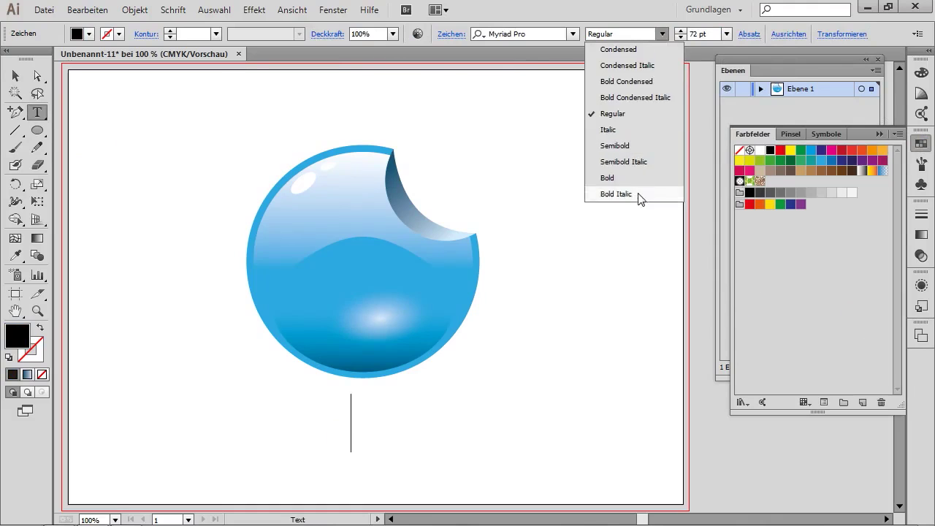
left_click(616, 193)
type("P")
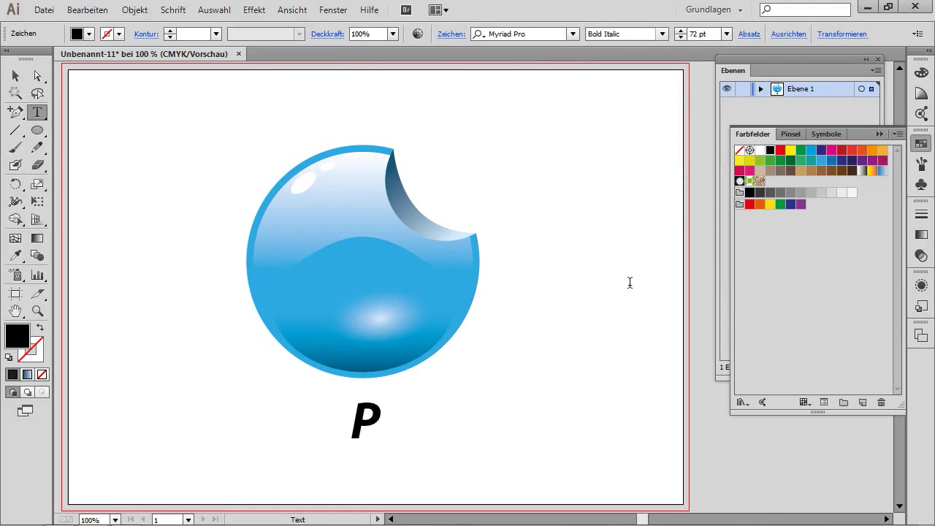
type("acDesi")
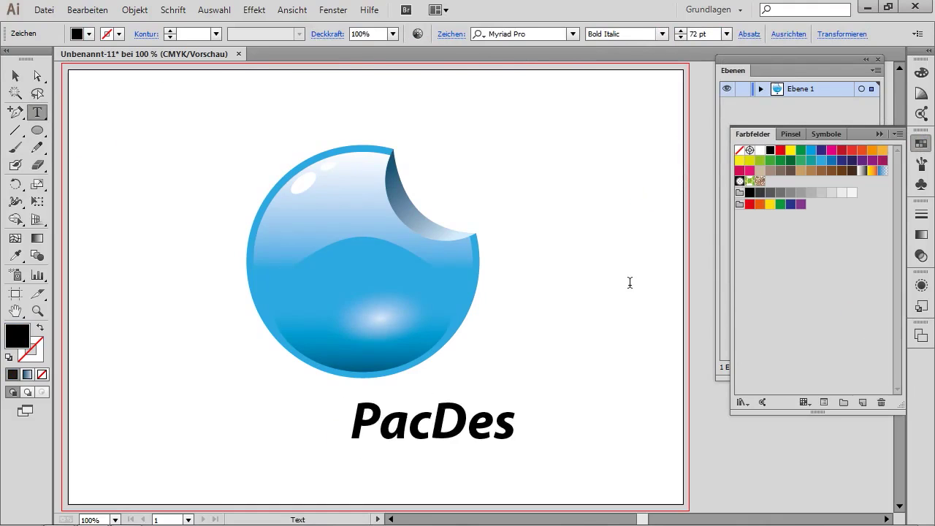
type("gn")
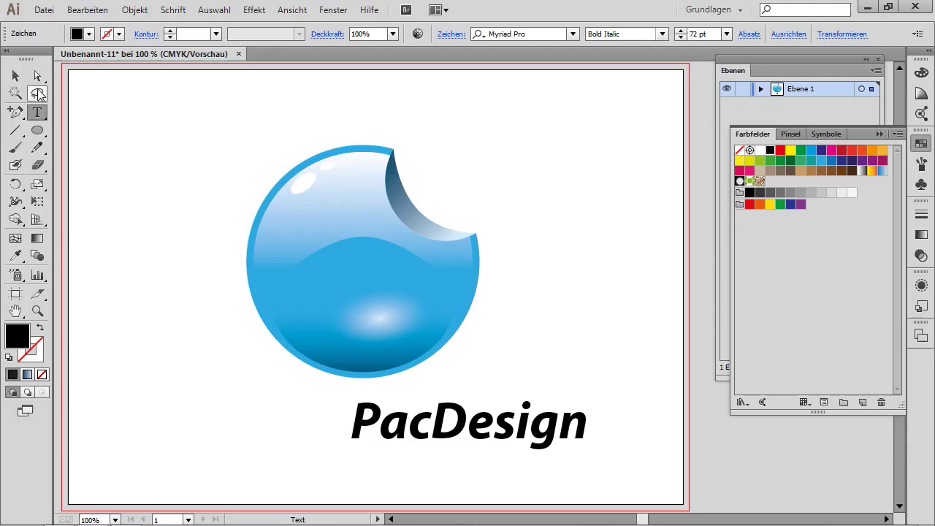
left_click(14, 75)
Step: Move 'PacDesign' under the bubble and fill it with a darker orange swatch
left_click_drag(507, 436, 402, 458)
left_click(881, 151)
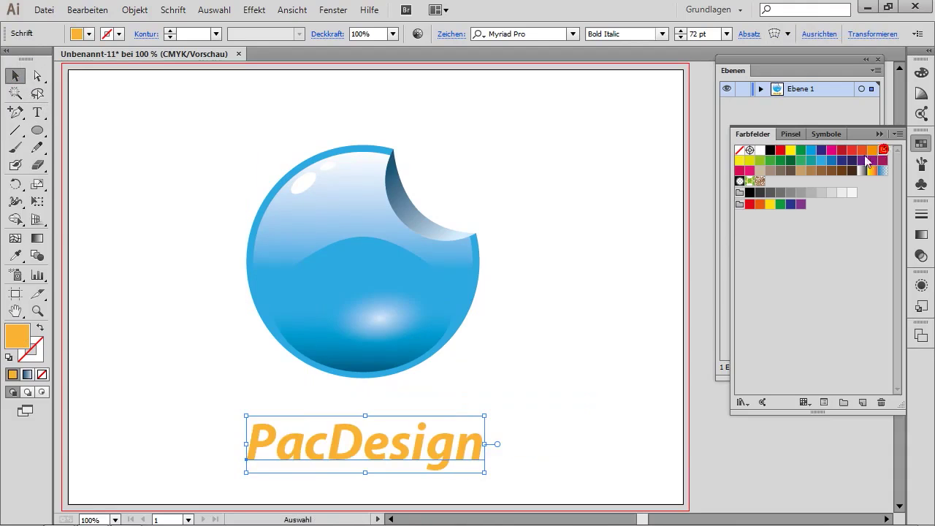
left_click(559, 359)
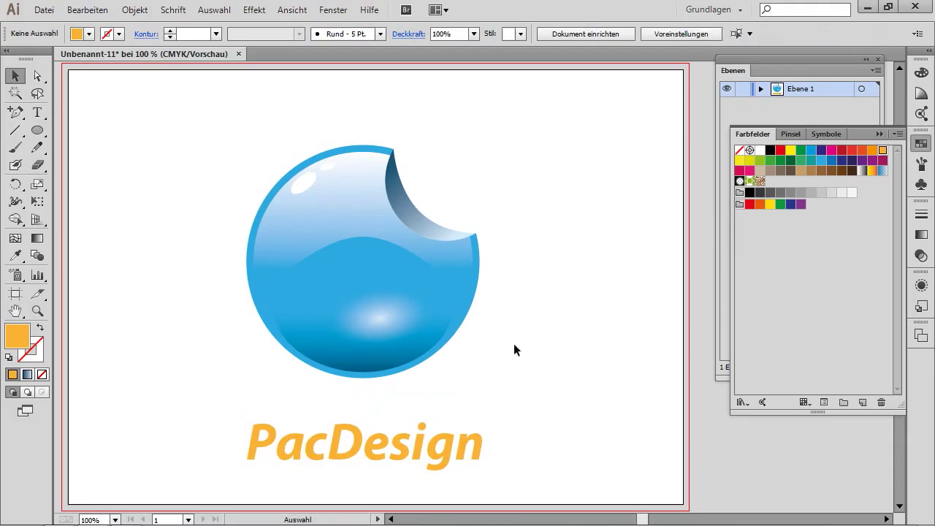
left_click(872, 151)
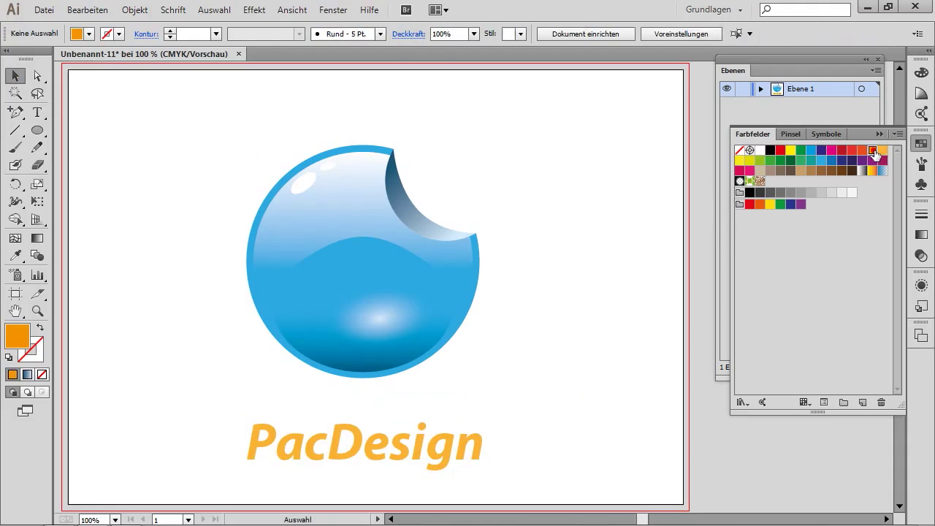
left_click(460, 455)
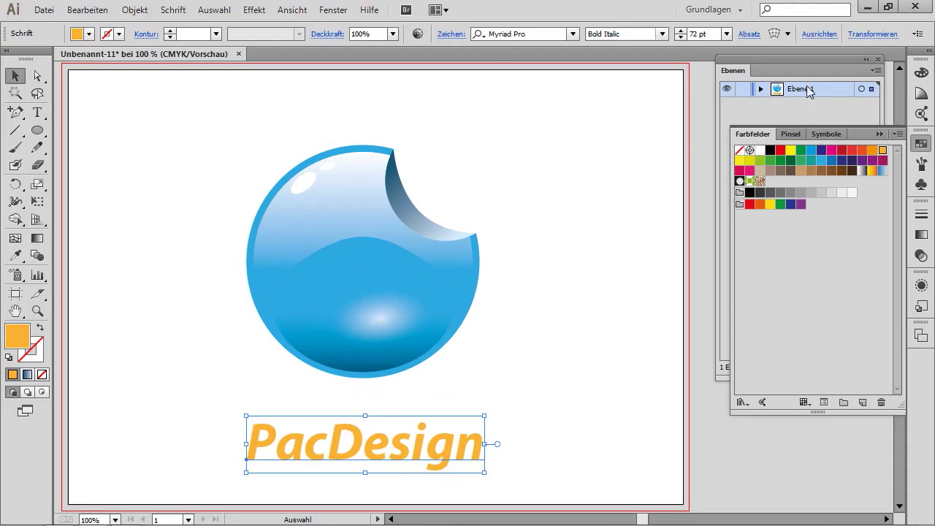
left_click(873, 151)
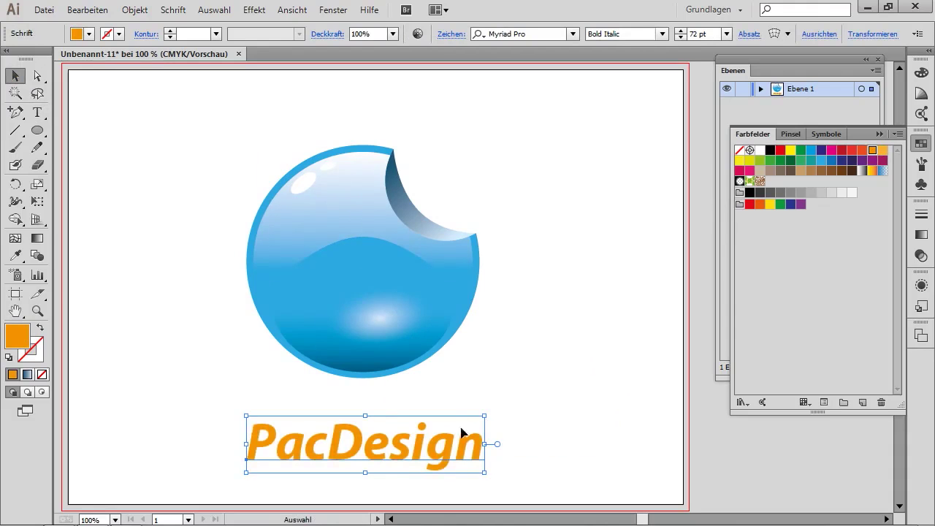
mouse_move(477, 388)
left_mouse_down()
mouse_move(511, 363)
mouse_move(514, 374)
left_mouse_up()
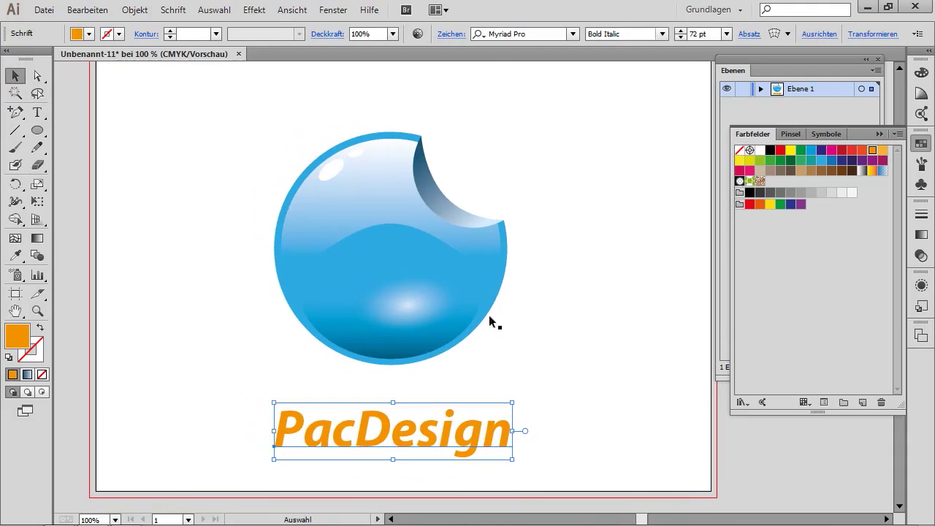
Step: Marquee-select the bubble and text, nudge them up twice and right once, then deselect
left_click_drag(188, 125, 594, 461)
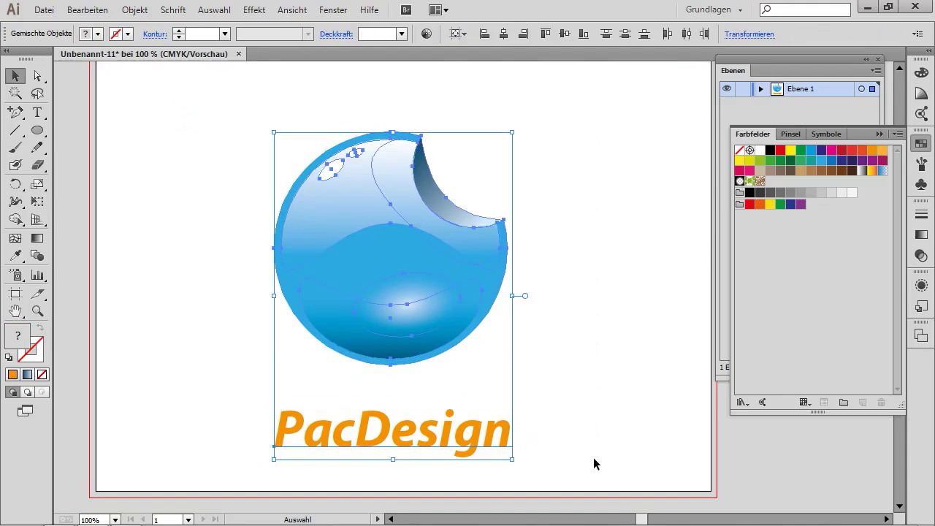
key("Up")
key("Up")
key("Up")
key("Up")
key("Up")
key("Up")
key("Right")
key("Right")
key("Right")
key("Right")
key("Right")
key("Right")
key("Up")
key("Up")
key("Up")
left_click(605, 205)
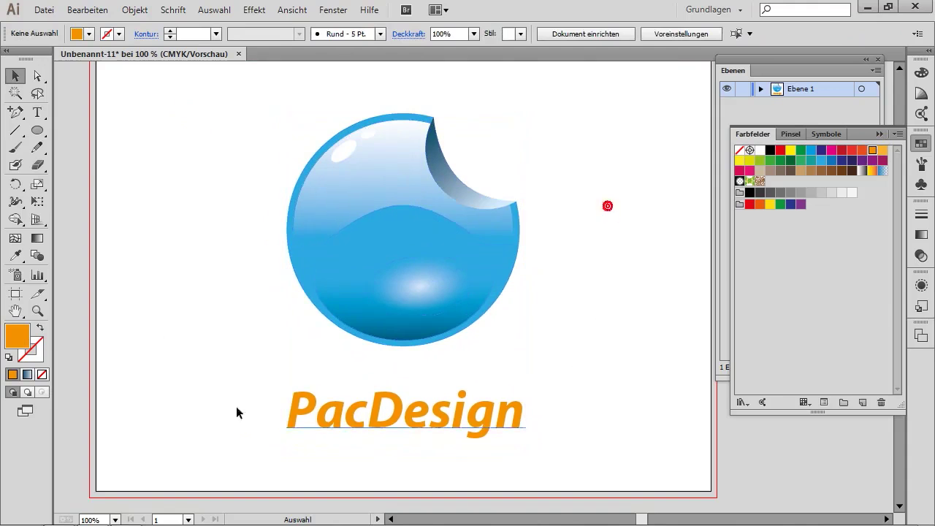
mouse_move(195, 205)
left_mouse_down()
mouse_move(206, 255)
mouse_move(194, 222)
left_mouse_up()
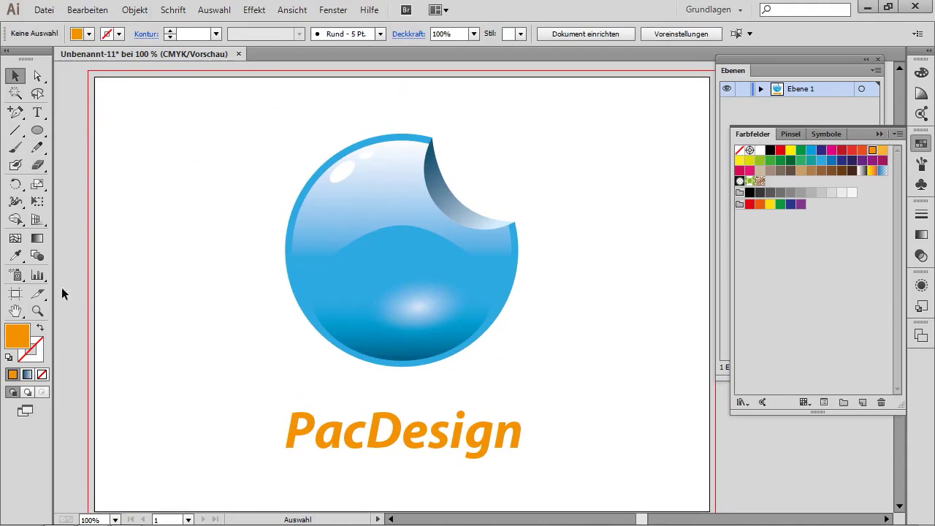
Step: Choose the Rectangle tool with a dark red 661A23 fill colour
left_click(37, 130)
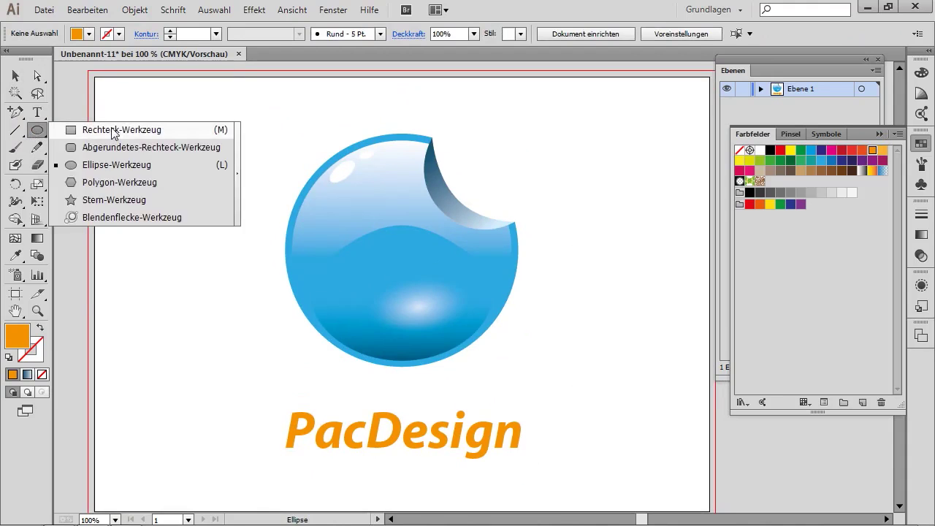
left_click(114, 130)
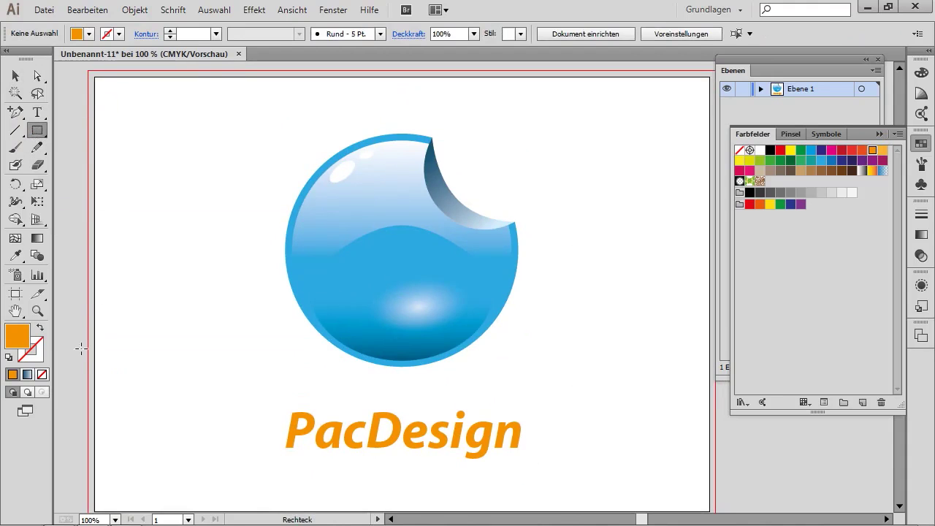
left_click(843, 151)
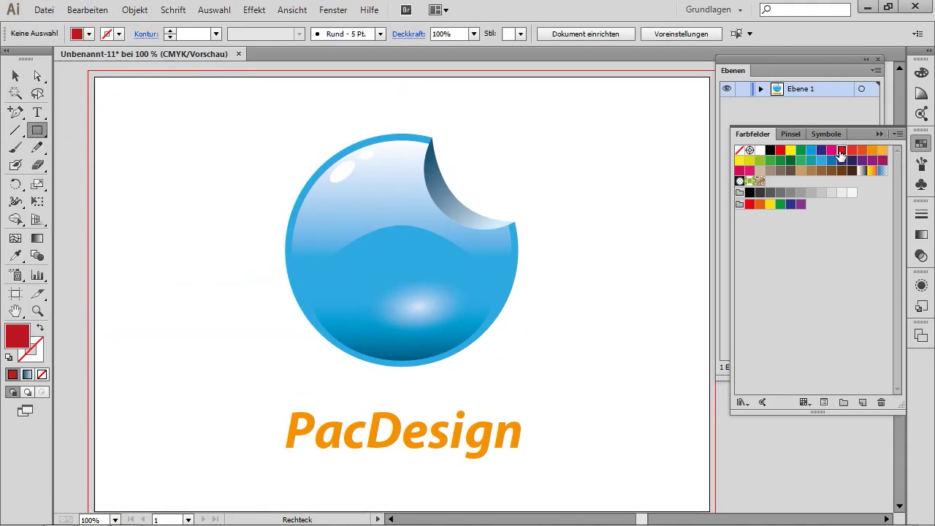
double_click(15, 340)
left_click(238, 255)
left_click_drag(238, 256, 226, 288)
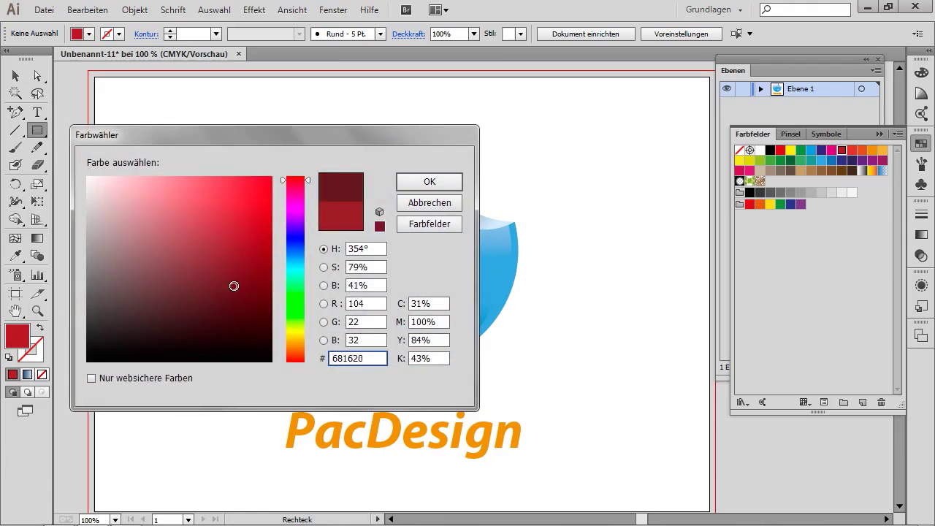
left_click(444, 184)
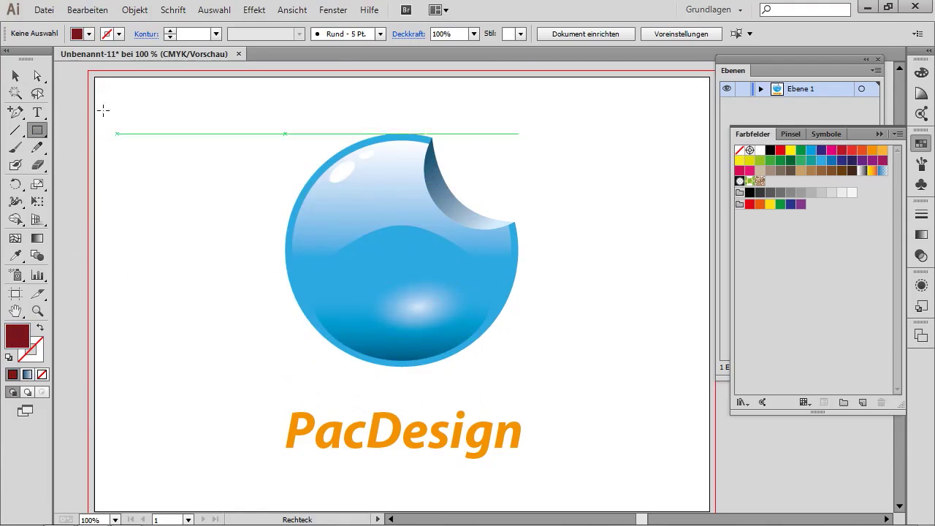
Step: Draw a rectangle over the whole artboard and send it to the back with In den Hintergrund
mouse_move(88, 70)
left_mouse_down()
mouse_move(675, 436)
mouse_move(715, 401)
left_mouse_up()
left_click(136, 9)
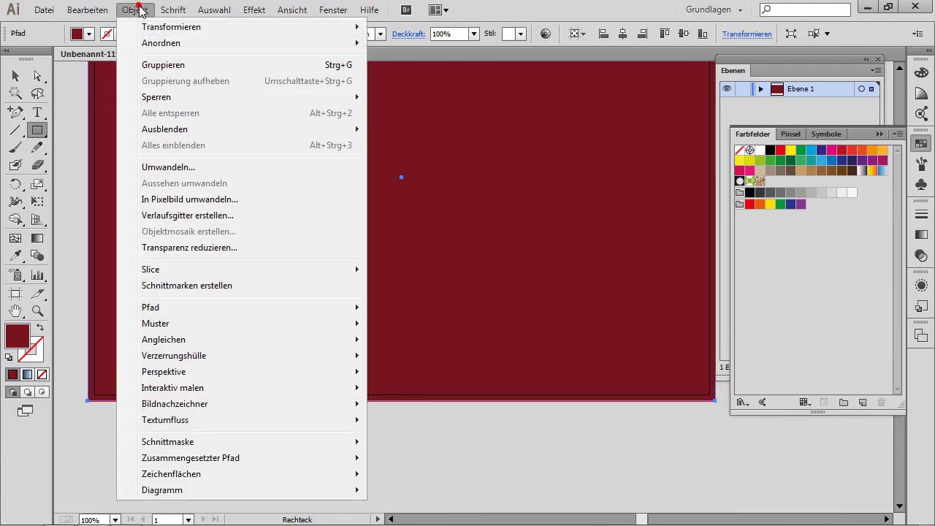
mouse_move(160, 42)
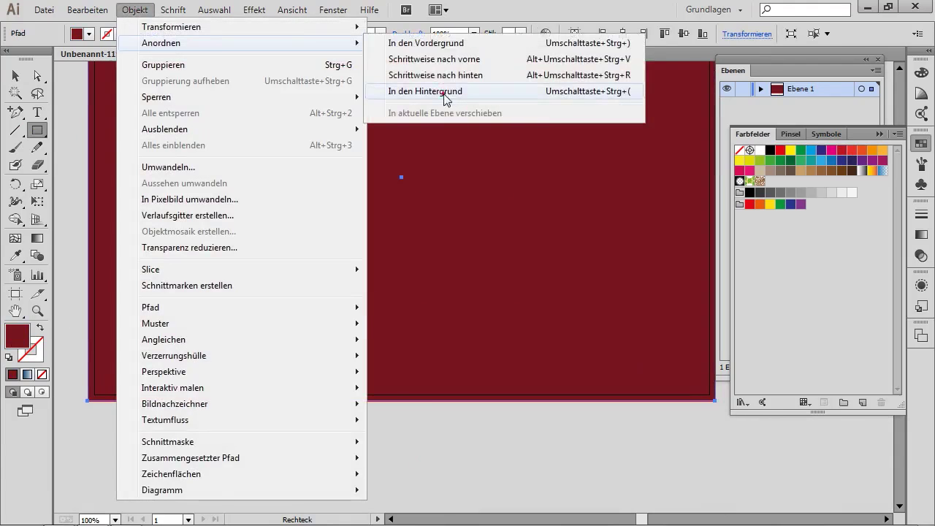
left_click(444, 93)
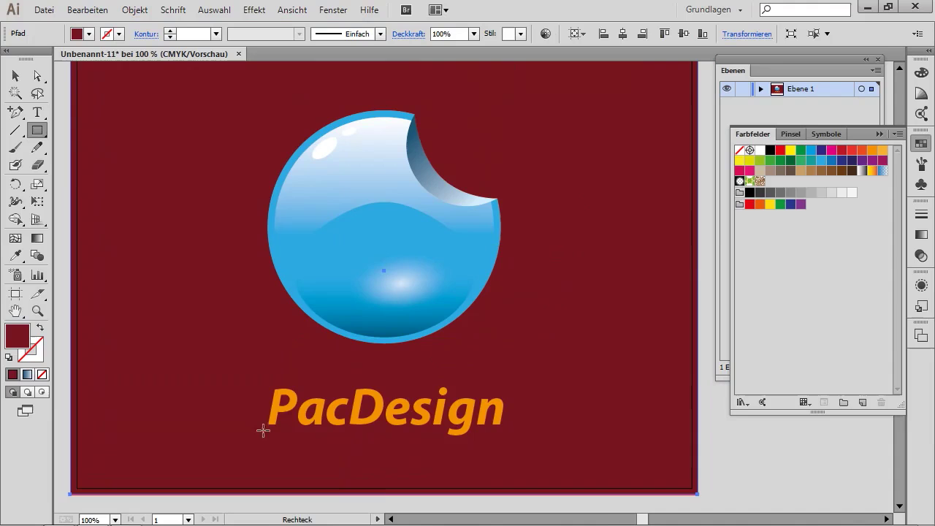
left_click(16, 75)
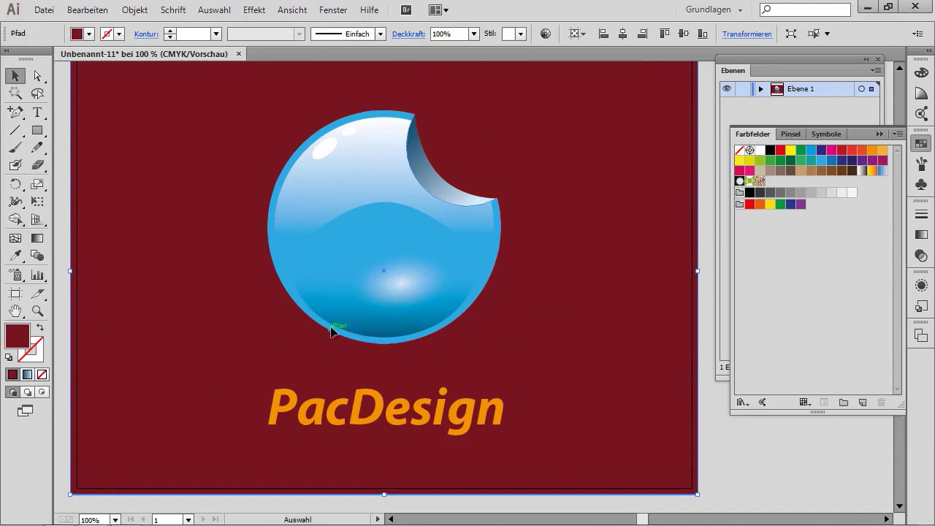
left_click(37, 130)
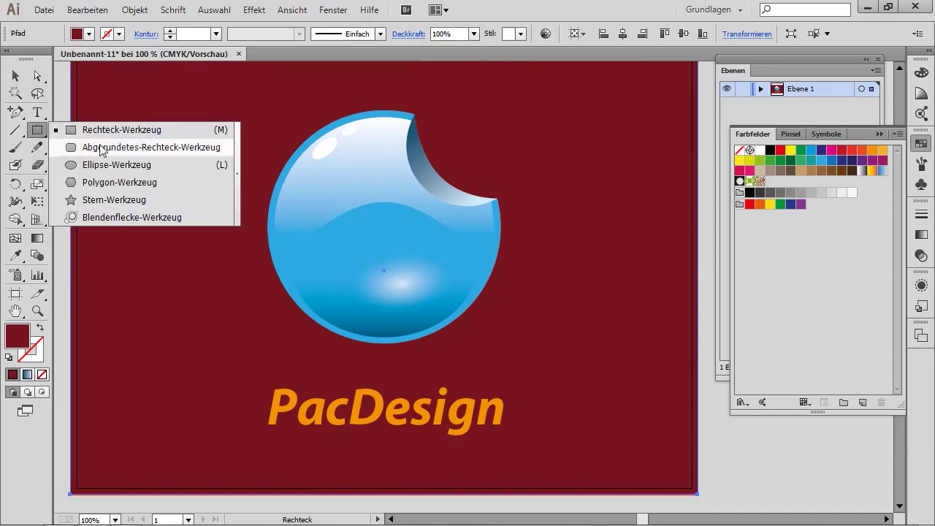
Step: Draw a circle below the bubble and give it a reversed radial gradient with a black centre
left_click(106, 167)
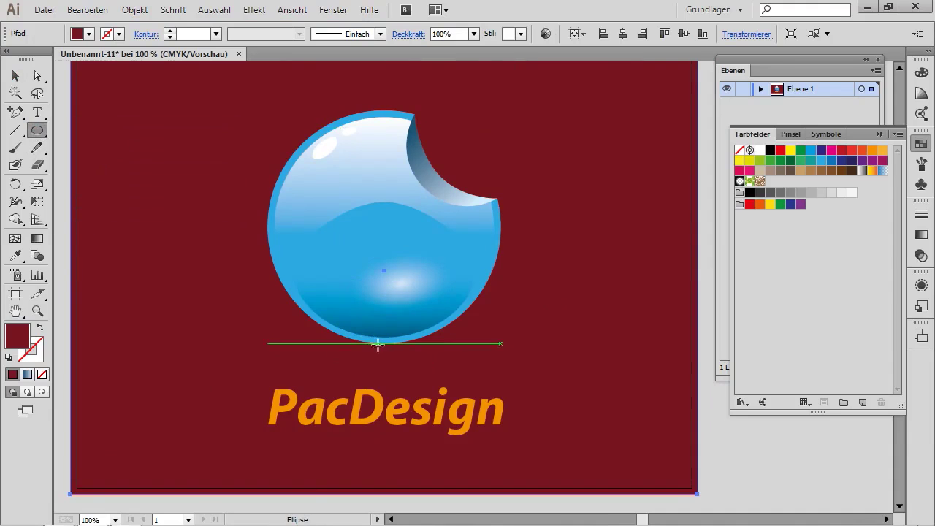
left_click_drag(384, 342, 493, 409)
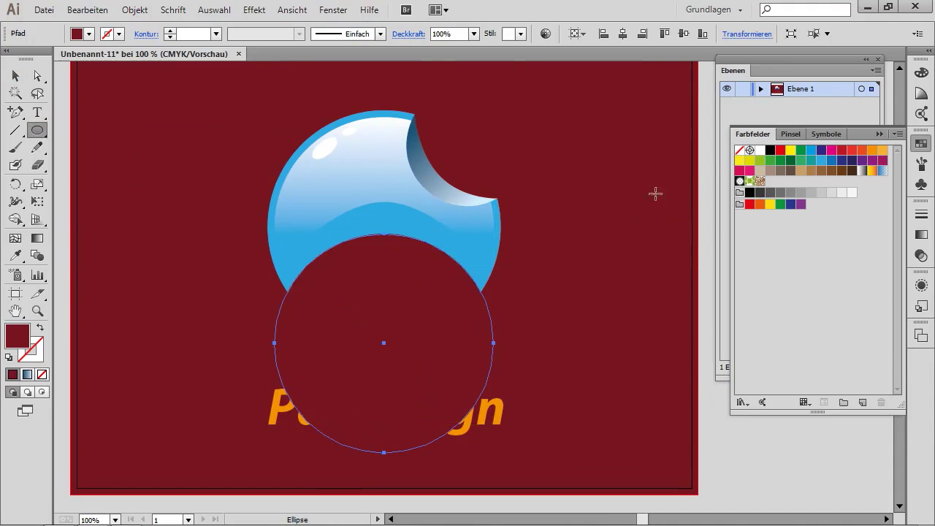
left_click(921, 234)
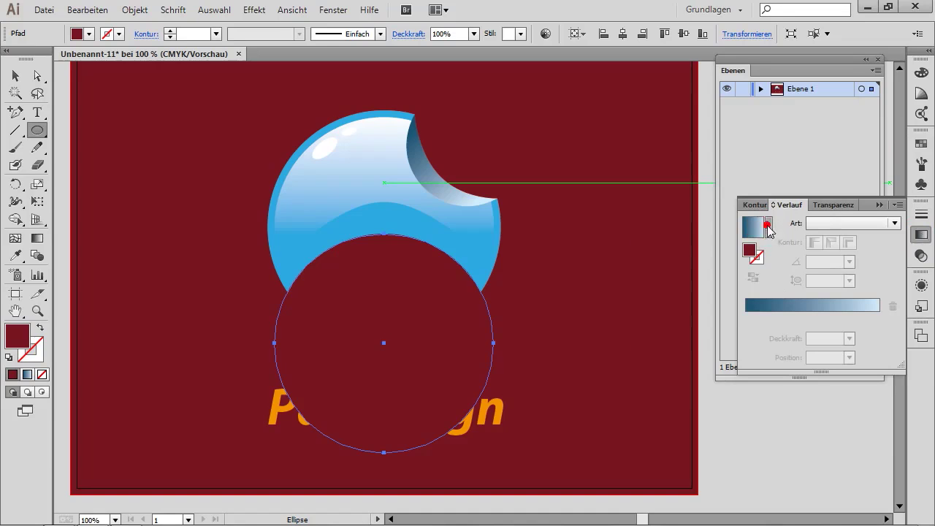
left_click(767, 227)
left_click(685, 255)
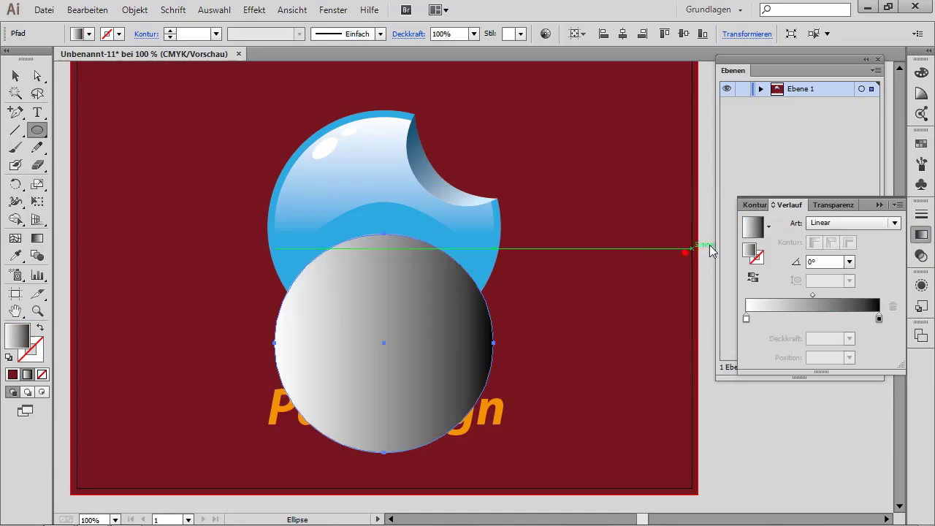
left_click(835, 223)
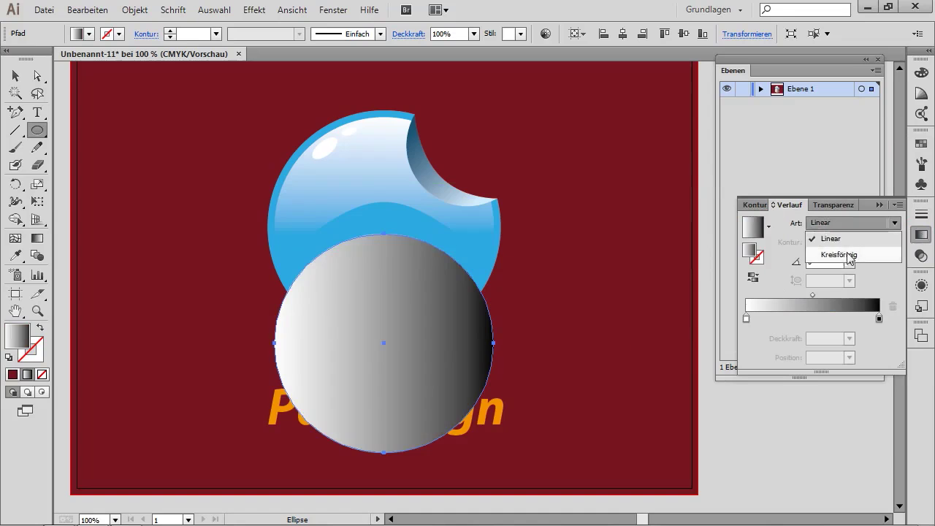
left_click(840, 255)
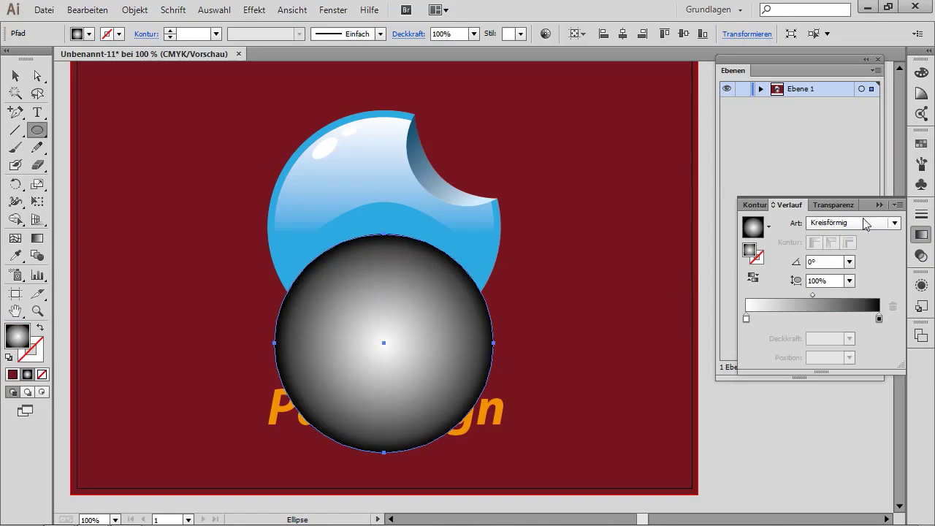
left_click(753, 277)
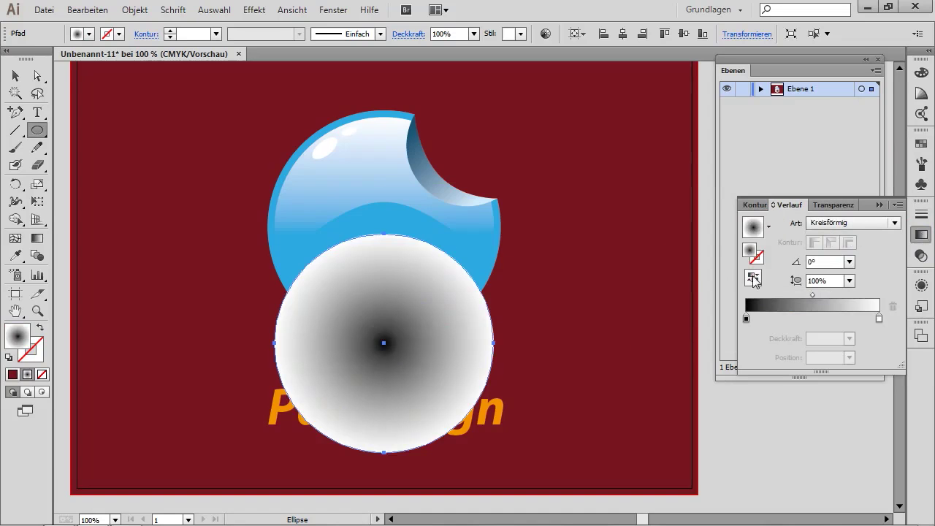
left_click(753, 278)
left_click(753, 278)
left_click(753, 278)
Step: Set the outer gradient stop to 0% opacity and flatten the circle into a wide shadow ellipse
left_click(746, 318)
left_click_drag(745, 319, 879, 318)
left_click(808, 335)
type("0")
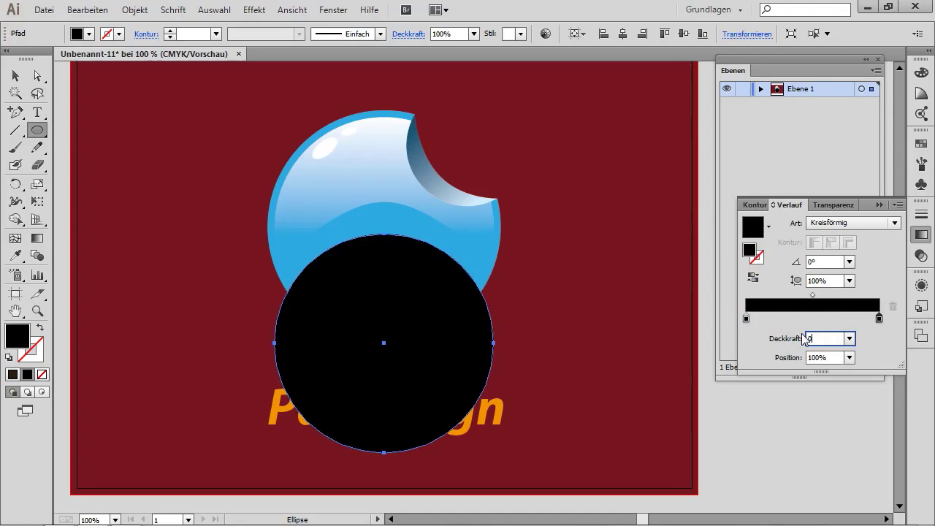
key("Return")
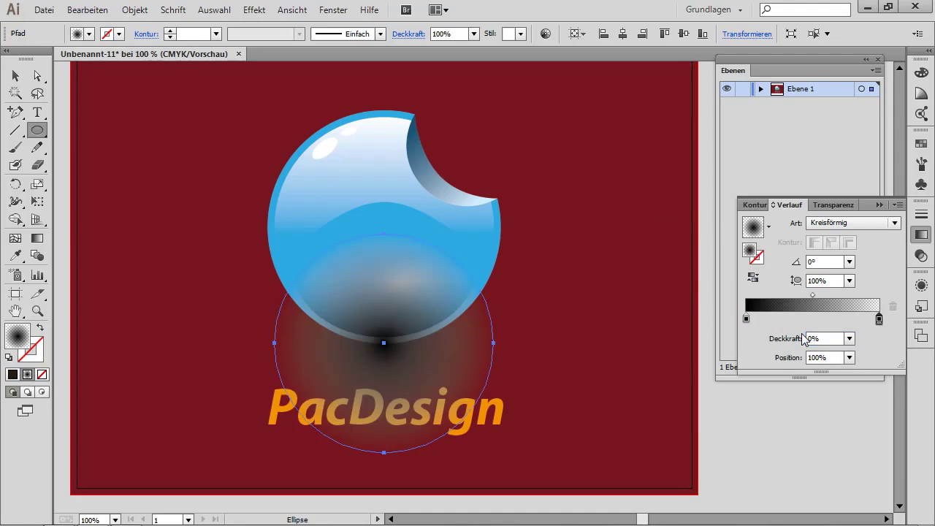
left_click(16, 75)
left_click_drag(385, 233, 388, 272)
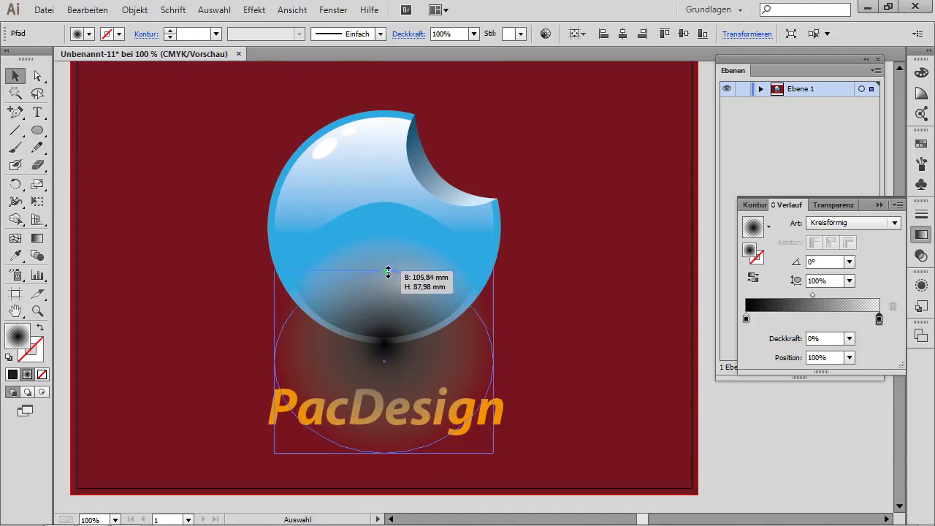
left_click_drag(388, 272, 386, 308)
left_click_drag(493, 343, 512, 343)
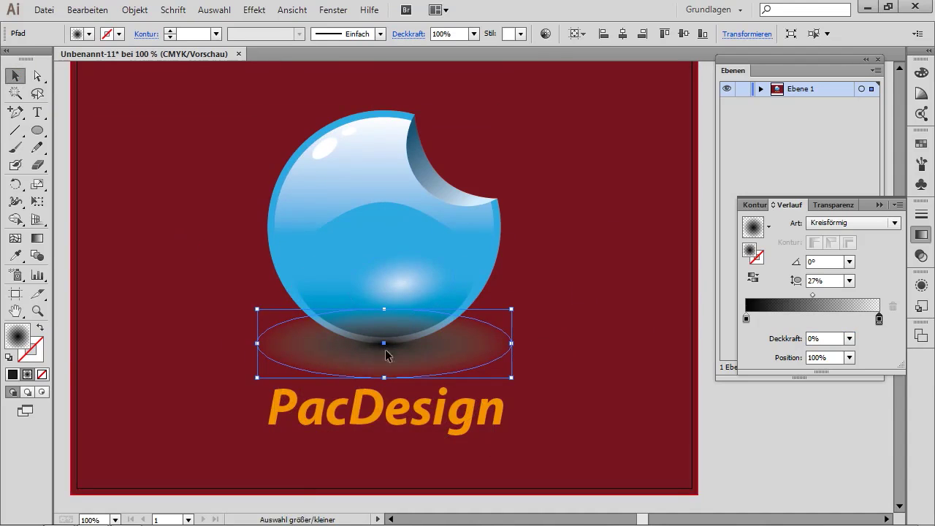
left_click(169, 291, "shift")
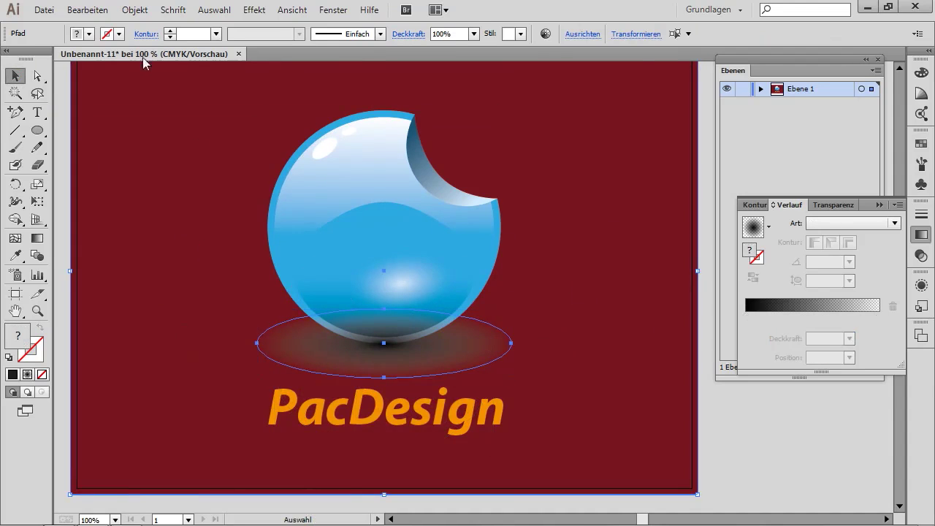
Step: Send the shadow and background to the back via Objekt > Anordnen > In den Hintergrund
left_click(136, 10)
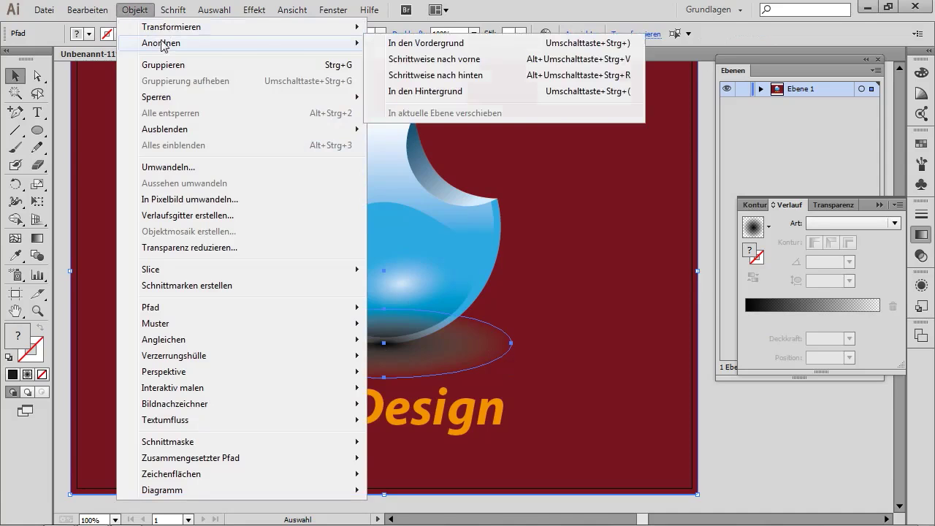
left_click(426, 91)
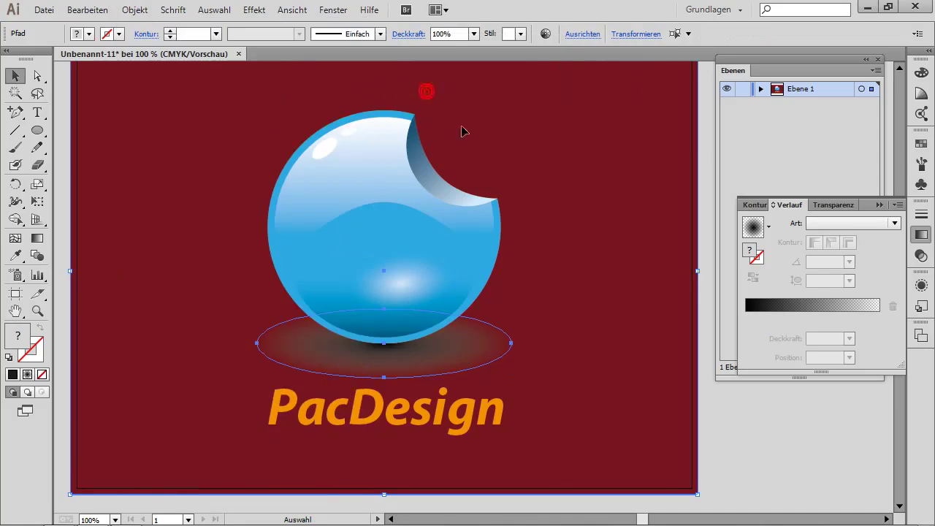
left_click(756, 422)
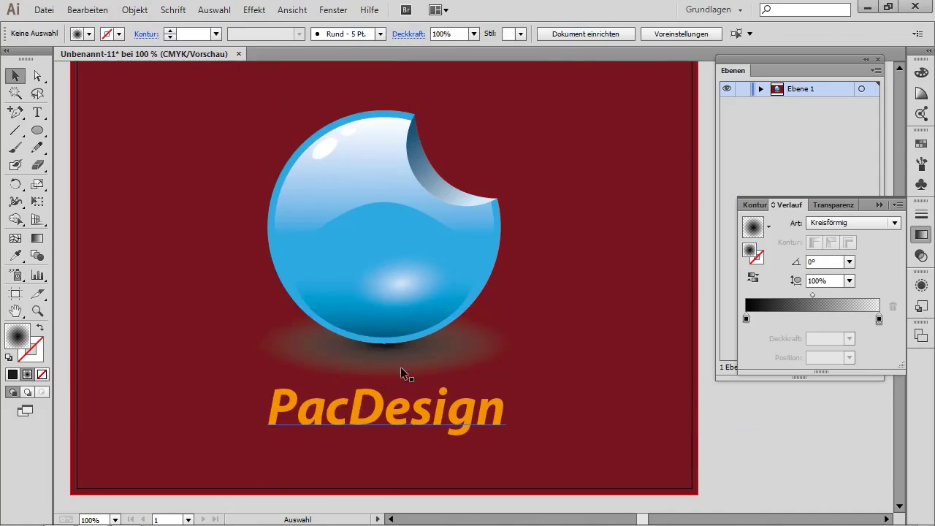
left_click_drag(468, 246, 447, 241)
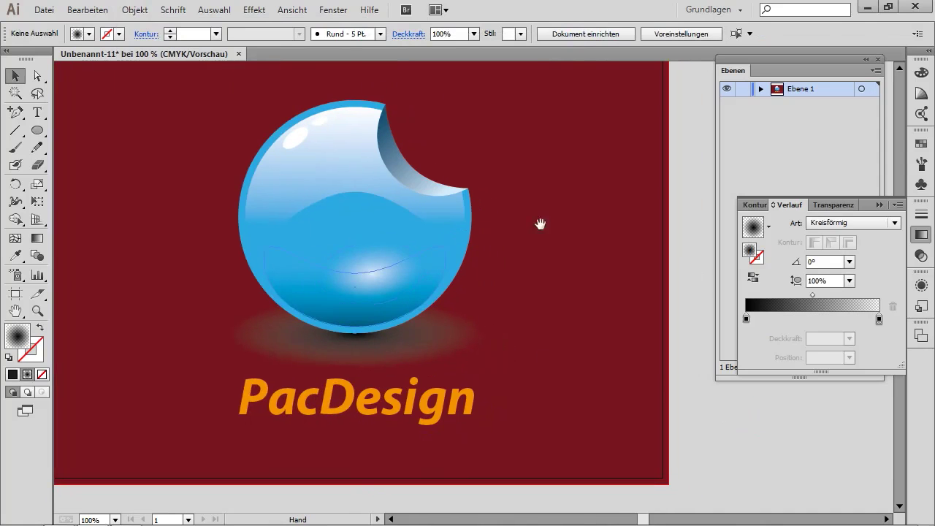
left_click_drag(541, 218, 548, 223)
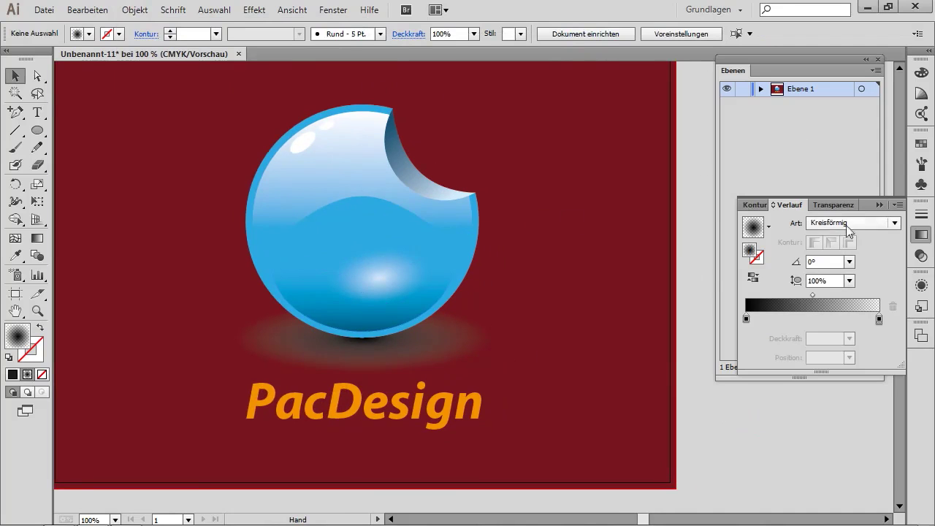
Step: Set the shadow ellipse's blend mode to Multiplizieren in the Transparenz panel
left_click(832, 204)
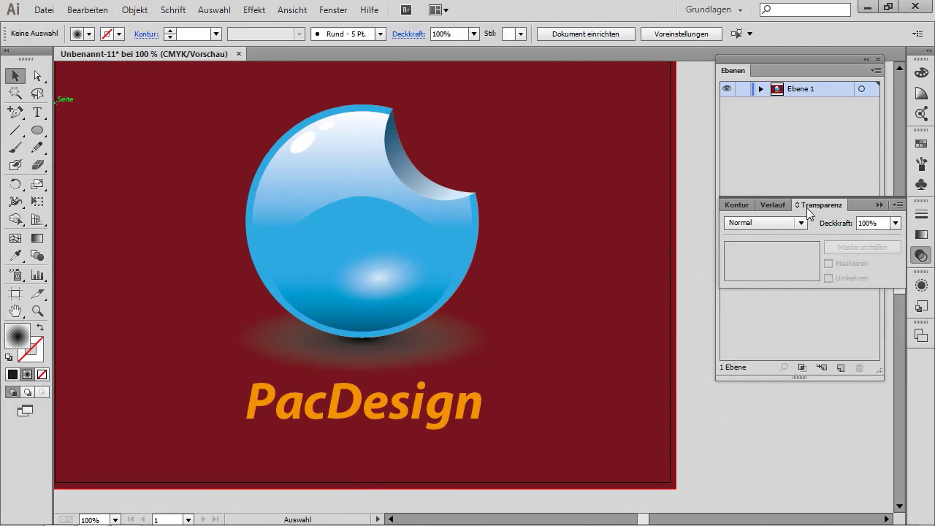
left_click(417, 345)
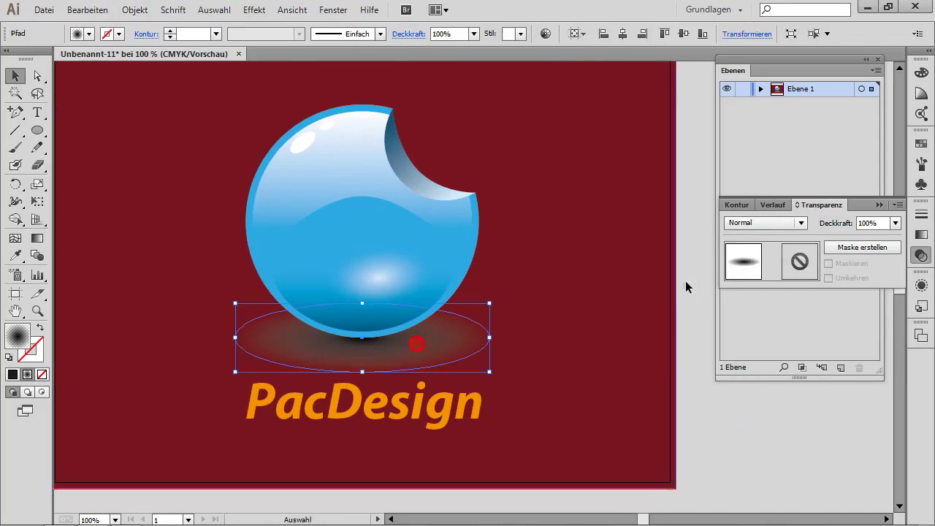
left_click(761, 223)
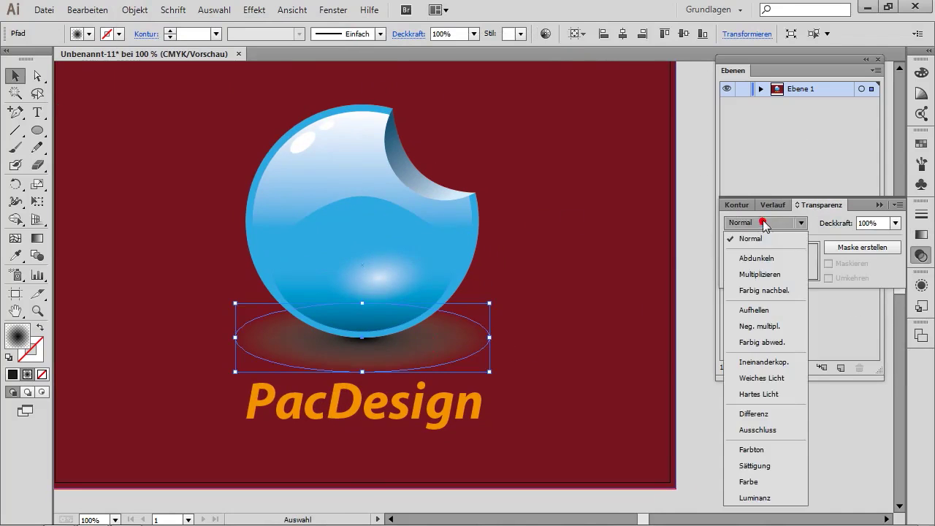
left_click(761, 272)
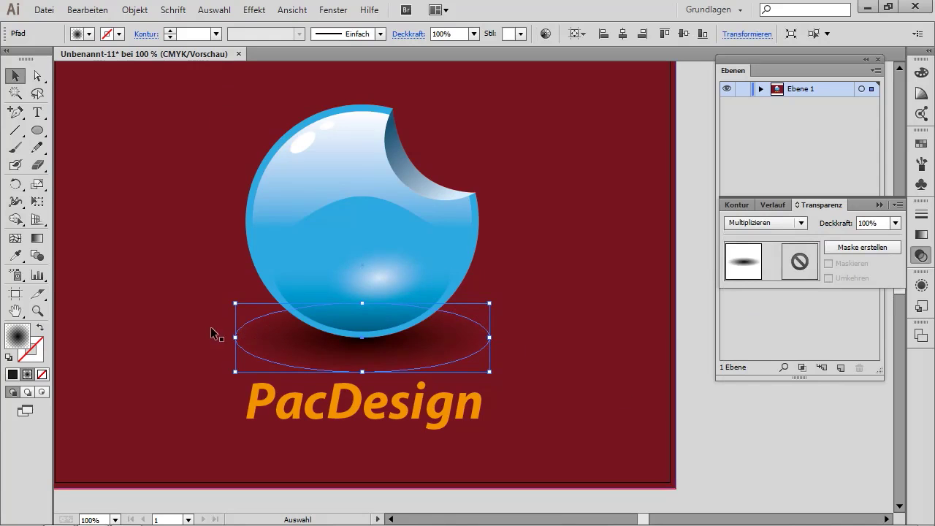
left_click(714, 423)
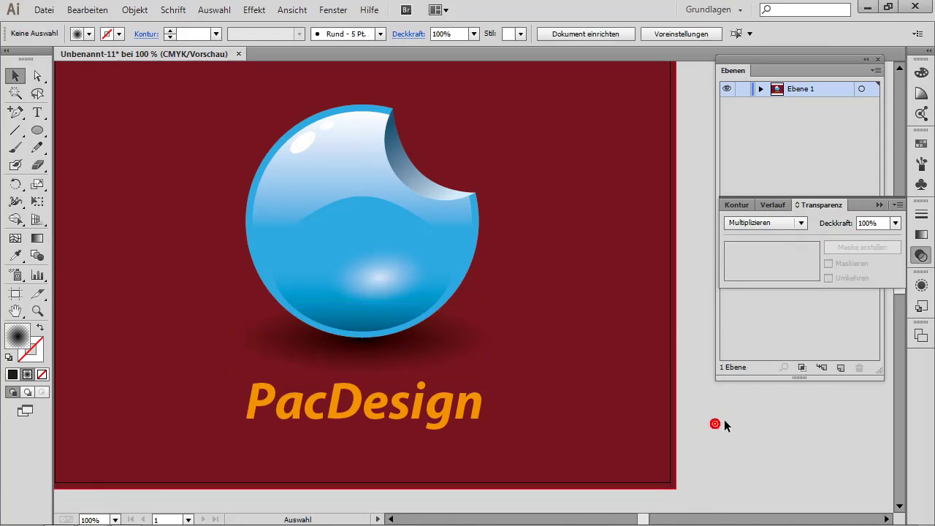
Step: Fit the artboard to the window with Ctrl+0 and hide all panels with Tab
left_click_drag(538, 200, 556, 214)
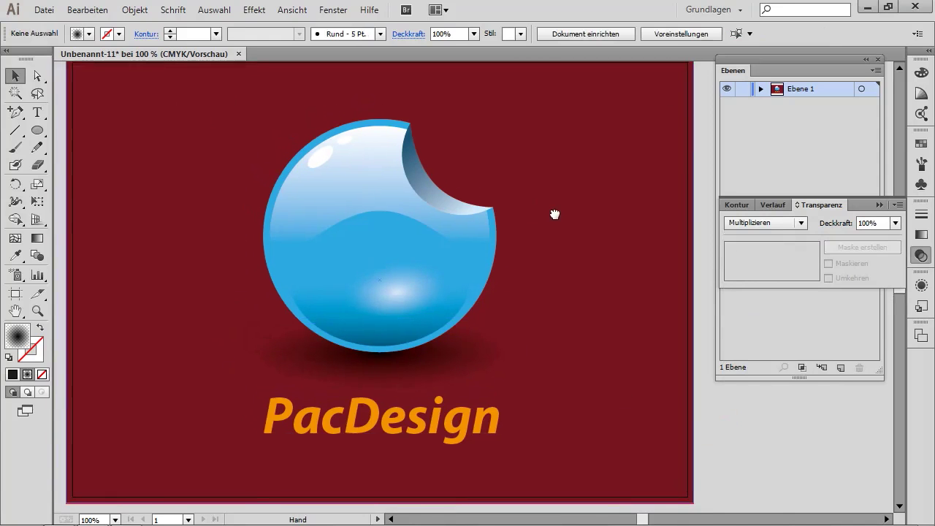
key("ctrl+0")
key("Tab")
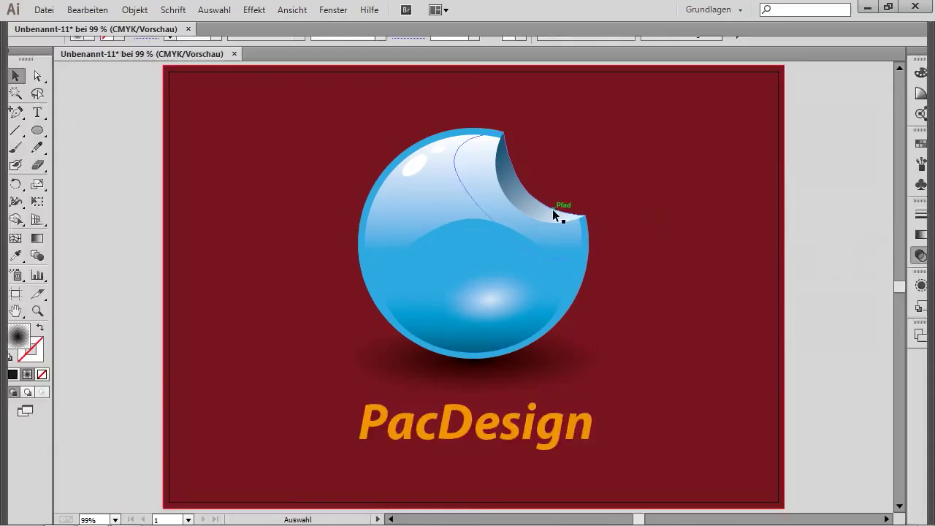
key("ctrl+0")
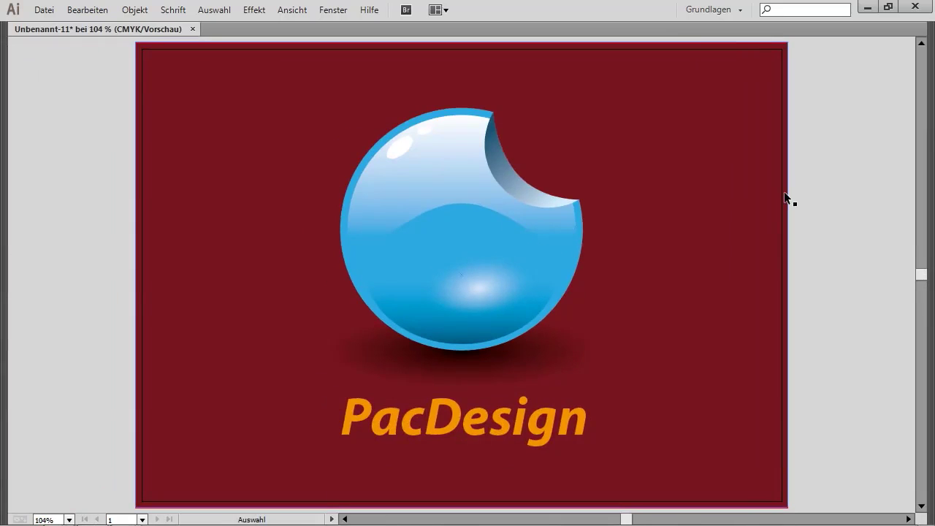